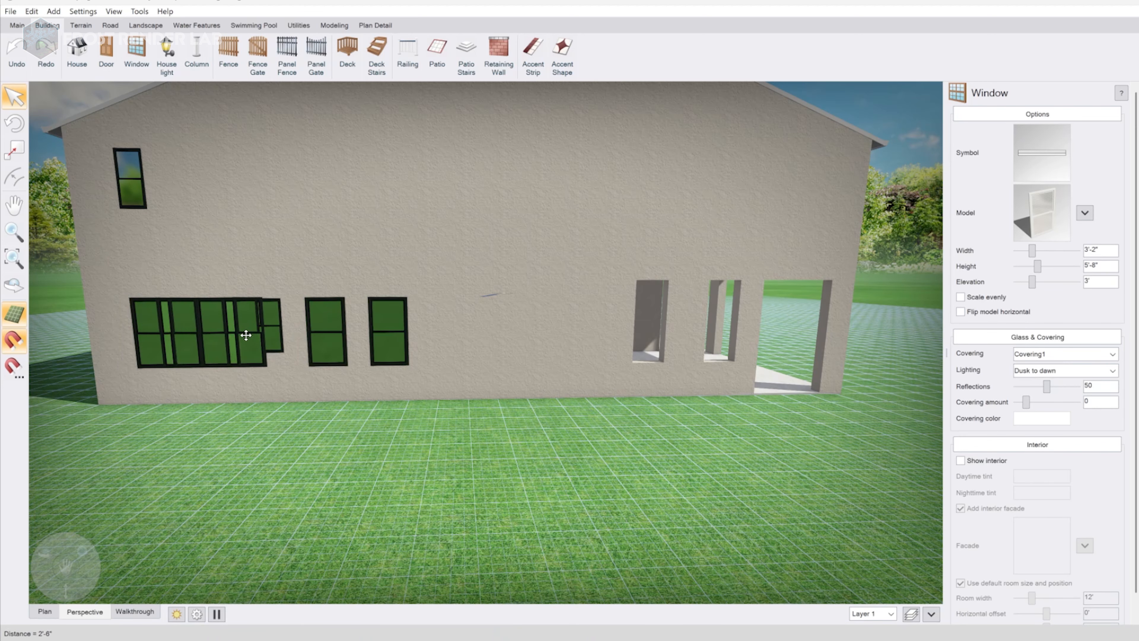
Raise the copied window pair to a 14' elevation and set the windows side by side at the middle of the upper floor
{"action": "left_click_drag", "start_coordinate": [1033, 282], "coordinate": [1056, 281]}
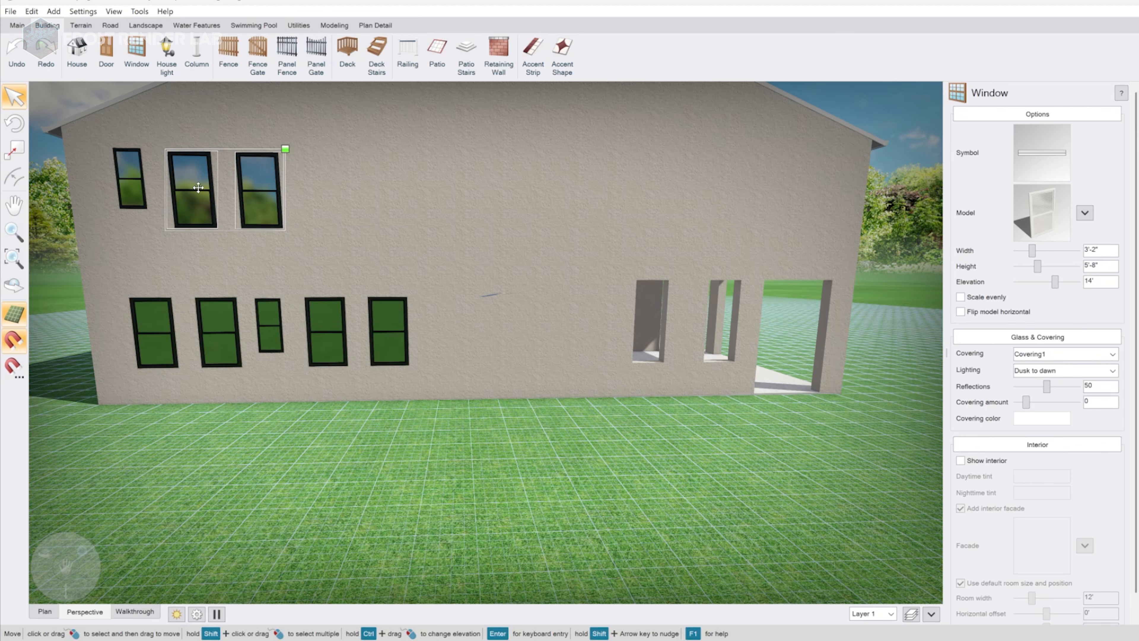
{"action": "left_click_drag", "start_coordinate": [217, 192], "coordinate": [449, 193]}
Space the ground-floor windows farther apart along the wall and shift the joined upper-floor windows toward the corner with the small window
{"action": "left_click_drag", "start_coordinate": [378, 355], "coordinate": [476, 353]}
{"action": "left_click", "coordinate": [404, 339]}
{"action": "left_click_drag", "start_coordinate": [327, 330], "coordinate": [425, 329]}
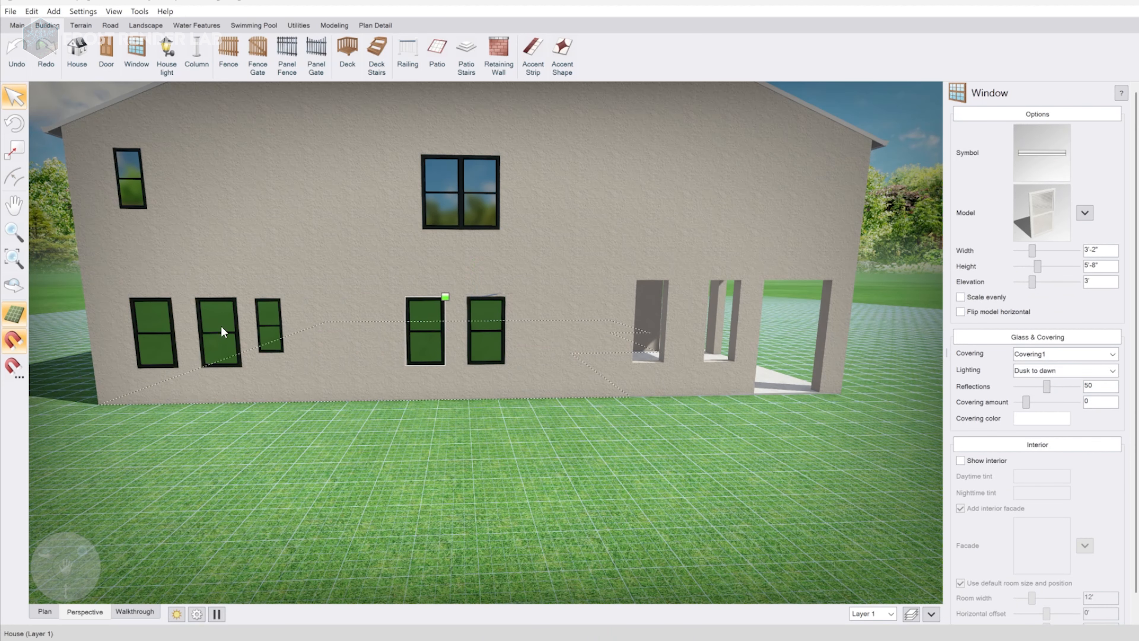
{"action": "left_click", "coordinate": [248, 324]}
{"action": "left_click_drag", "start_coordinate": [268, 319], "coordinate": [345, 318]}
{"action": "left_click_drag", "start_coordinate": [220, 327], "coordinate": [233, 326]}
{"action": "left_click_drag", "start_coordinate": [480, 344], "coordinate": [523, 344]}
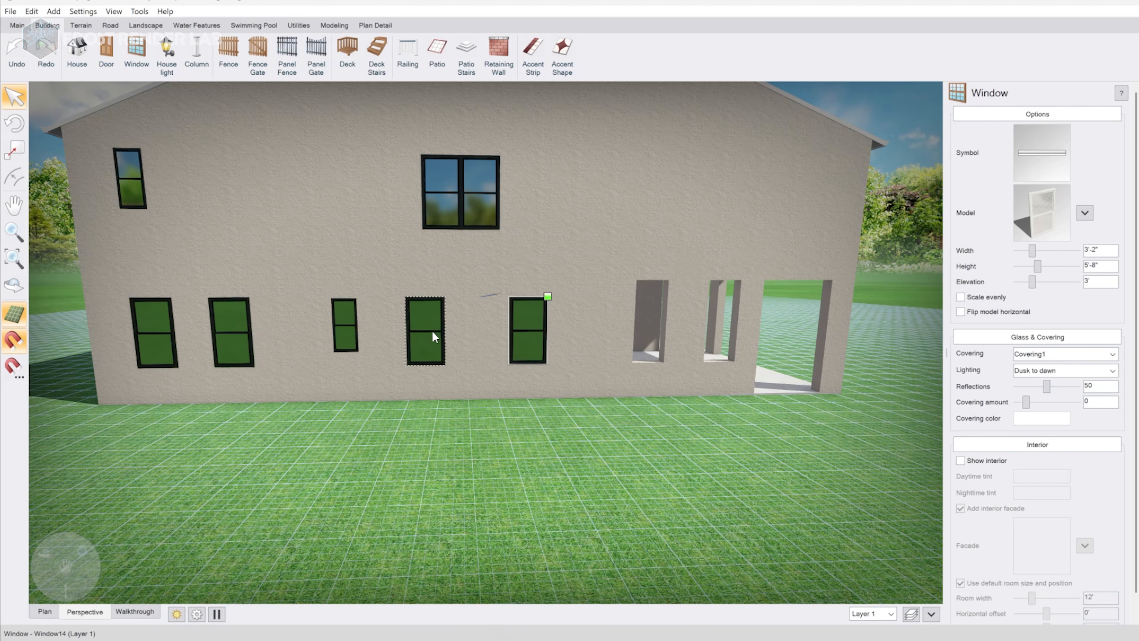
{"action": "left_click_drag", "start_coordinate": [432, 332], "coordinate": [462, 331]}
{"action": "left_click", "coordinate": [467, 188]}
{"action": "left_click_drag", "start_coordinate": [472, 195], "coordinate": [343, 193]}
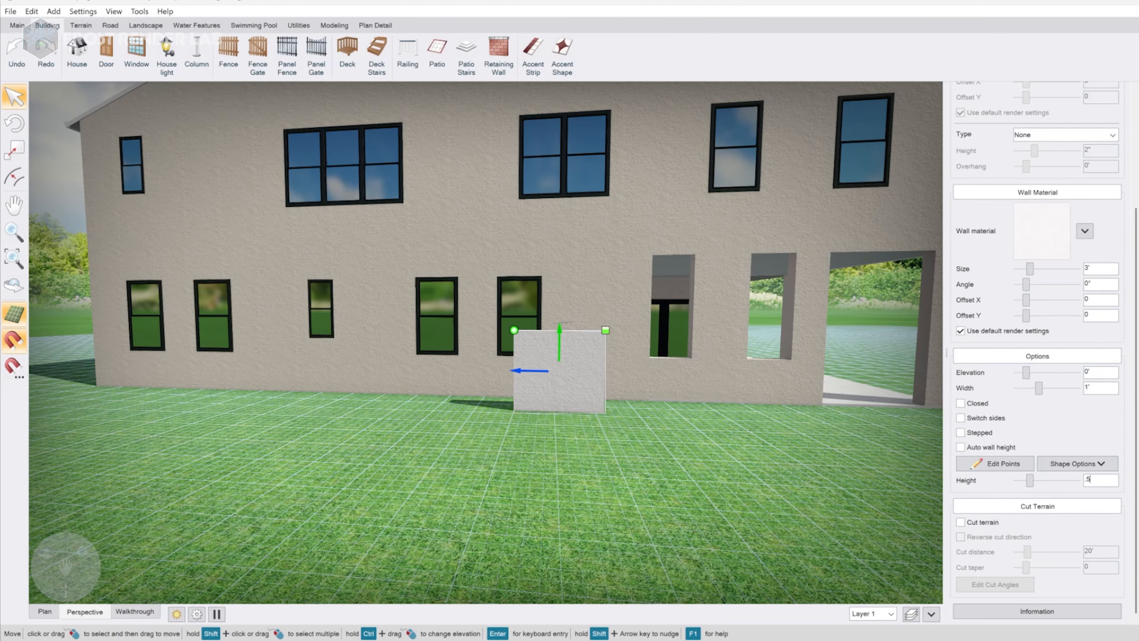
Set the small freestanding wall's height to .5 and its width to .6
{"action": "key", "text": "Return"}
{"action": "middle_click_drag", "start_coordinate": [529, 382], "coordinate": [512, 424]}
{"action": "double_click", "coordinate": [1106, 389]}
{"action": "type", "text": ".6"}
{"action": "key", "text": "Return"}
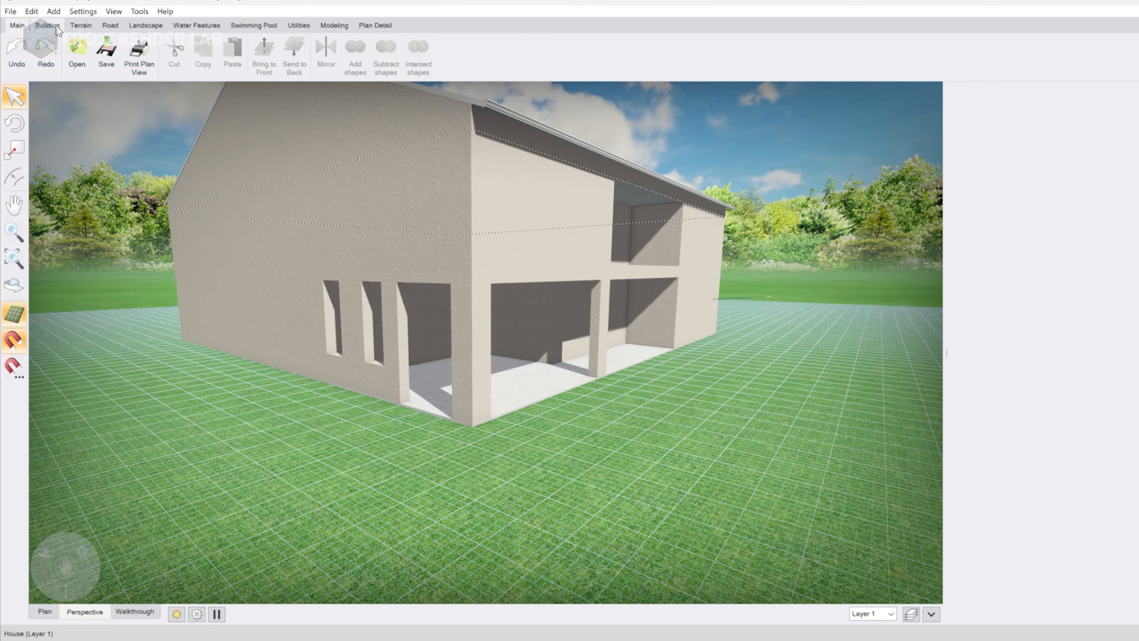
Add a double-hung window to the ground floor of the gable wall, near the corner farthest from the patio openings
{"action": "left_click", "coordinate": [56, 25]}
{"action": "left_click", "coordinate": [148, 55]}
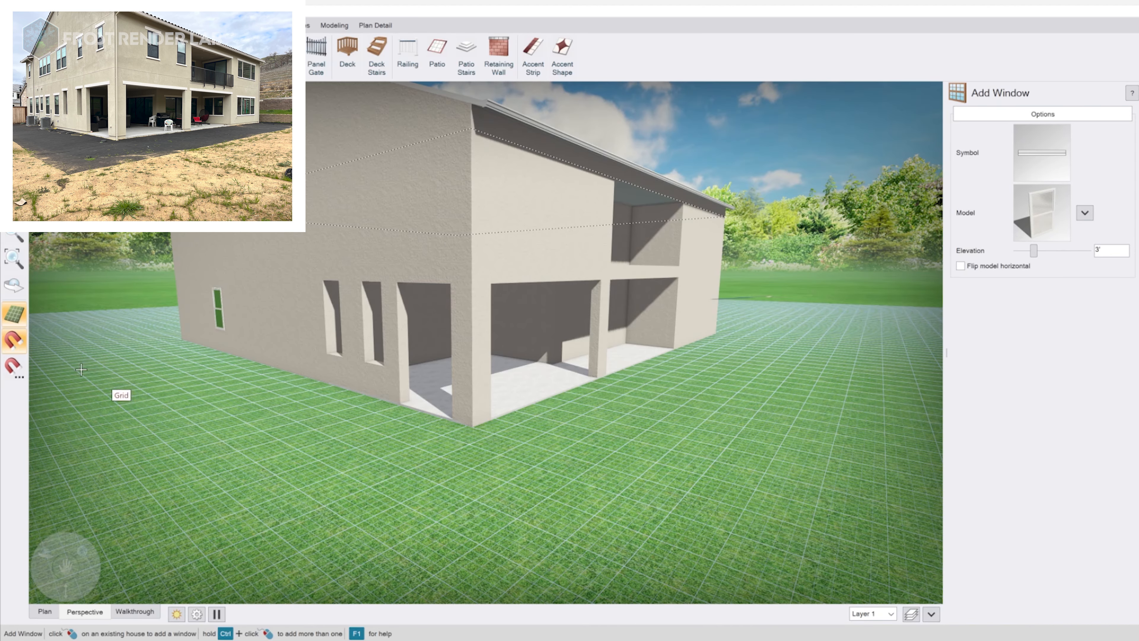
{"action": "left_click", "coordinate": [190, 332]}
{"action": "middle_click_drag", "start_coordinate": [191, 332], "coordinate": [248, 342]}
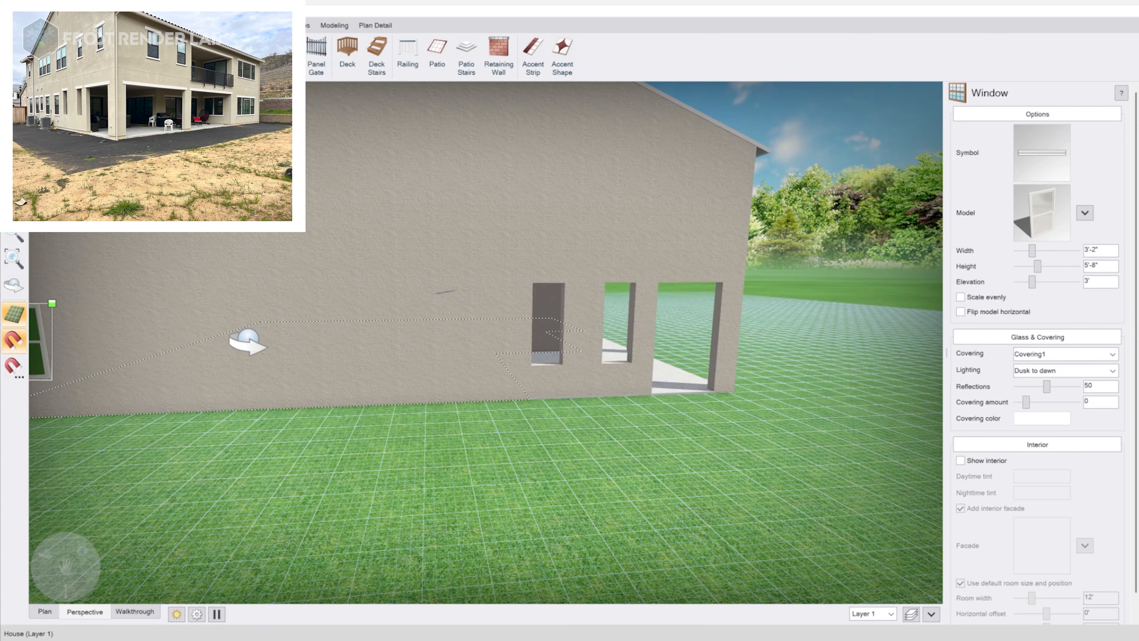
{"action": "left_click", "coordinate": [205, 369]}
{"action": "left_click", "coordinate": [173, 339]}
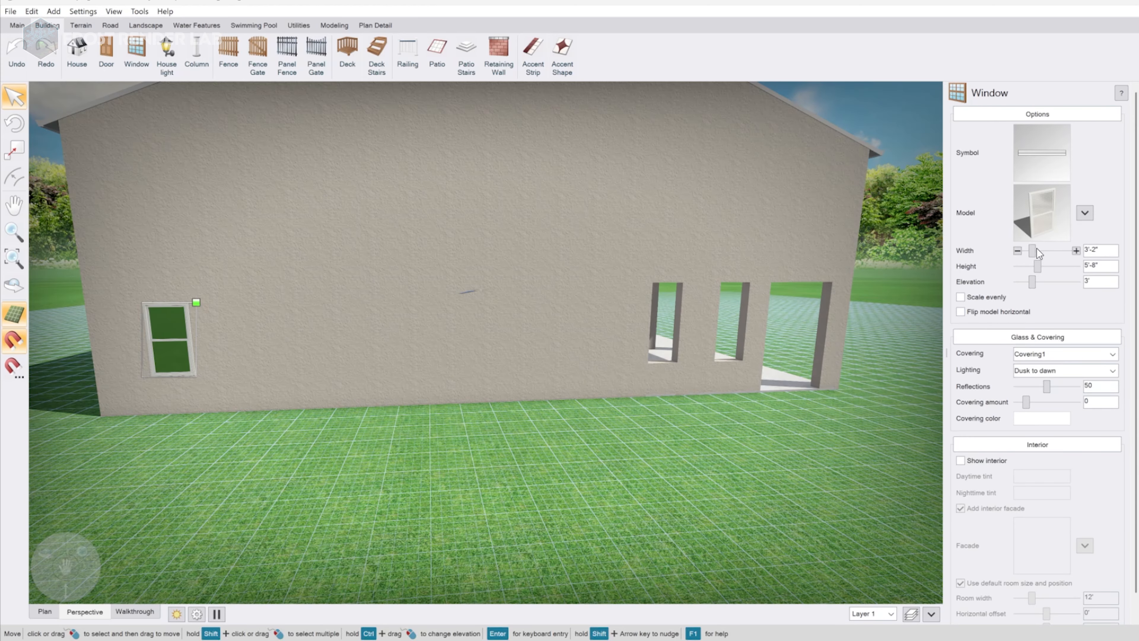
{"action": "left_click_drag", "start_coordinate": [1034, 250], "coordinate": [1037, 283]}
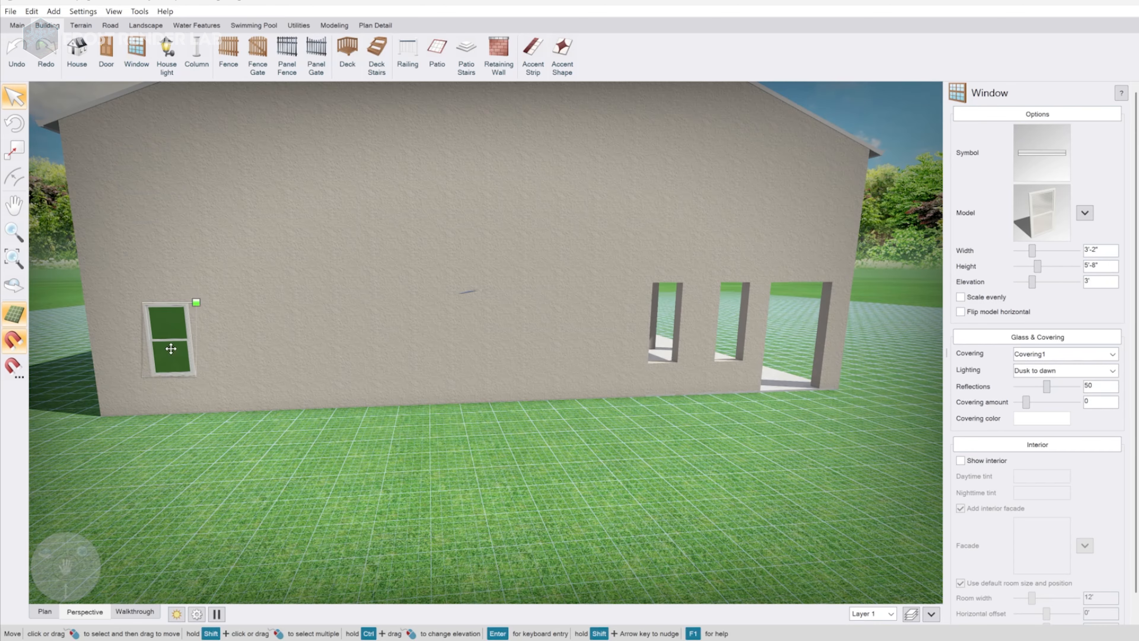
{"action": "left_click_drag", "start_coordinate": [172, 348], "coordinate": [167, 350]}
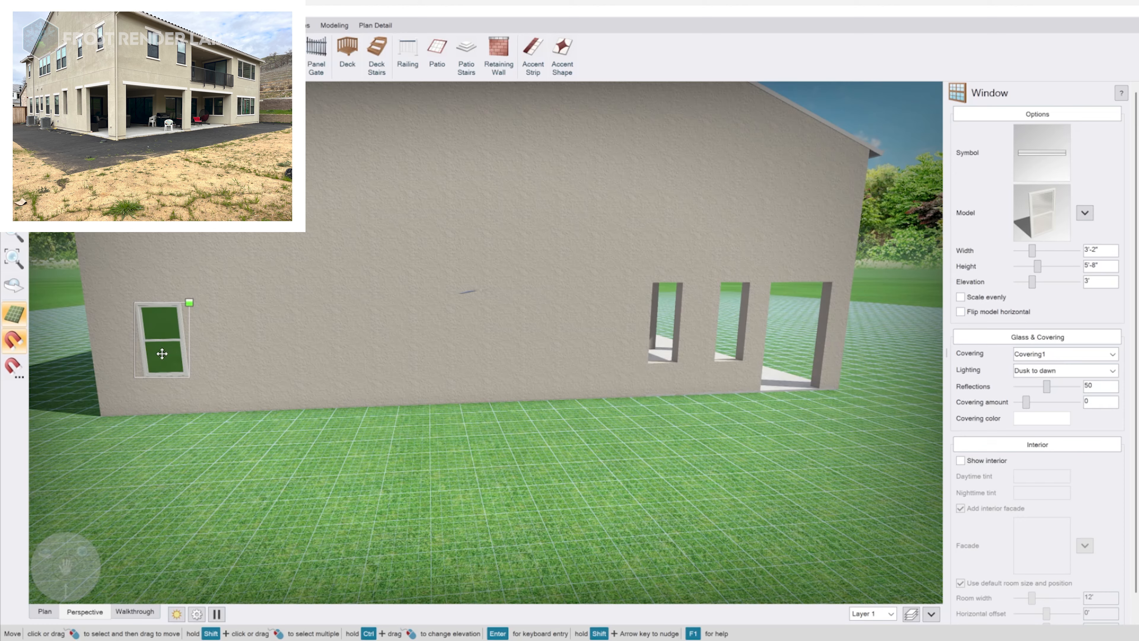
Recolor both Material 1 and Material 2 of the window model black
{"action": "left_click", "coordinate": [1086, 212]}
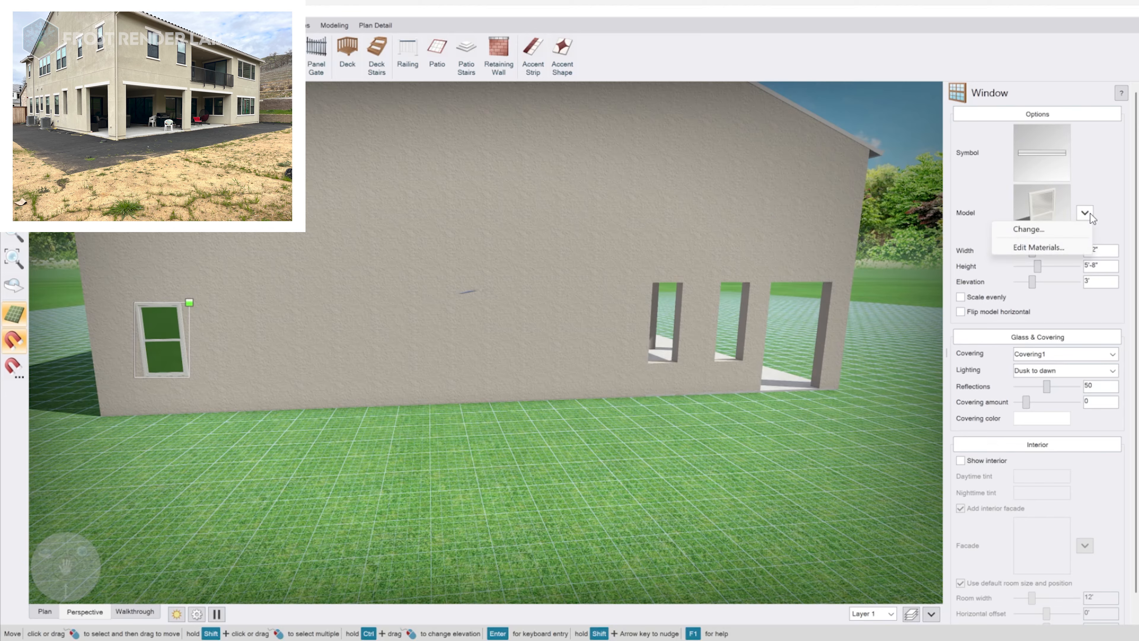
{"action": "left_click", "coordinate": [1062, 250]}
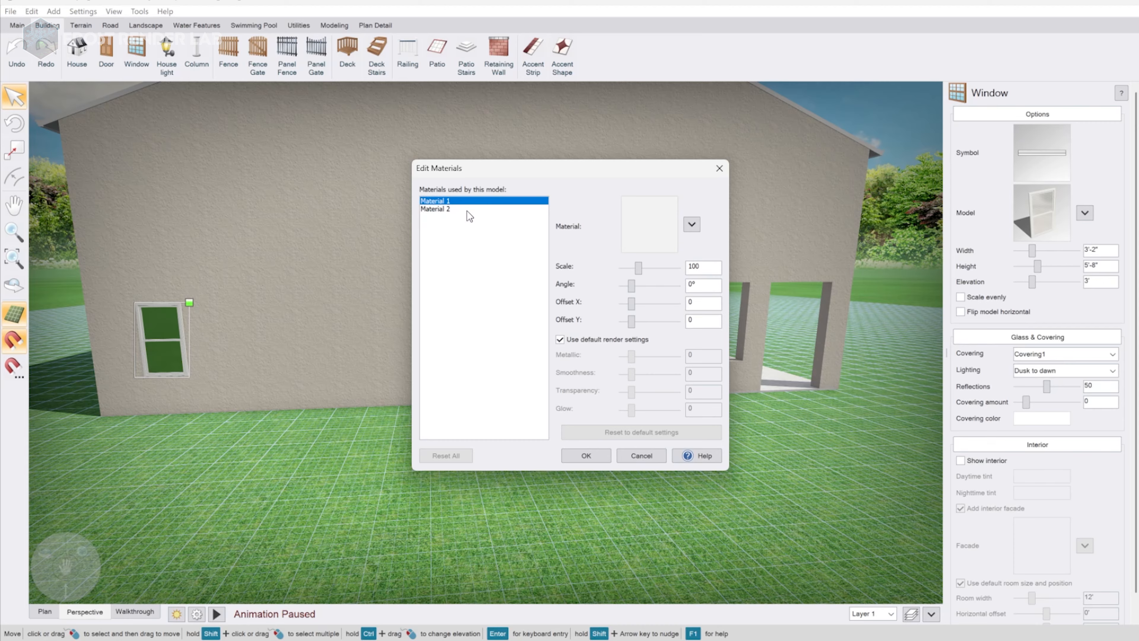
{"action": "left_click", "coordinate": [631, 227]}
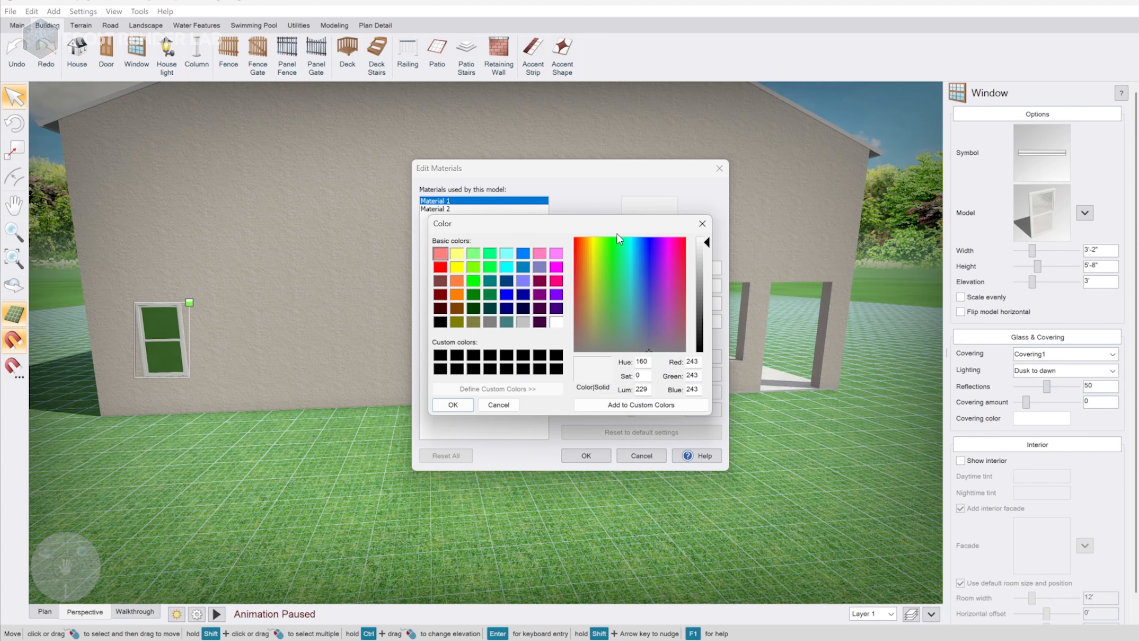
{"action": "left_click", "coordinate": [440, 357]}
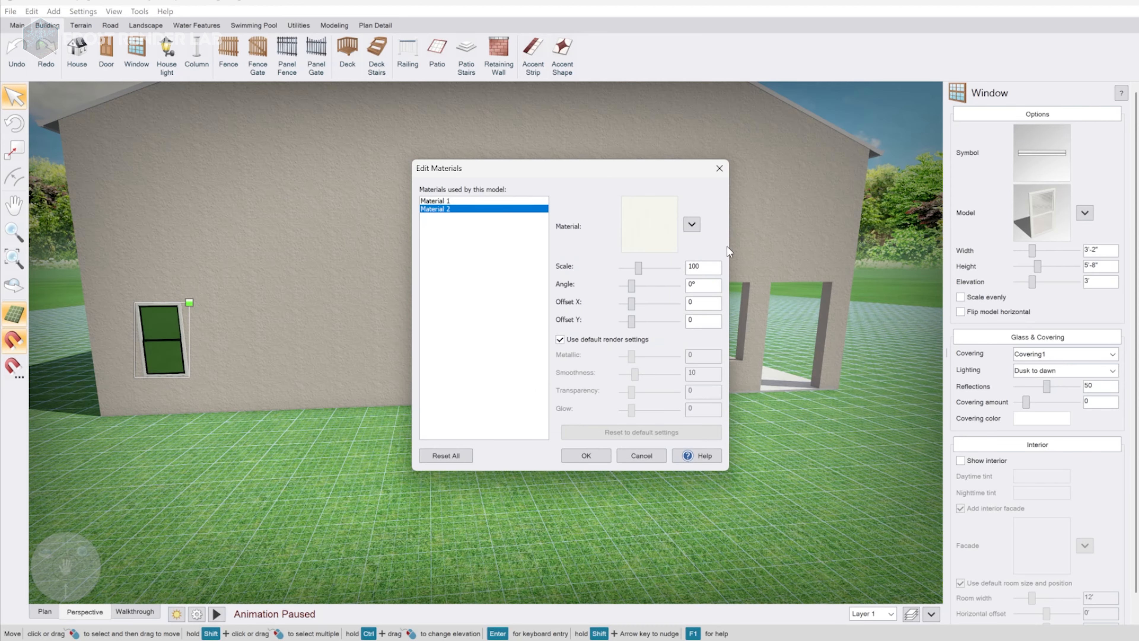
{"action": "left_click", "coordinate": [656, 229]}
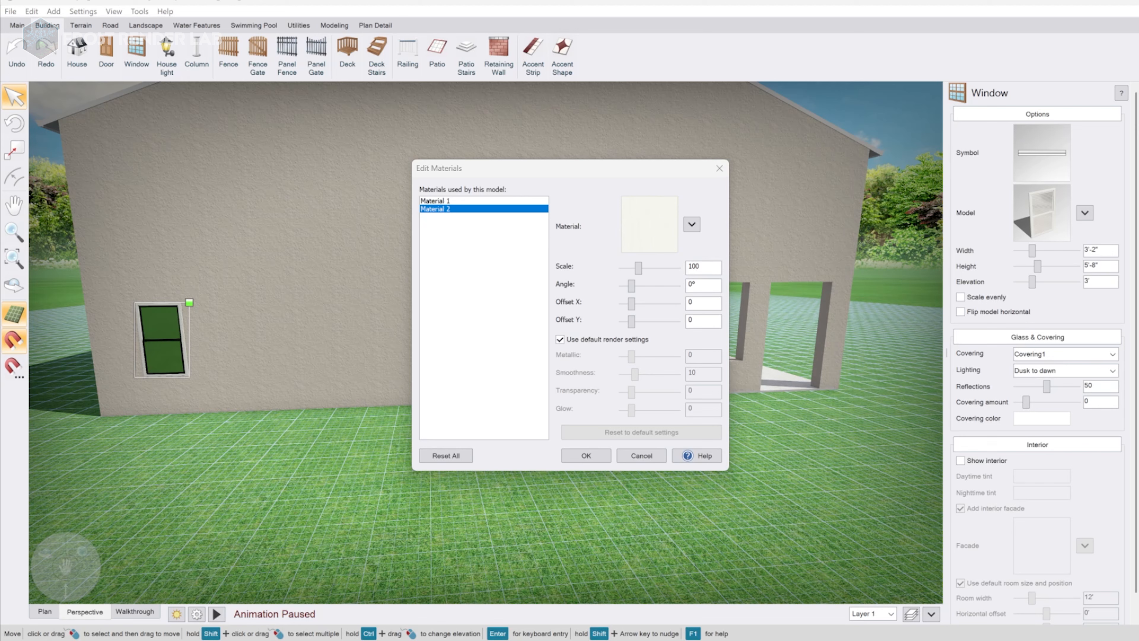
{"action": "key", "text": "Return"}
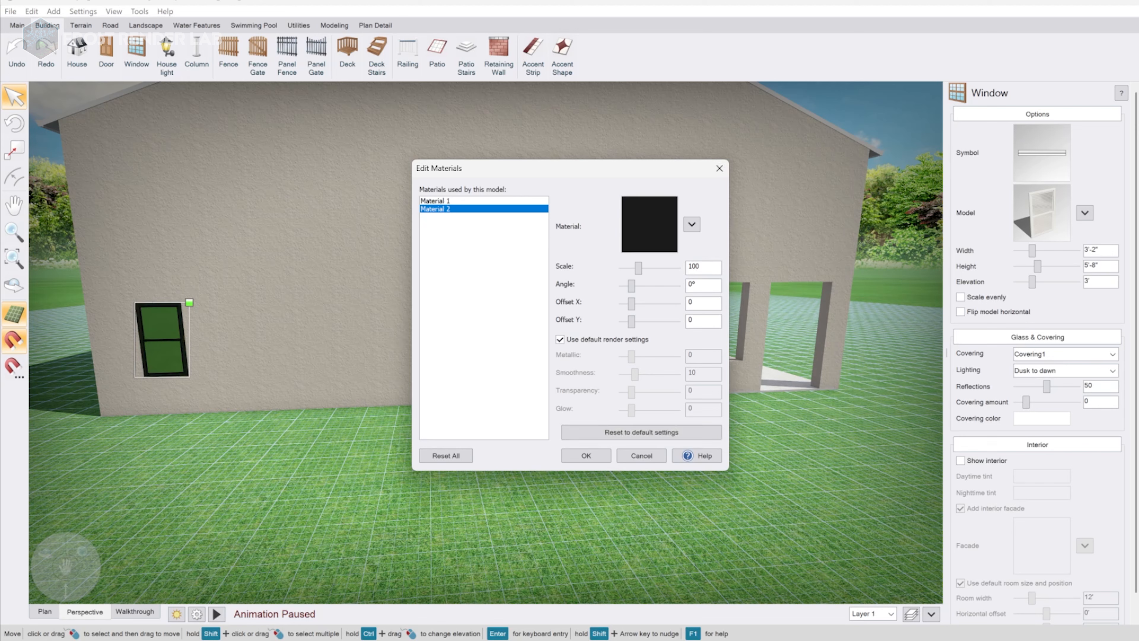
{"action": "left_click", "coordinate": [586, 455]}
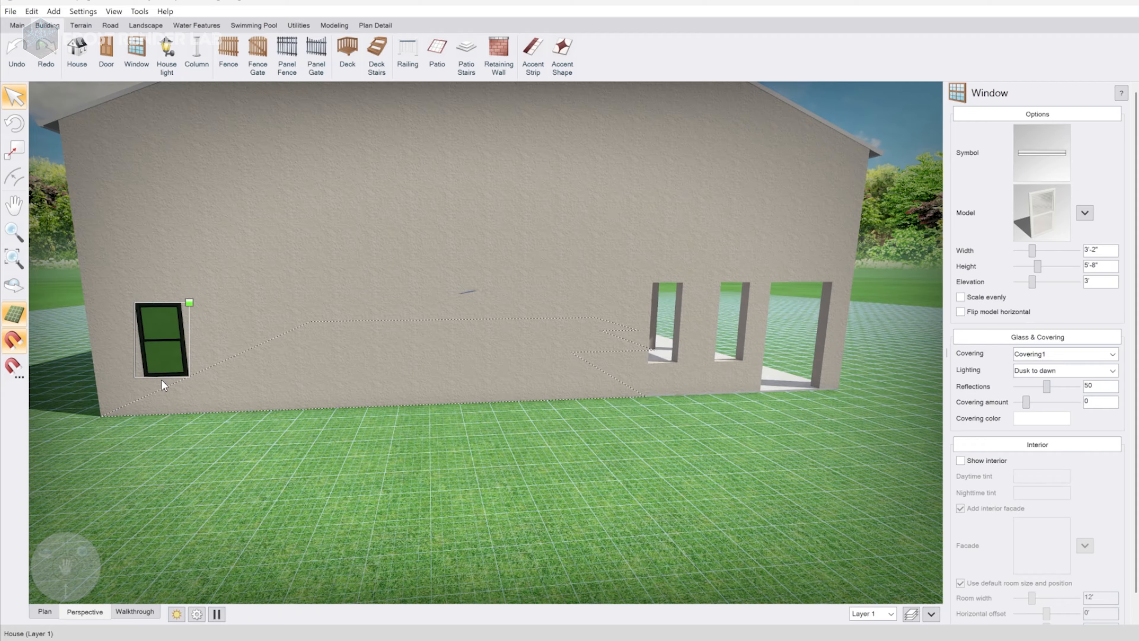
Duplicate the black window in place and move the copy about 5' along the wall toward the patio openings
{"action": "key", "text": "ctrl+c"}
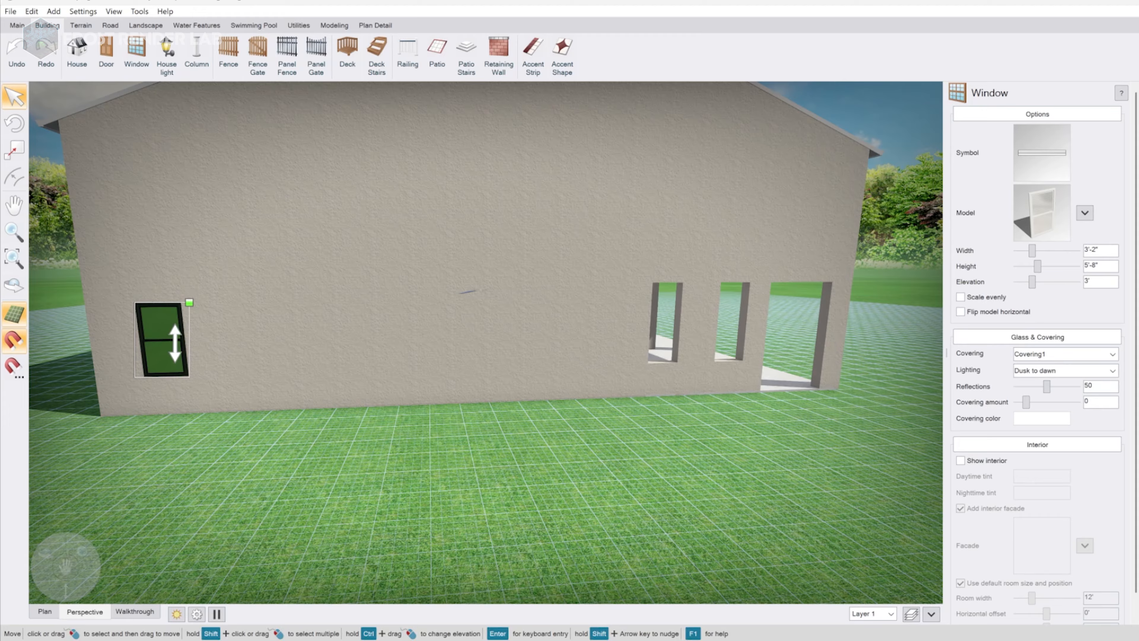
{"action": "key", "text": "ctrl+shift+v"}
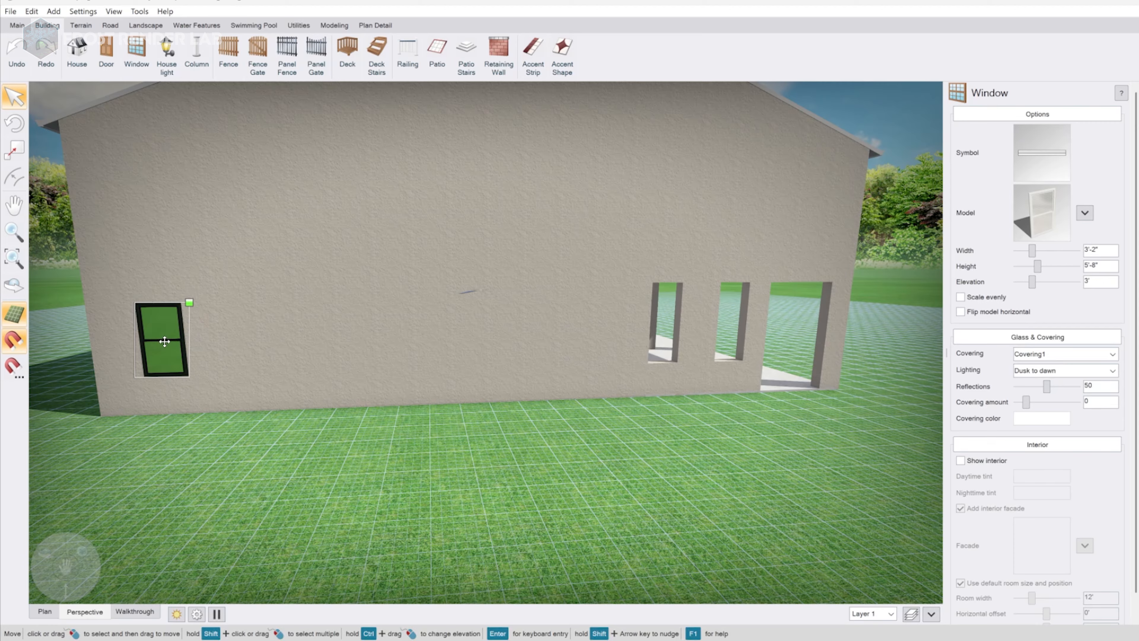
{"action": "left_click_drag", "start_coordinate": [164, 342], "coordinate": [232, 346]}
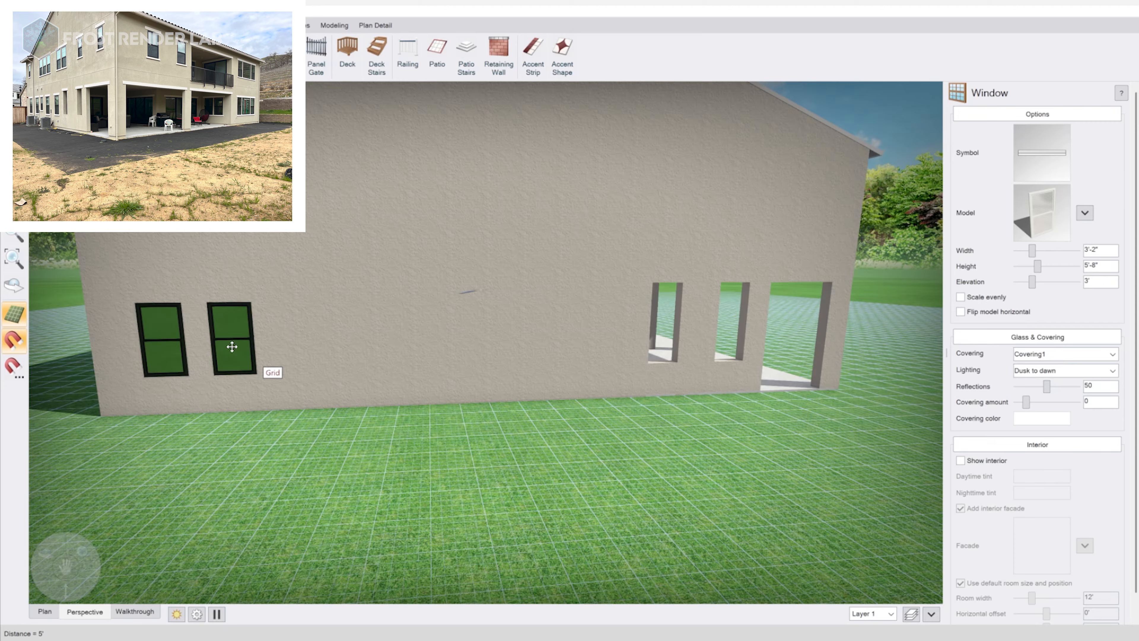
Duplicate both windows together in place and move the copied pair along the wall, leaving a gap for another window
{"action": "left_click", "coordinate": [163, 341], "text": "shift"}
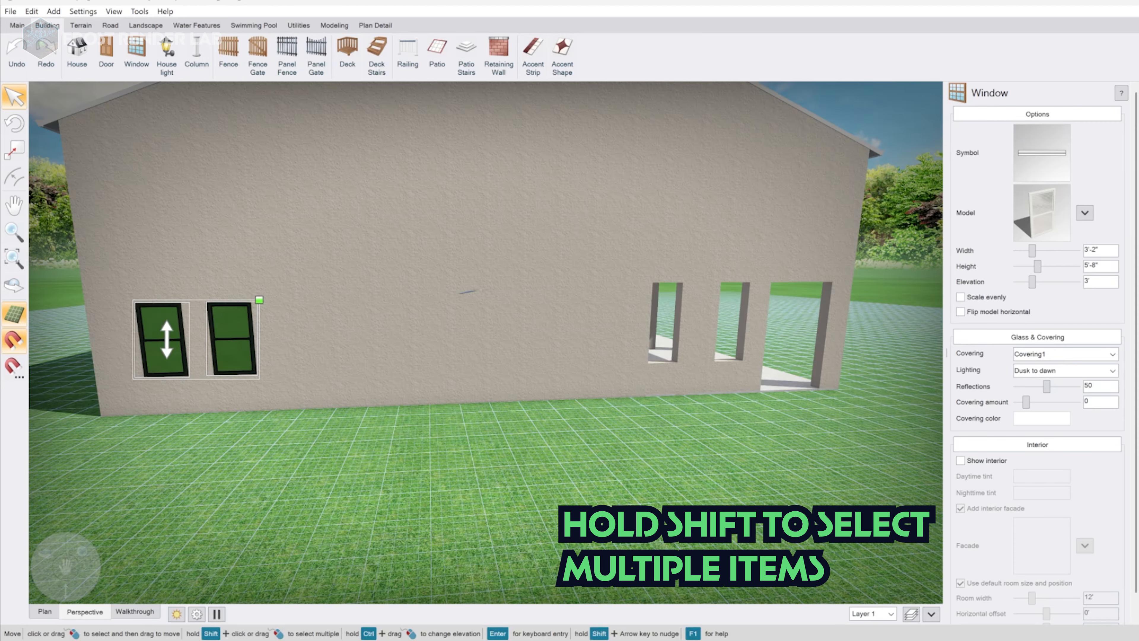
{"action": "key", "text": "ctrl+shift+v"}
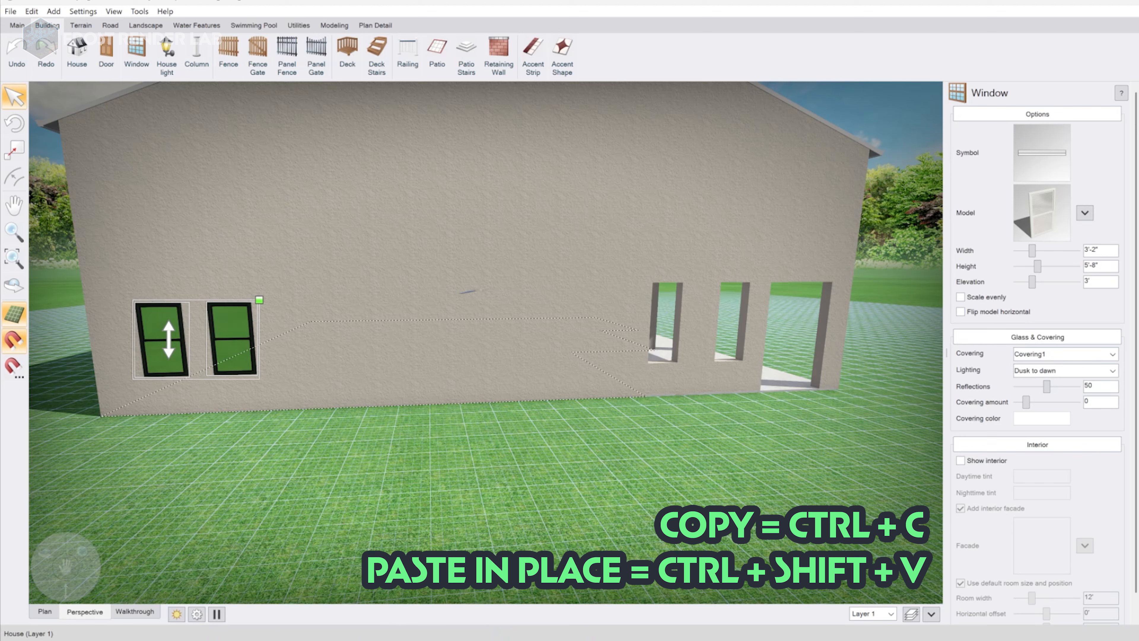
{"action": "left_click_drag", "start_coordinate": [169, 342], "coordinate": [348, 349]}
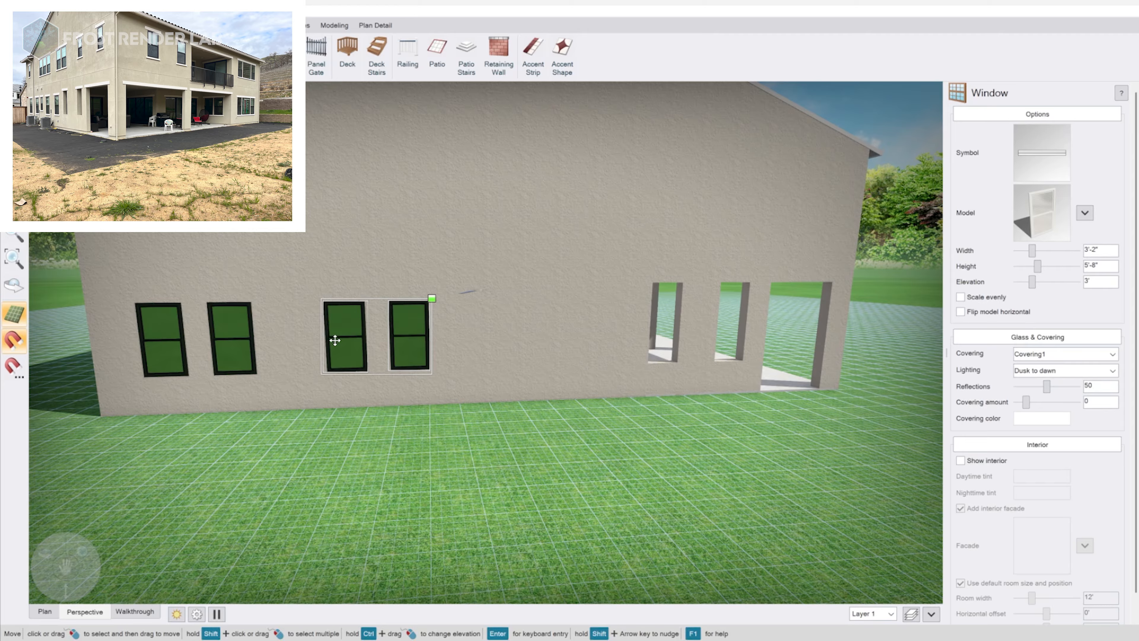
Duplicate the second window into the gap between the pairs and make it 2' wide and 4'-5" high at a 4'-2" elevation
{"action": "left_click", "coordinate": [232, 335]}
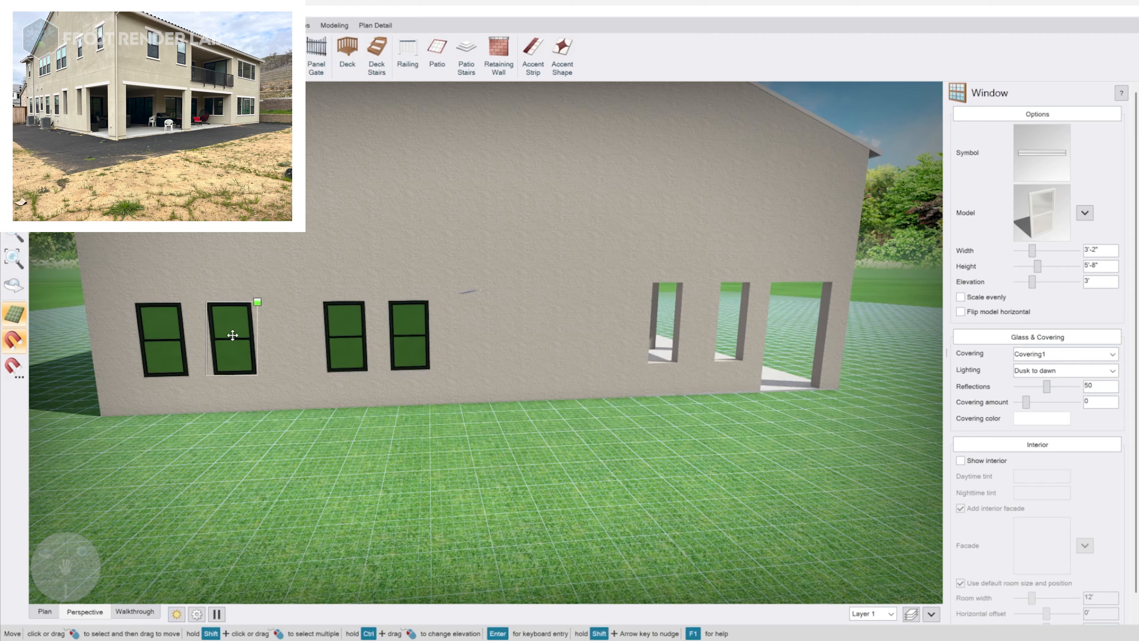
{"action": "key", "text": "ctrl+c"}
{"action": "key", "text": "ctrl+shift+v"}
{"action": "left_click_drag", "start_coordinate": [232, 336], "coordinate": [286, 336]}
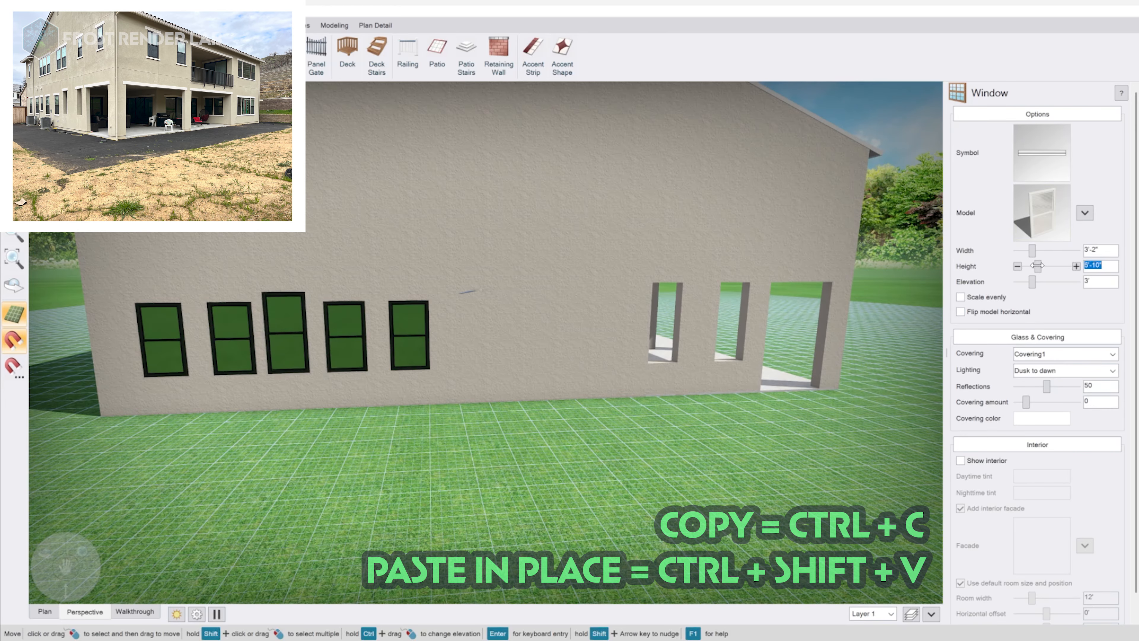
{"action": "mouse_move", "coordinate": [1034, 263]}
{"action": "left_mouse_down"}
{"action": "mouse_move", "coordinate": [1030, 251]}
{"action": "mouse_move", "coordinate": [1034, 284]}
{"action": "left_mouse_up"}
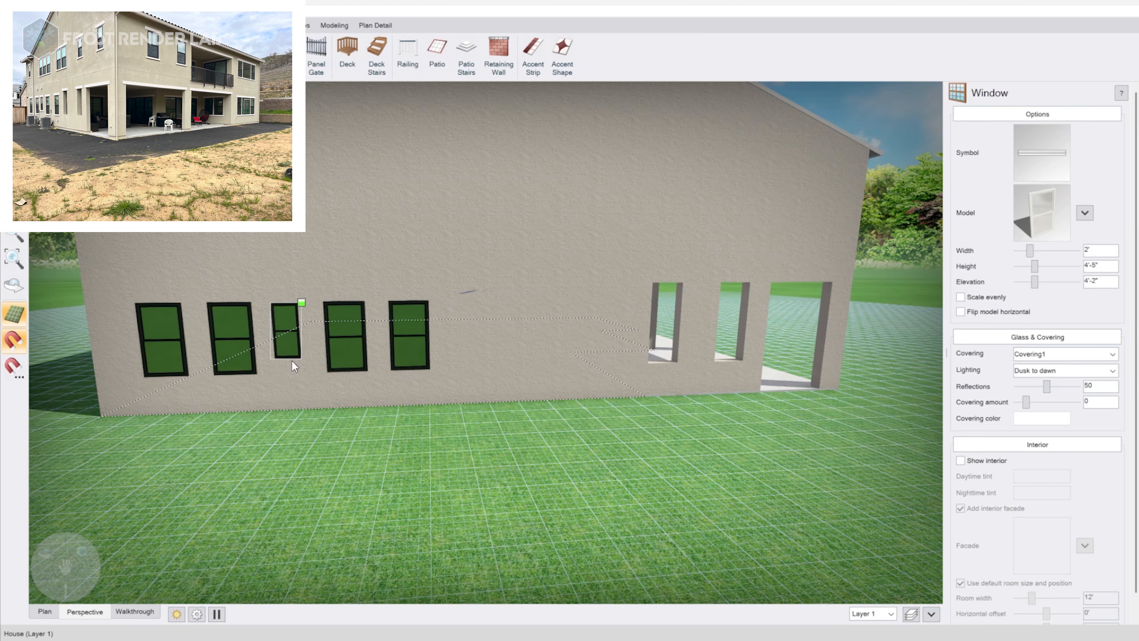
{"action": "scroll", "coordinate": [292, 360], "scroll_direction": "down", "scroll_amount": 3}
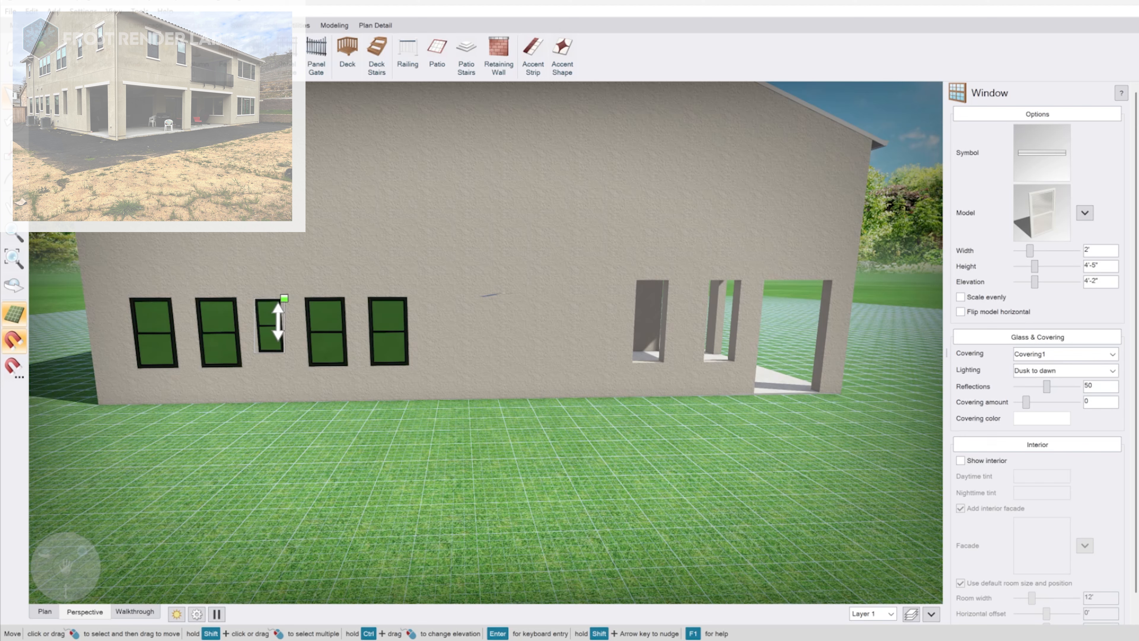
Place a copy of the small window on the upper floor above the corner window, at a 15'-5" elevation
{"action": "left_click_drag", "start_coordinate": [278, 324], "coordinate": [272, 334]}
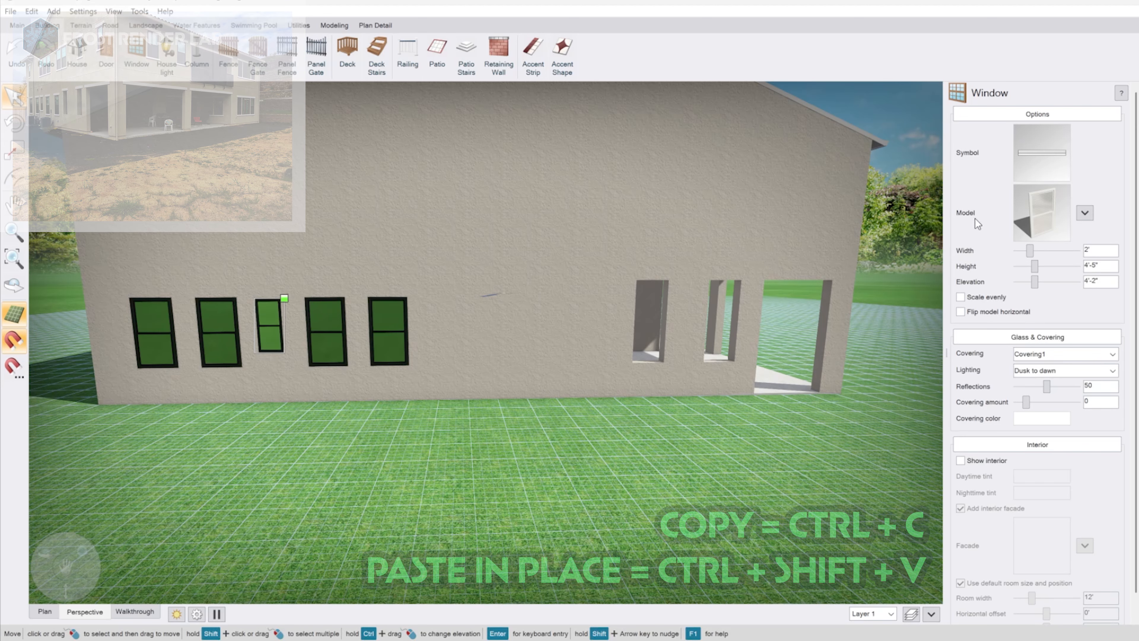
{"action": "left_click_drag", "start_coordinate": [1035, 282], "coordinate": [1058, 280]}
{"action": "left_click", "coordinate": [253, 172]}
{"action": "left_click", "coordinate": [254, 172]}
{"action": "left_click_drag", "start_coordinate": [254, 173], "coordinate": [130, 176]}
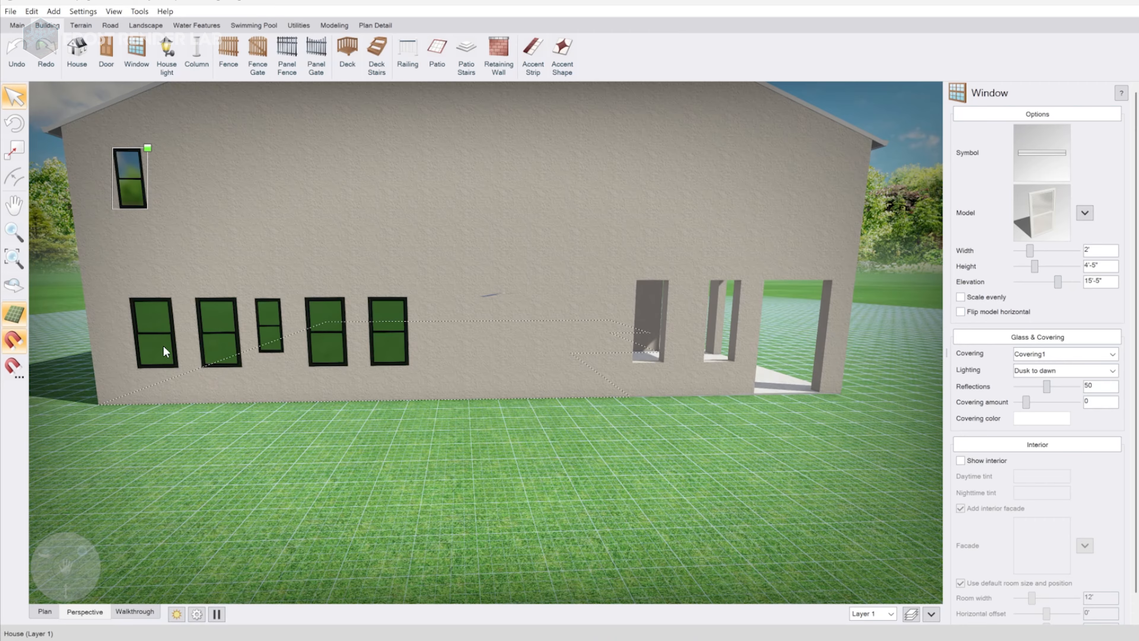
Duplicate the two large windows nearest the corner in place and shift the copied pair along the wall
{"action": "left_click", "coordinate": [150, 340]}
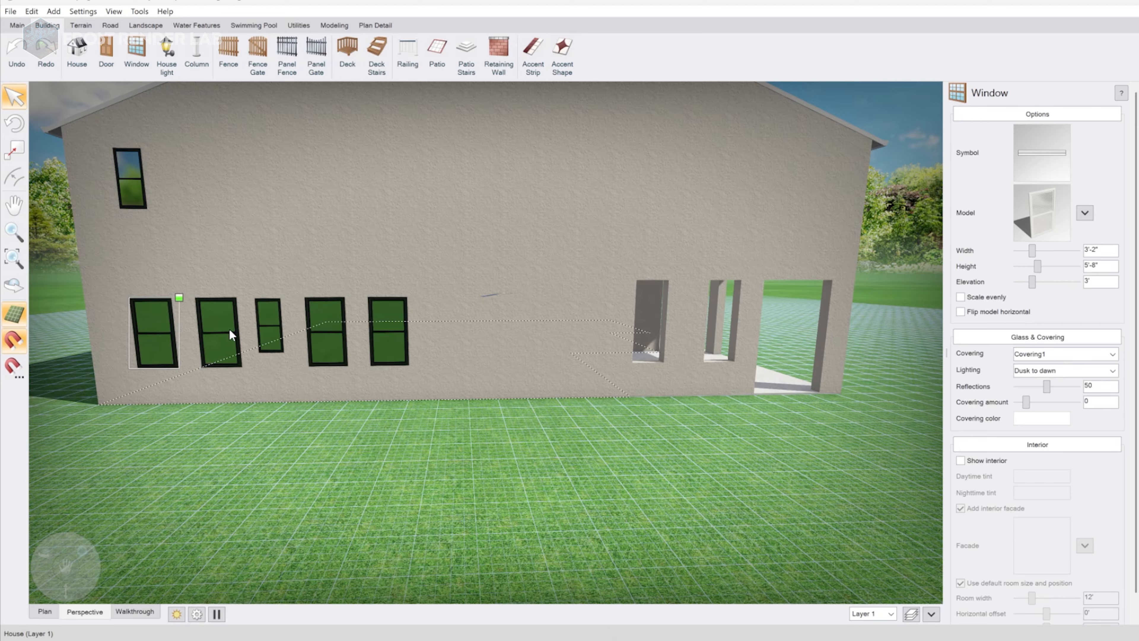
{"action": "left_click", "coordinate": [211, 334], "text": "shift"}
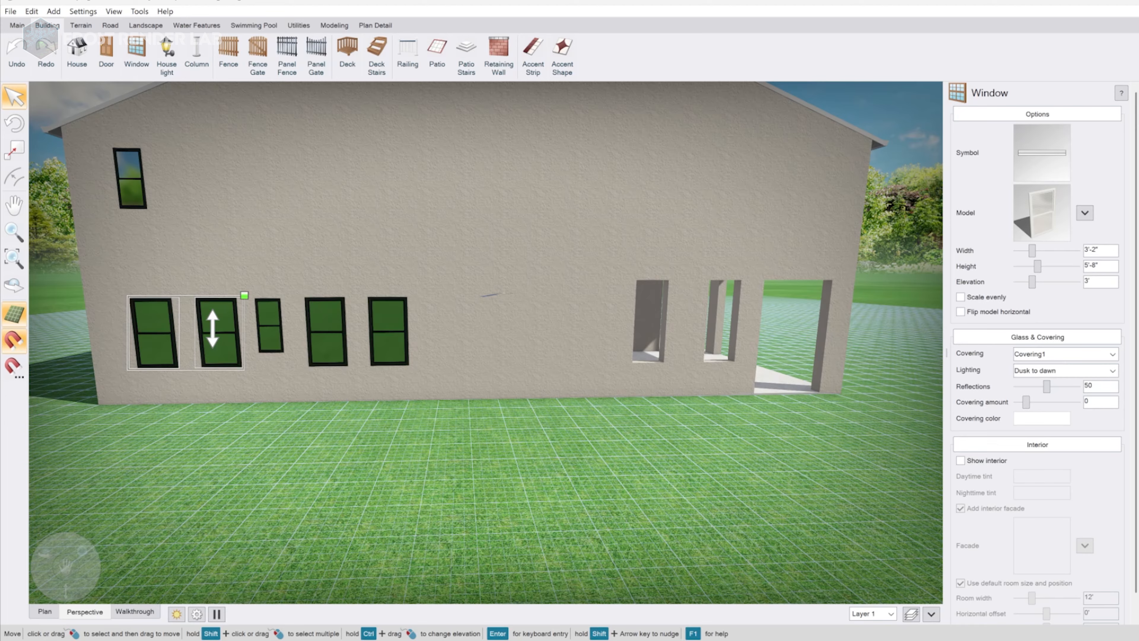
{"action": "key", "text": "ctrl+c"}
{"action": "key", "text": "ctrl+shift+v"}
{"action": "left_click_drag", "start_coordinate": [211, 335], "coordinate": [270, 334]}
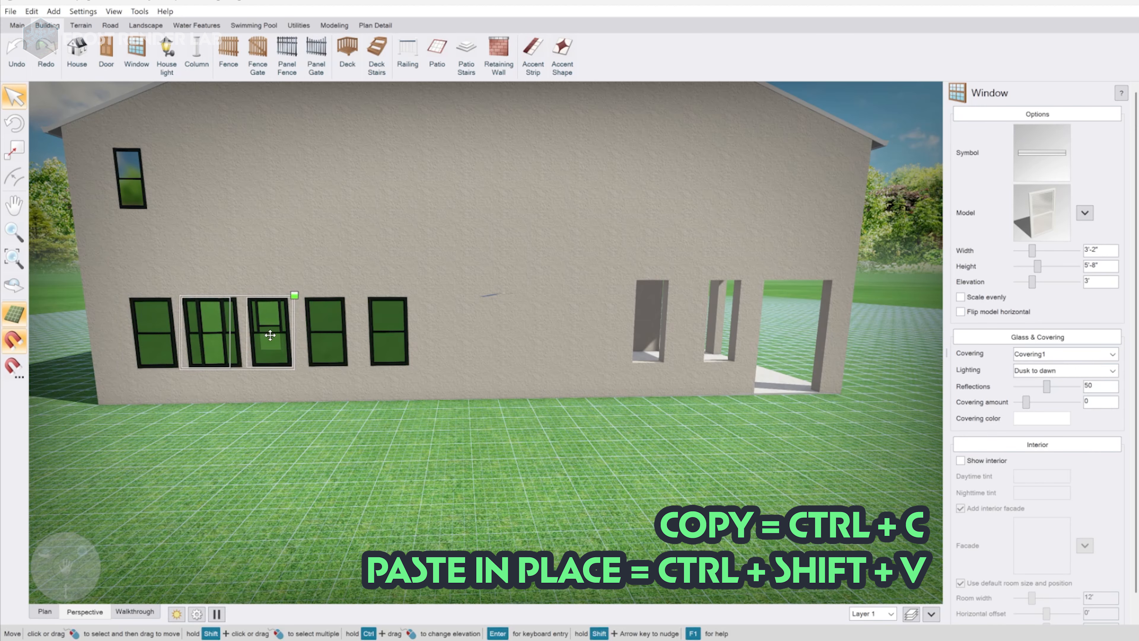
Raise the copied pair of large windows to a 14' elevation on the upper floor
{"action": "left_click_drag", "start_coordinate": [1033, 281], "coordinate": [1056, 281]}
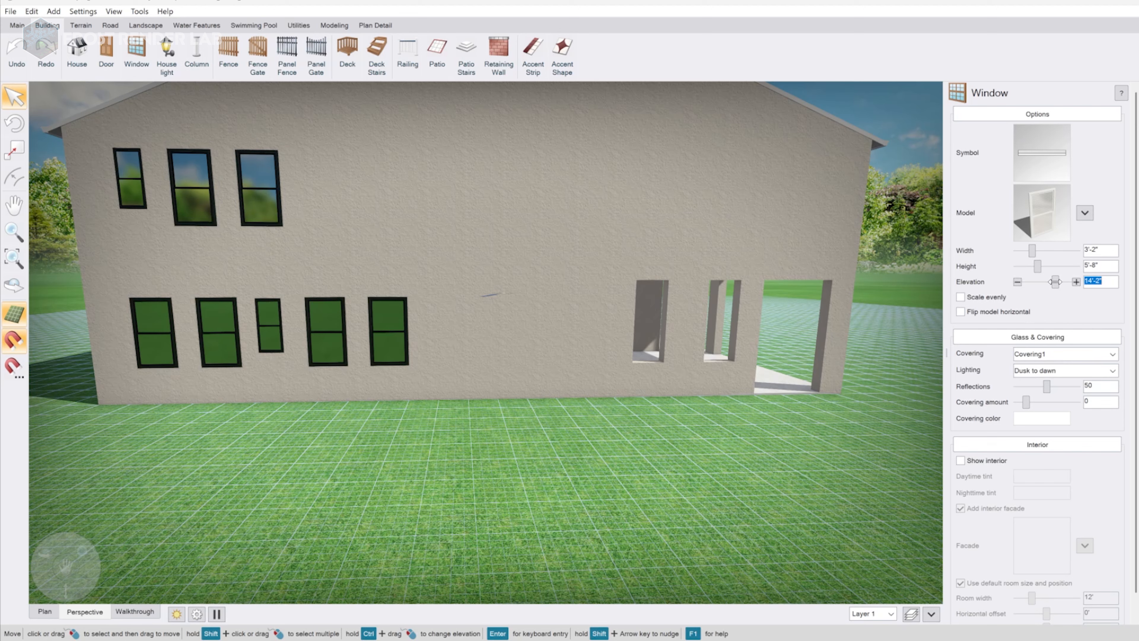
{"action": "left_click", "coordinate": [198, 193]}
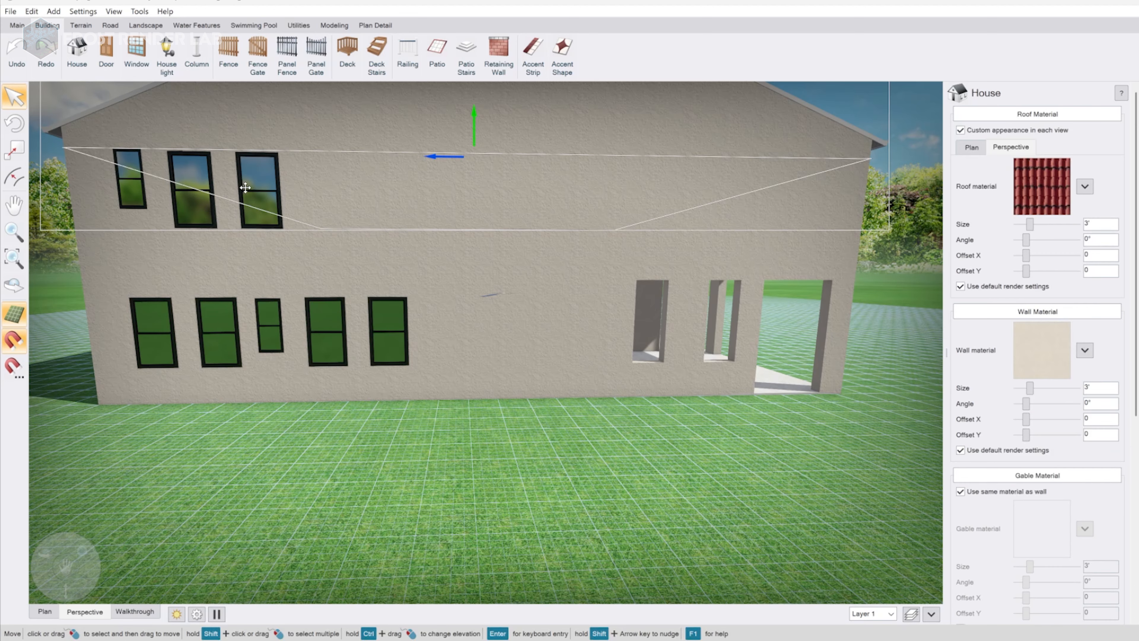
{"action": "left_click", "coordinate": [199, 193]}
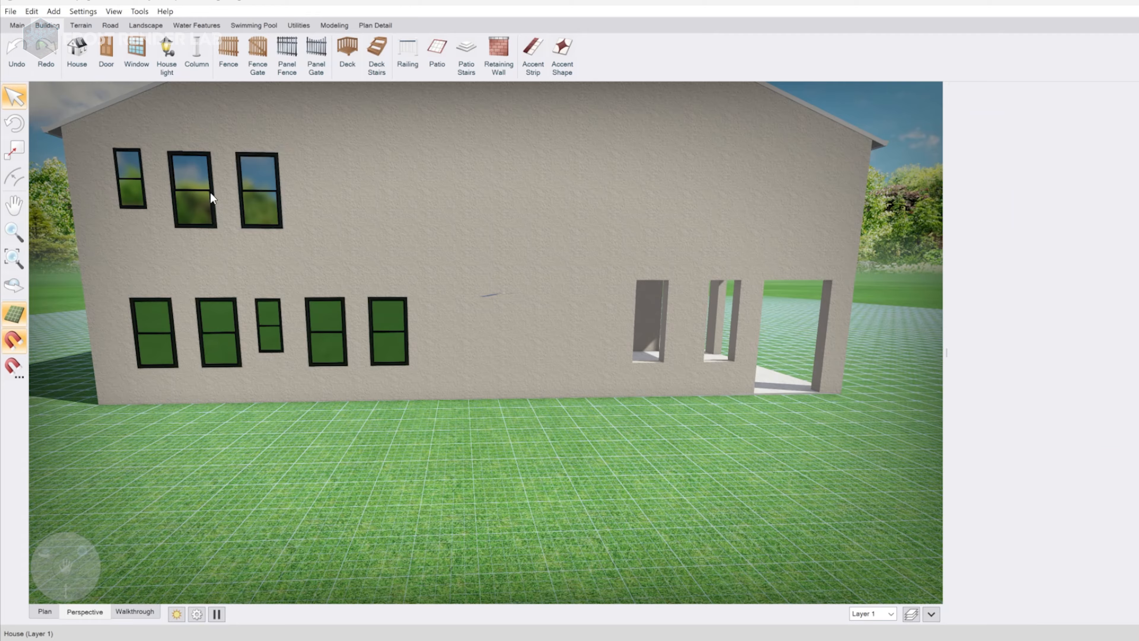
Move the two large upper-floor windows to the middle of the gable wall so they sit directly side by side
{"action": "left_click", "coordinate": [199, 195]}
{"action": "left_click", "coordinate": [194, 190]}
{"action": "left_click_drag", "start_coordinate": [194, 190], "coordinate": [478, 200]}
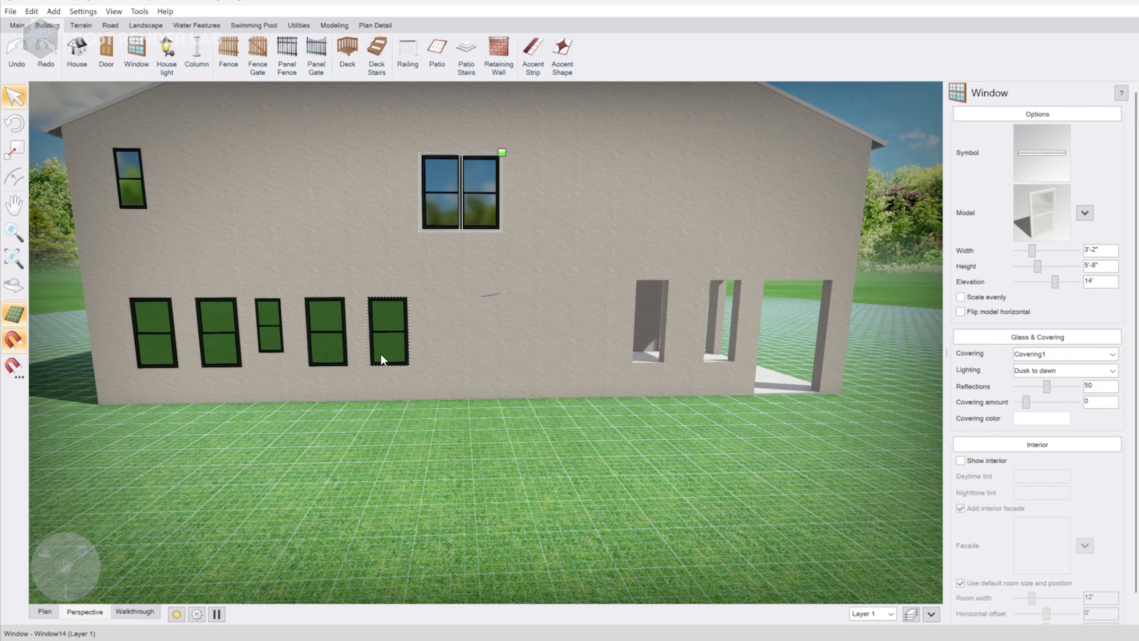
Shift the two ground-floor windows farthest from the corner along the gable wall until they sit beneath the joined upper pair
{"action": "left_click_drag", "start_coordinate": [386, 335], "coordinate": [486, 332]}
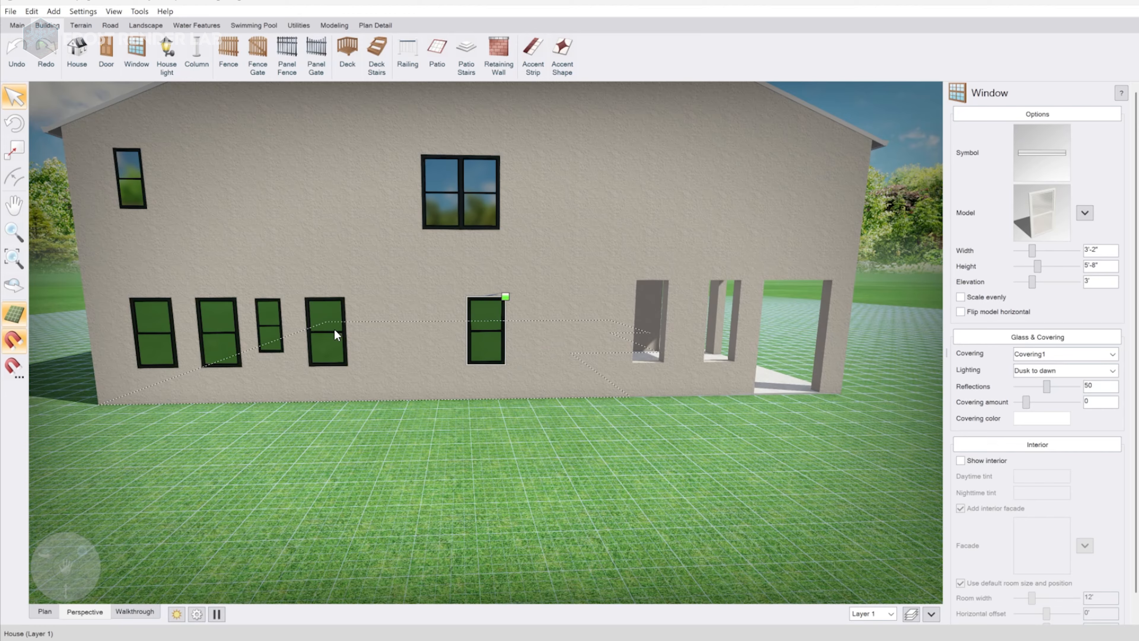
{"action": "left_click", "coordinate": [329, 330]}
{"action": "left_click", "coordinate": [328, 330]}
{"action": "left_click_drag", "start_coordinate": [328, 331], "coordinate": [436, 331]}
Move the small ground-floor window toward the shifted pair and nudge the second large window slightly away from the corner window
{"action": "left_click", "coordinate": [273, 319]}
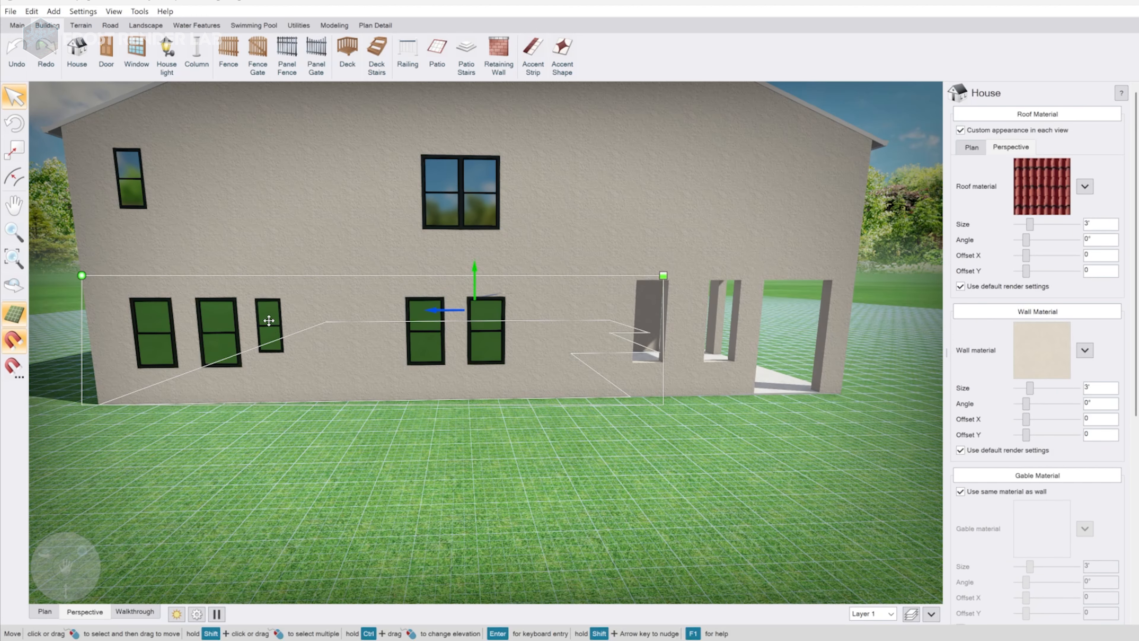
{"action": "left_click", "coordinate": [271, 320]}
{"action": "left_click_drag", "start_coordinate": [272, 320], "coordinate": [343, 317]}
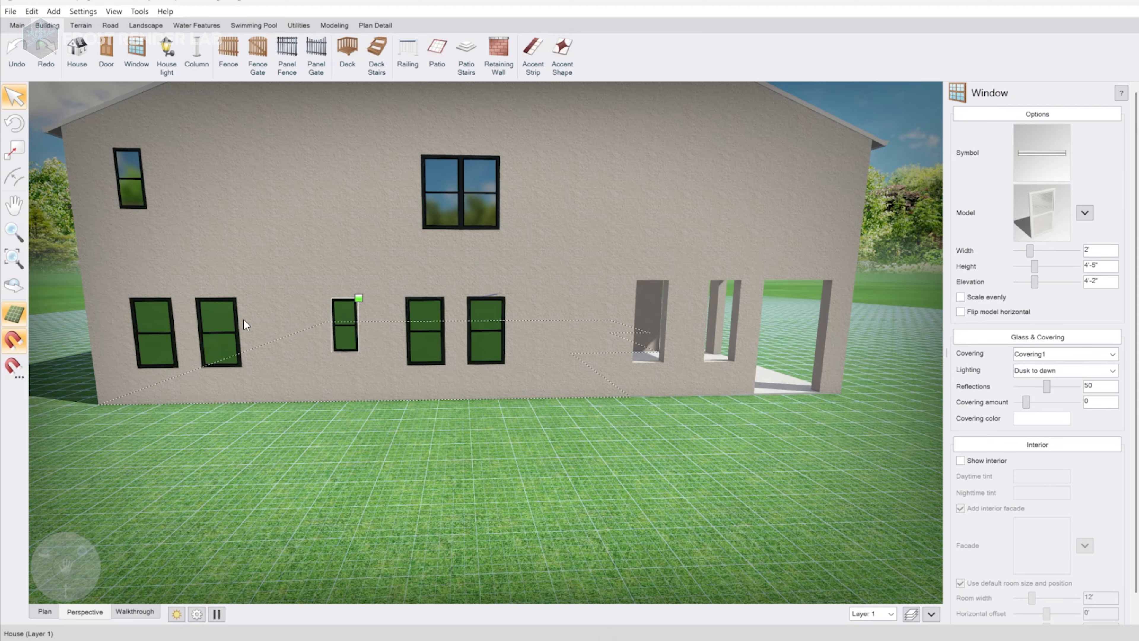
{"action": "left_click", "coordinate": [233, 321]}
{"action": "left_click", "coordinate": [214, 325]}
{"action": "left_click_drag", "start_coordinate": [215, 326], "coordinate": [227, 324]}
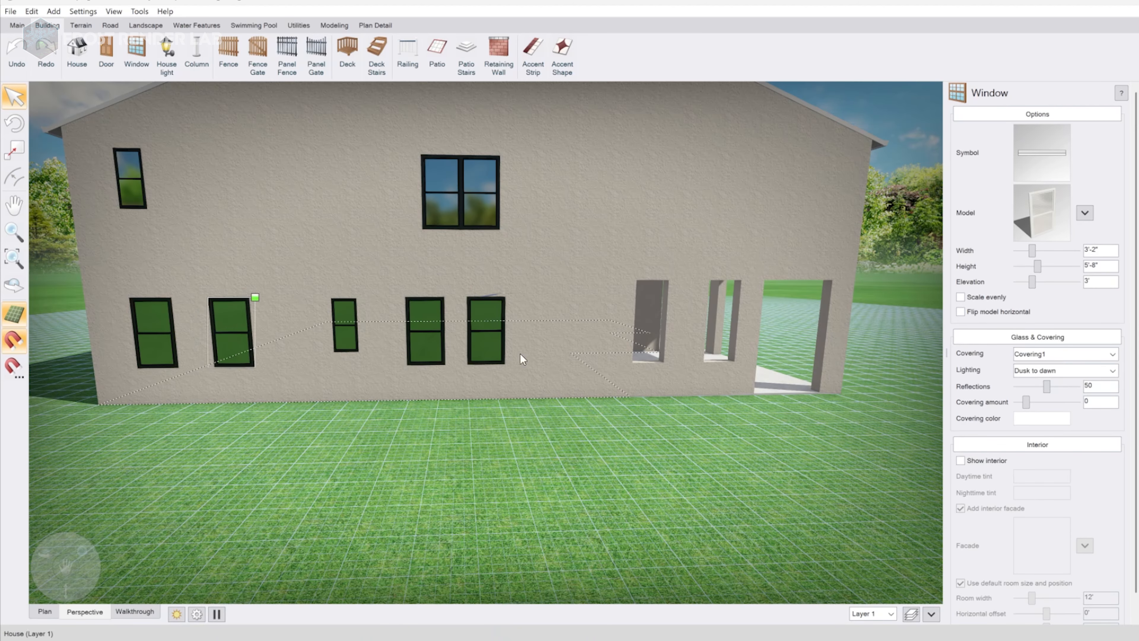
Shift the two ground-floor windows below the joined upper pair farther along the wall and widen the gap between them
{"action": "left_click", "coordinate": [486, 344]}
{"action": "left_click", "coordinate": [486, 341]}
{"action": "left_click_drag", "start_coordinate": [486, 339], "coordinate": [532, 335]}
{"action": "left_click_drag", "start_coordinate": [433, 331], "coordinate": [456, 335]}
{"action": "left_click", "coordinate": [449, 195]}
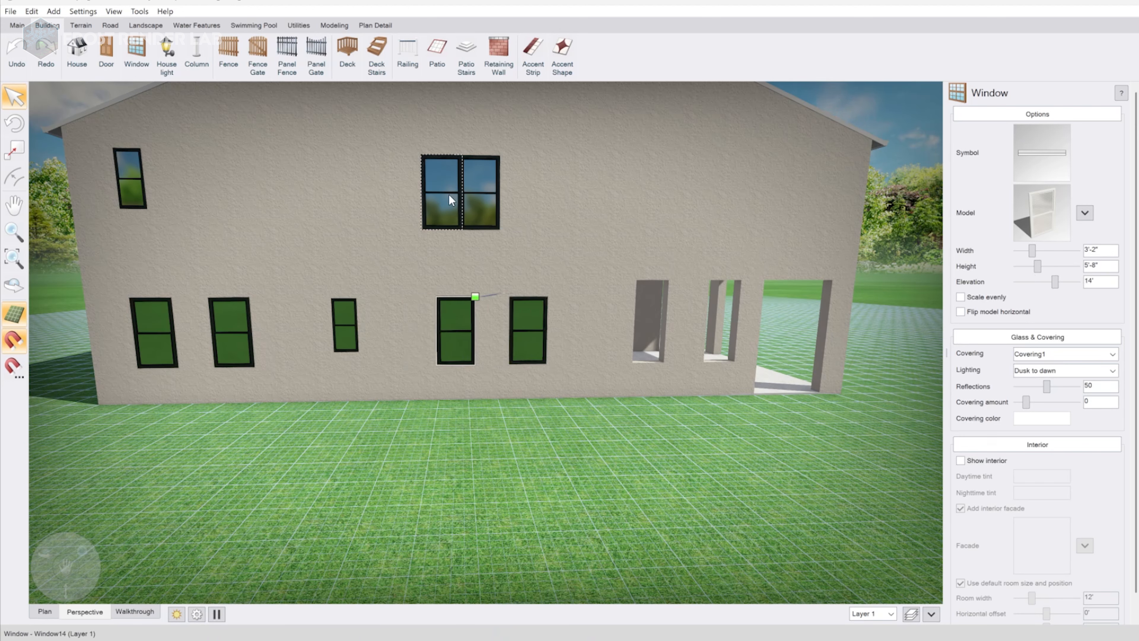
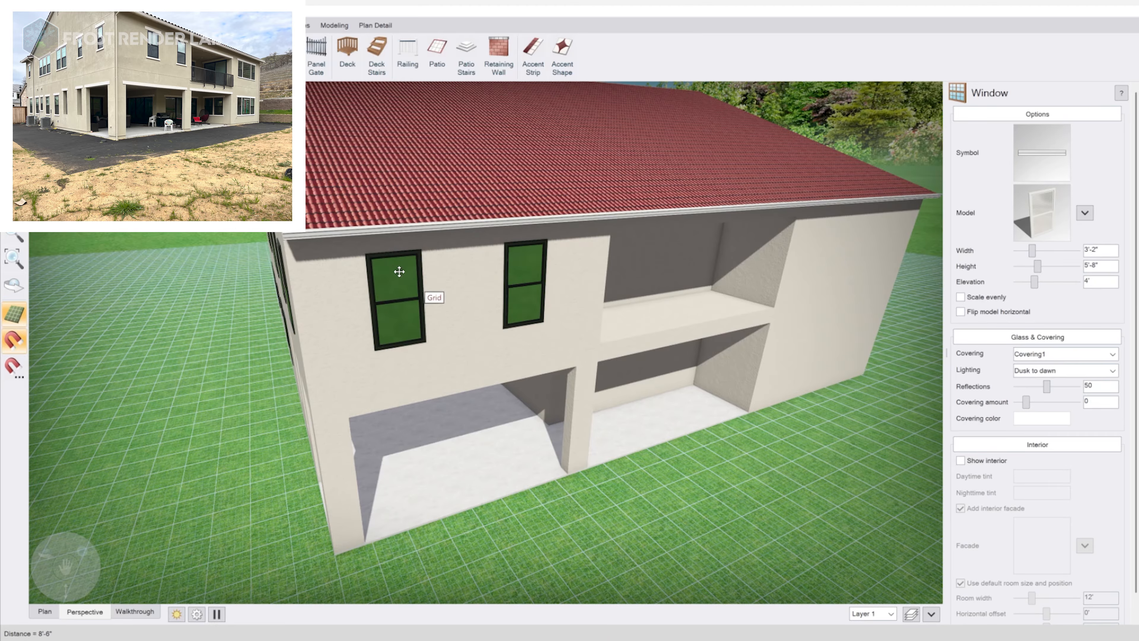
Shift the two upper-floor windows above the open patio farther along the wall toward the recessed balcony
{"action": "left_click_drag", "start_coordinate": [399, 272], "coordinate": [435, 272]}
{"action": "left_click", "coordinate": [522, 273]}
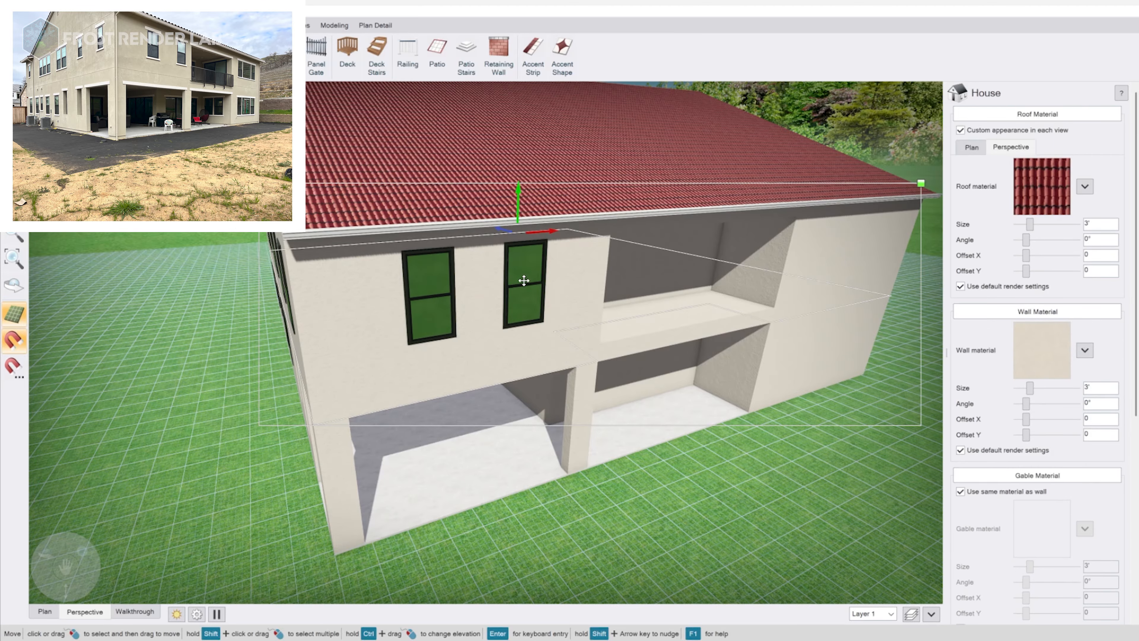
{"action": "left_click", "coordinate": [523, 280]}
{"action": "left_click_drag", "start_coordinate": [524, 281], "coordinate": [548, 280]}
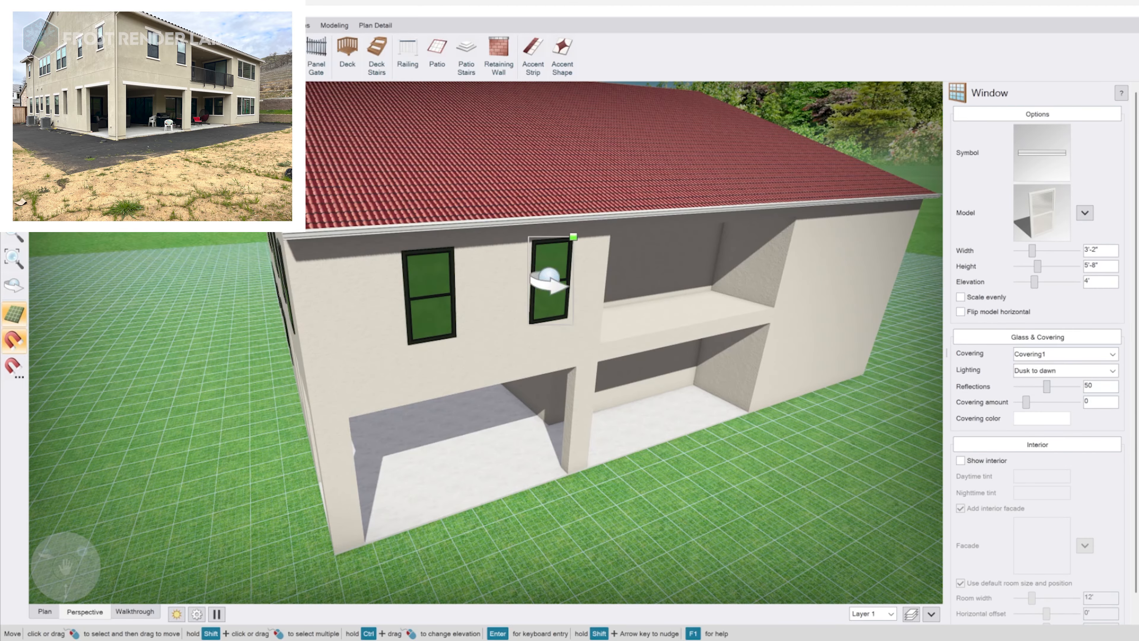
Duplicate the window nearest the balcony onto the balcony's back wall as two adjoining windows
{"action": "middle_click_drag", "start_coordinate": [550, 281], "coordinate": [542, 275]}
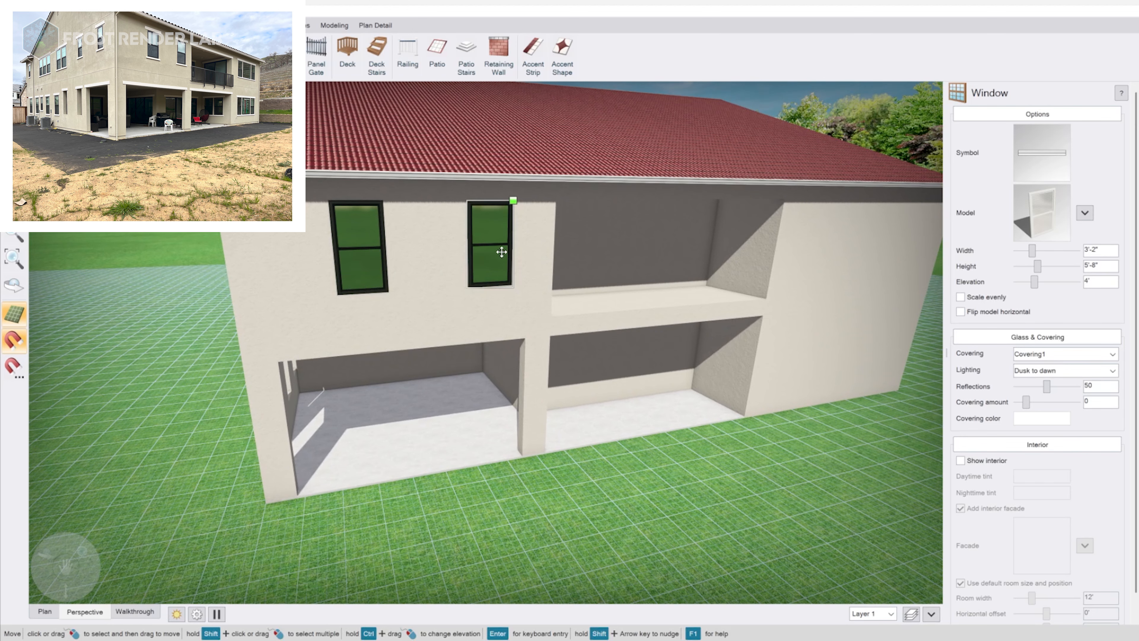
{"action": "key", "text": "ctrl+c"}
{"action": "key", "text": "ctrl+v"}
{"action": "left_click_drag", "start_coordinate": [506, 256], "coordinate": [620, 247]}
{"action": "key", "text": "ctrl+c"}
{"action": "key", "text": "ctrl+v"}
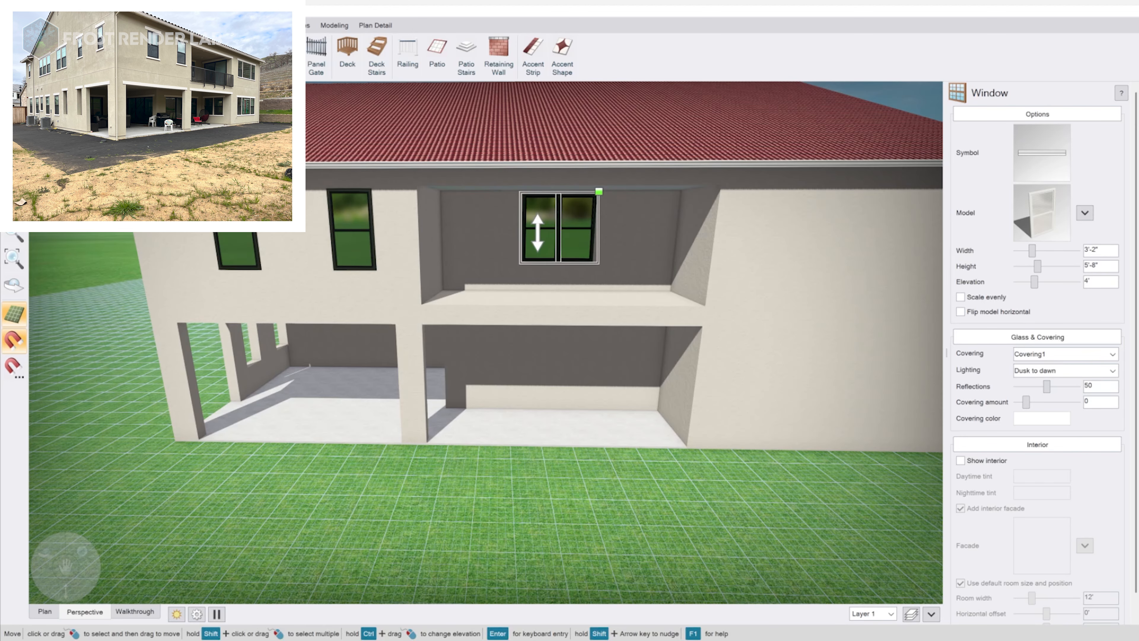
Place a copy of the upper-floor window nearest the balcony on the side wall inside the balcony recess
{"action": "left_click", "coordinate": [348, 234]}
{"action": "key", "text": "ctrl+c"}
{"action": "key", "text": "ctrl+v"}
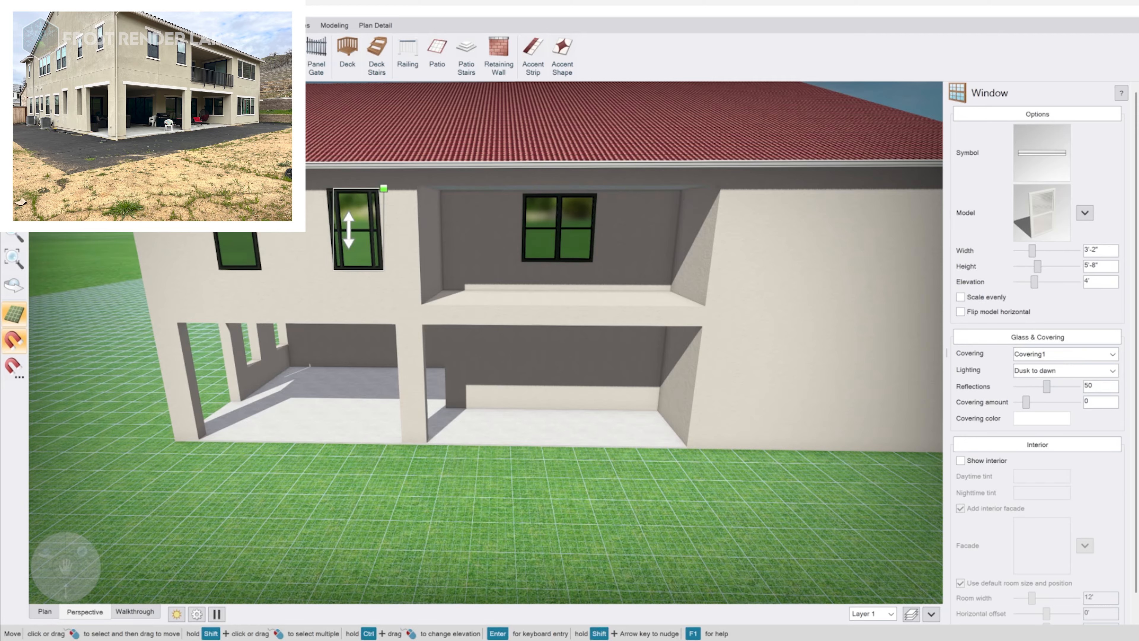
{"action": "left_click_drag", "start_coordinate": [349, 232], "coordinate": [426, 234]}
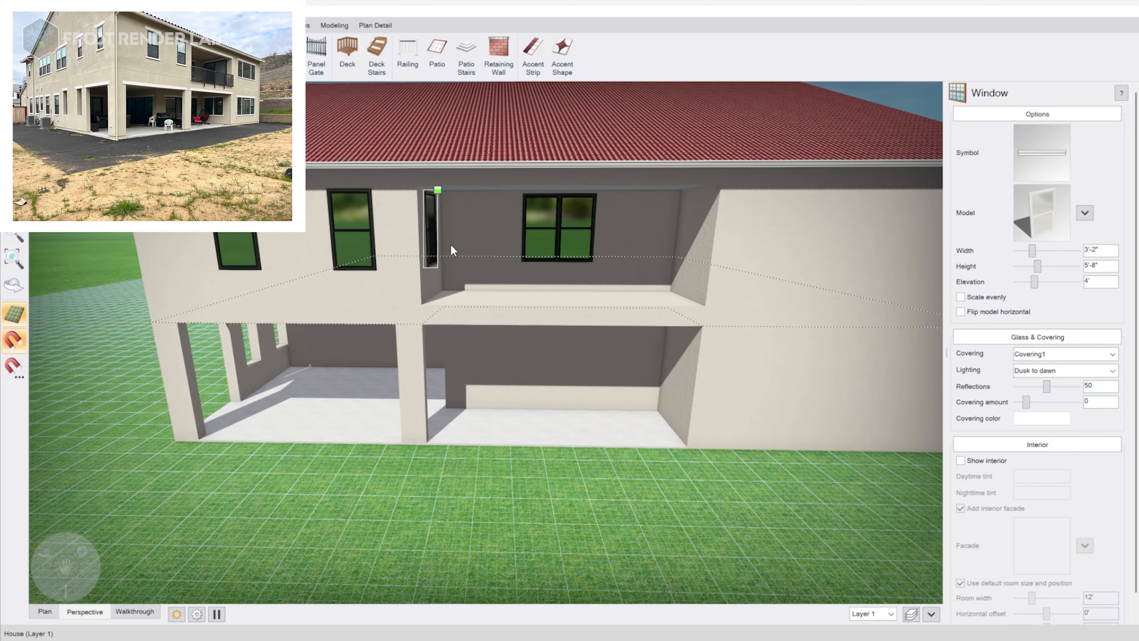
{"action": "middle_click_drag", "start_coordinate": [453, 246], "coordinate": [456, 246]}
Place two copies of the balcony window on the blank upper-floor wall beyond the recess
{"action": "middle_click_drag", "start_coordinate": [667, 274], "coordinate": [403, 281]}
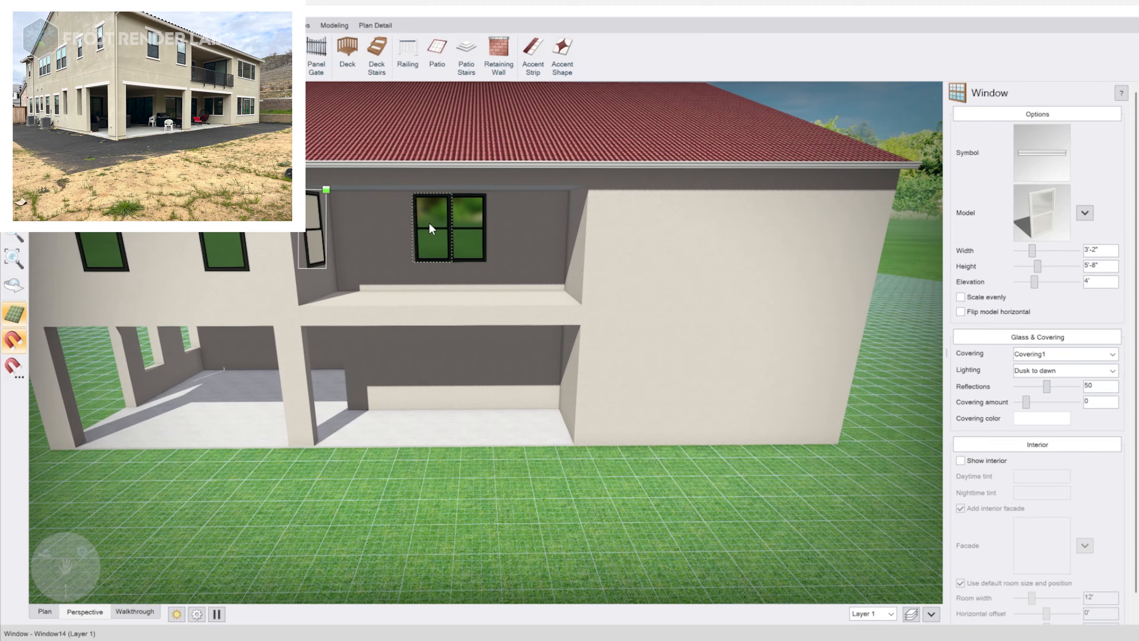
{"action": "left_click_drag", "start_coordinate": [434, 225], "coordinate": [793, 243]}
{"action": "key", "text": "ctrl+c"}
{"action": "key", "text": "ctrl+v"}
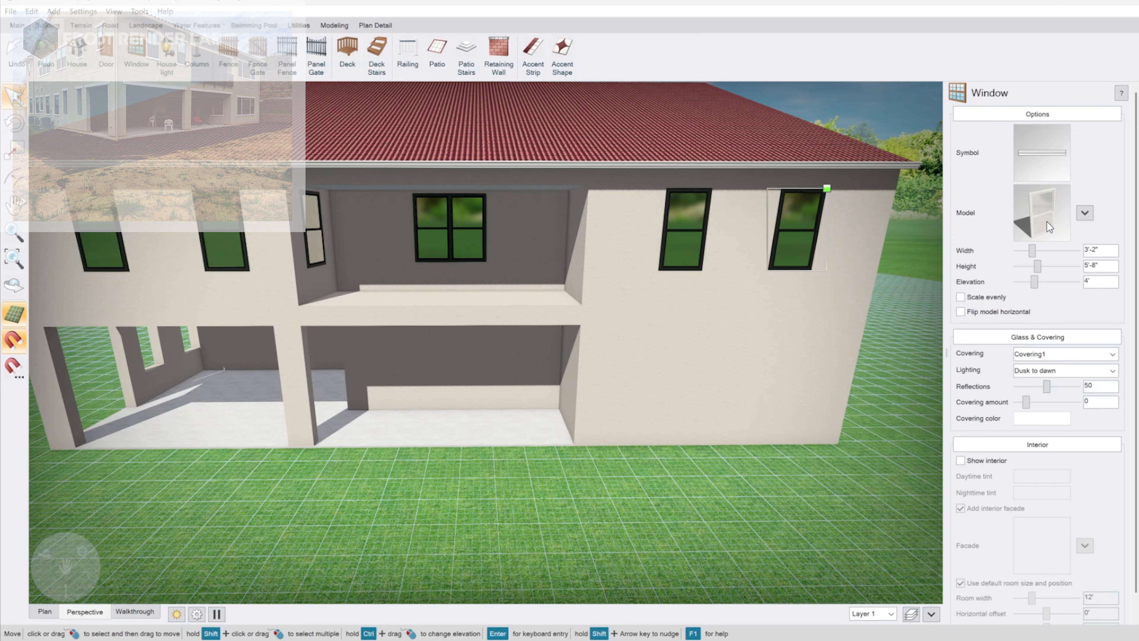
Change the end window on that wall to a single-pane model and color its Material 1 black
{"action": "left_click", "coordinate": [1045, 211]}
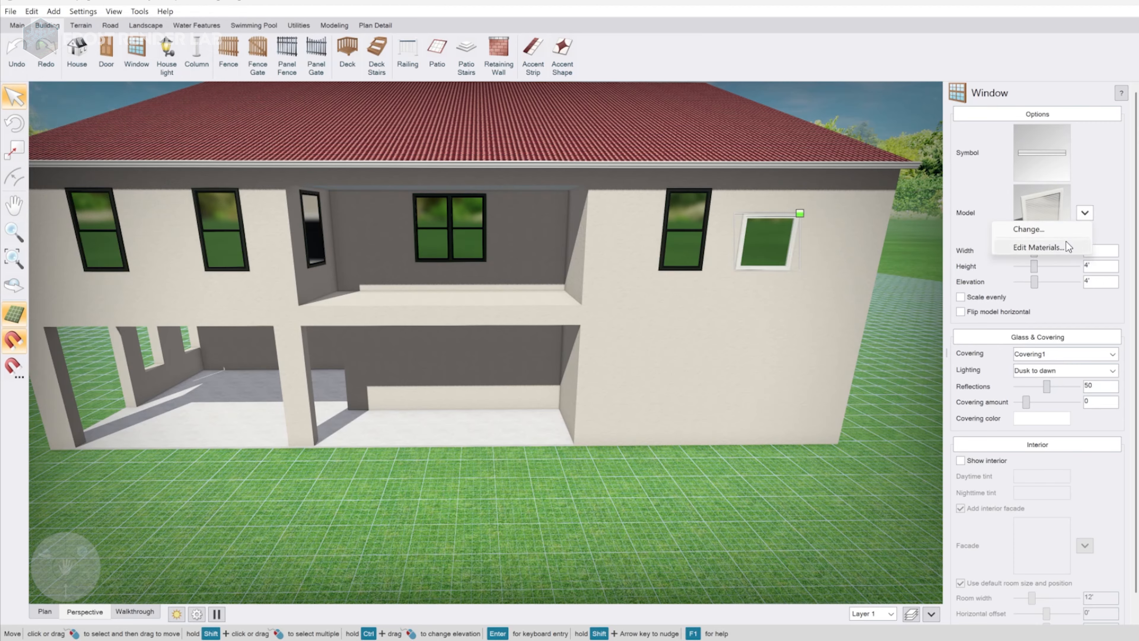
{"action": "left_click", "coordinate": [1051, 246]}
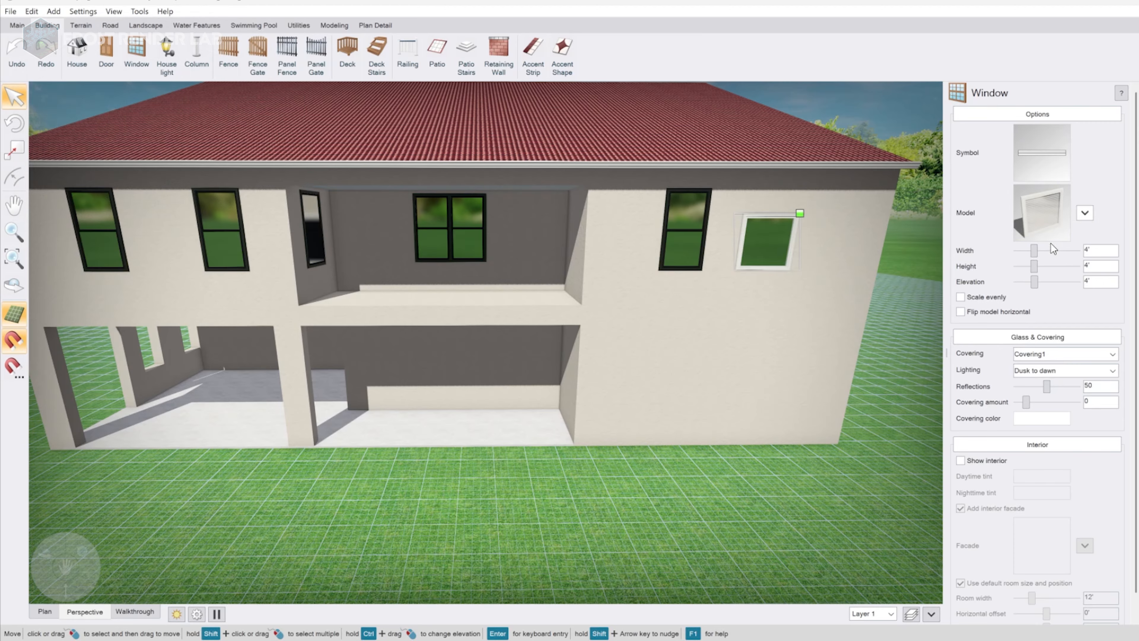
{"action": "left_click", "coordinate": [673, 224]}
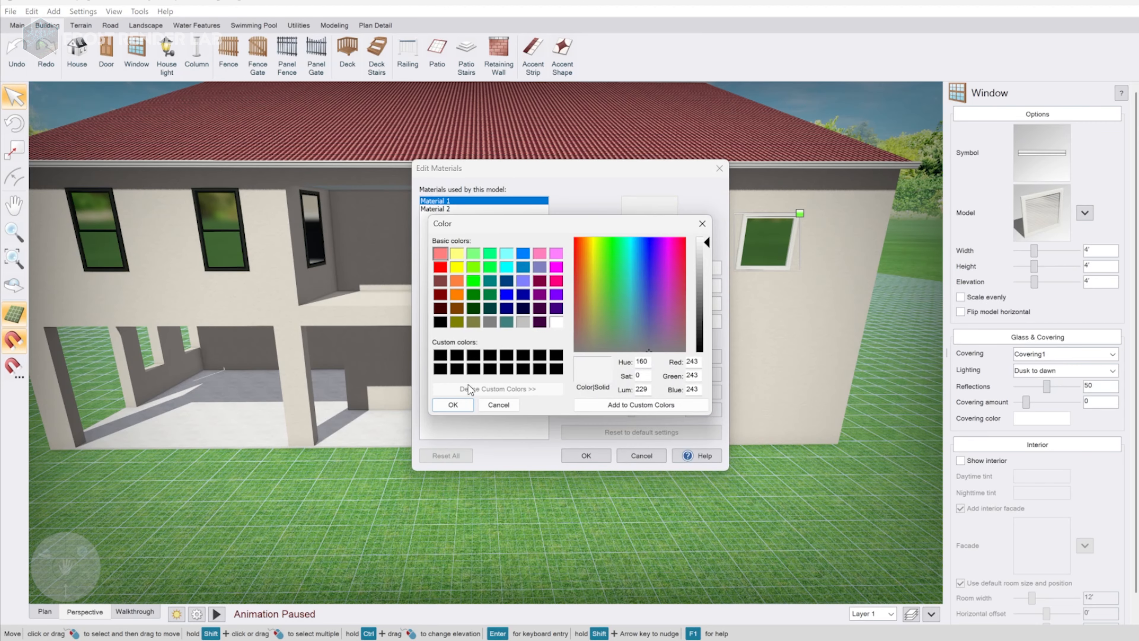
{"action": "left_click", "coordinate": [440, 369]}
{"action": "left_click", "coordinate": [453, 404]}
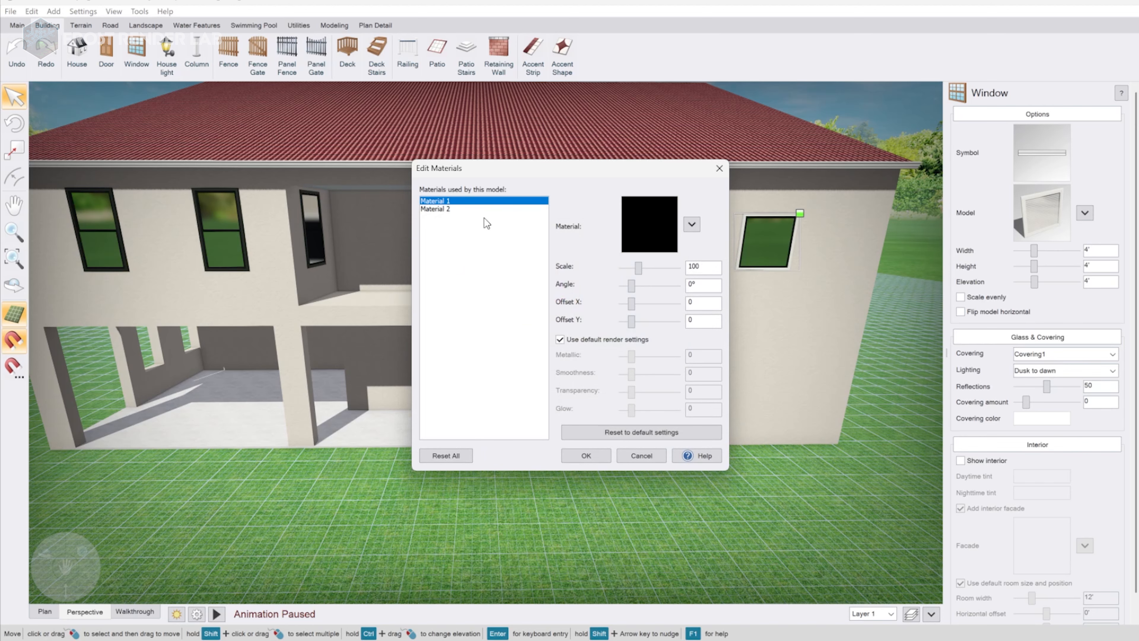
Set the single-pane window's Material 2 to Black from the Solid Color Finishes
{"action": "left_click", "coordinate": [497, 209]}
{"action": "left_click", "coordinate": [692, 226]}
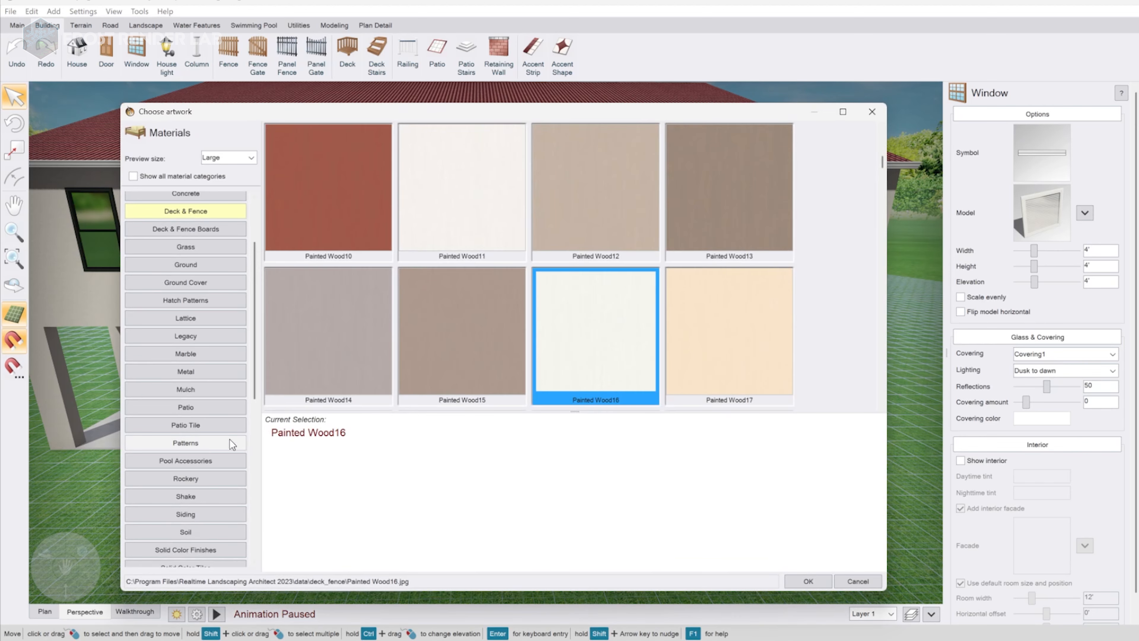
{"action": "scroll", "coordinate": [186, 471], "scroll_direction": "down", "scroll_amount": 2}
{"action": "left_click", "coordinate": [187, 497]}
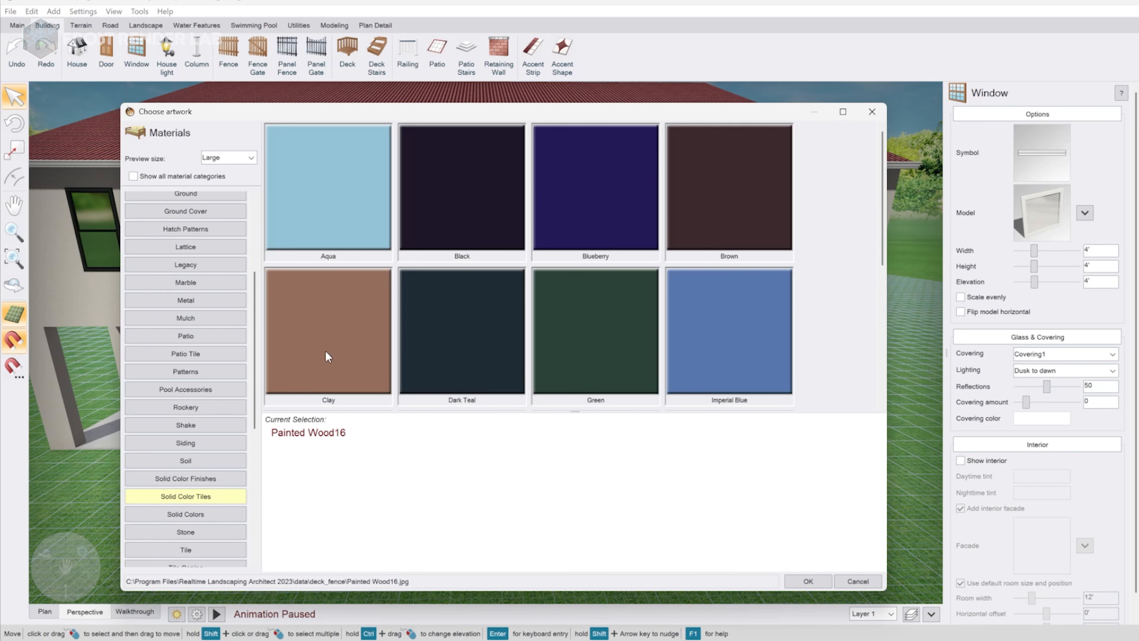
{"action": "left_click", "coordinate": [186, 478]}
{"action": "left_click", "coordinate": [432, 203]}
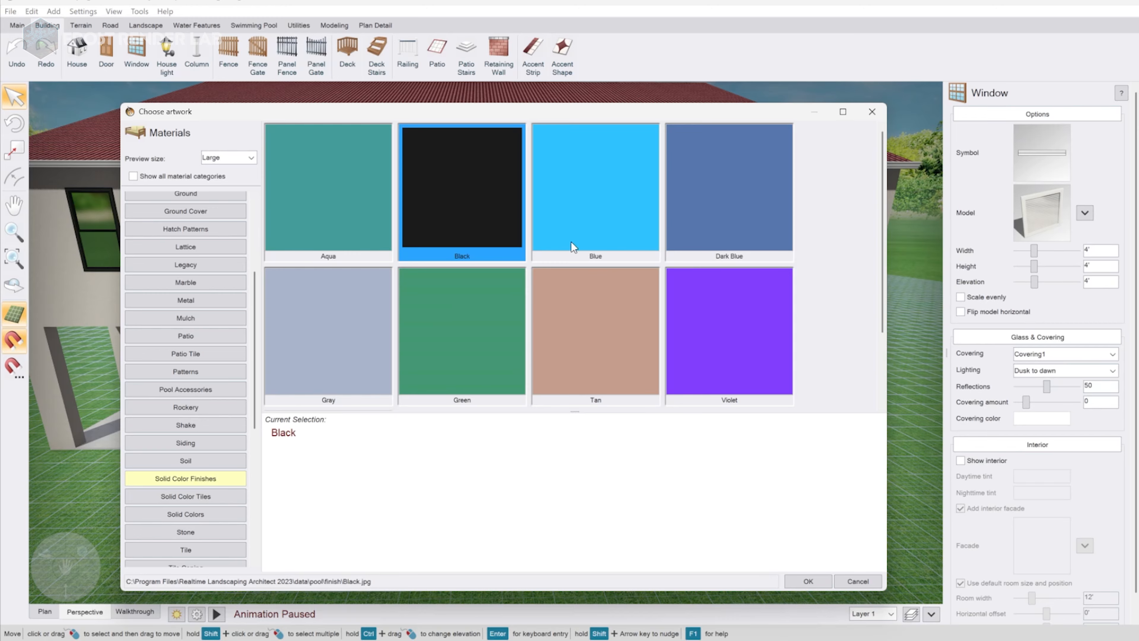
{"action": "left_click", "coordinate": [798, 581]}
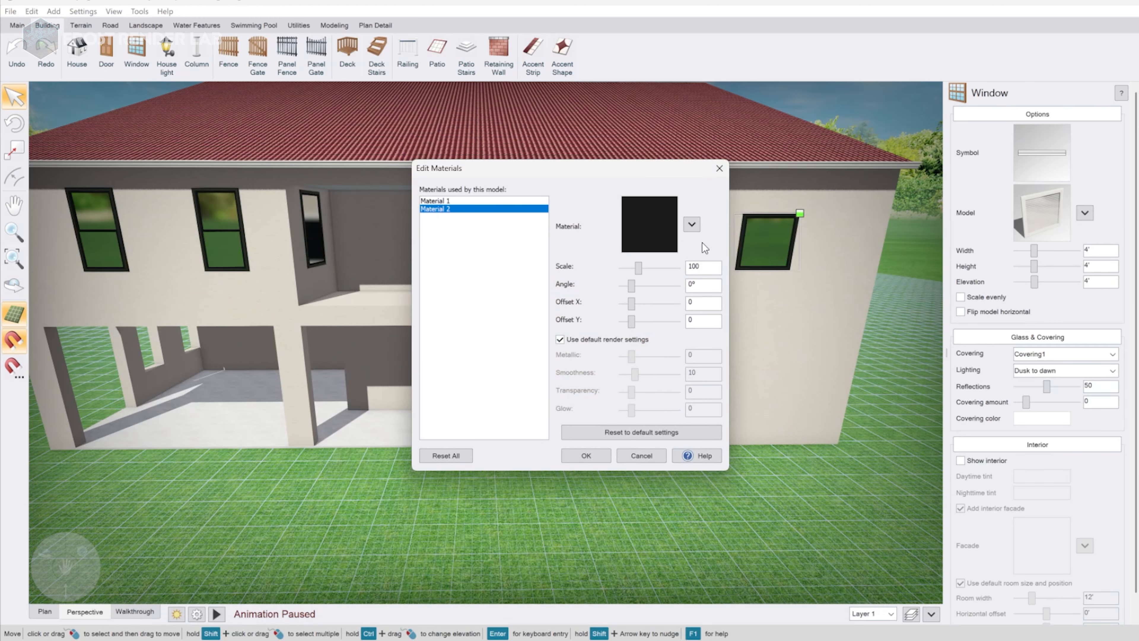
{"action": "left_click", "coordinate": [586, 455]}
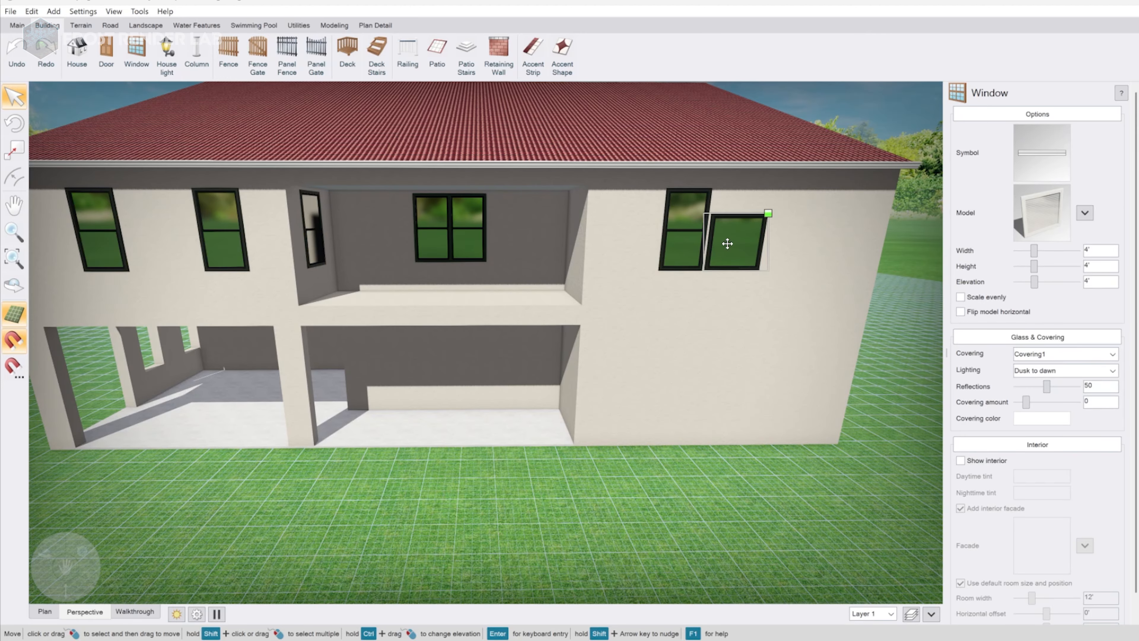
Move the single-pane window beside the double-hung window and set its height to 5'-8"
{"action": "left_click", "coordinate": [682, 233]}
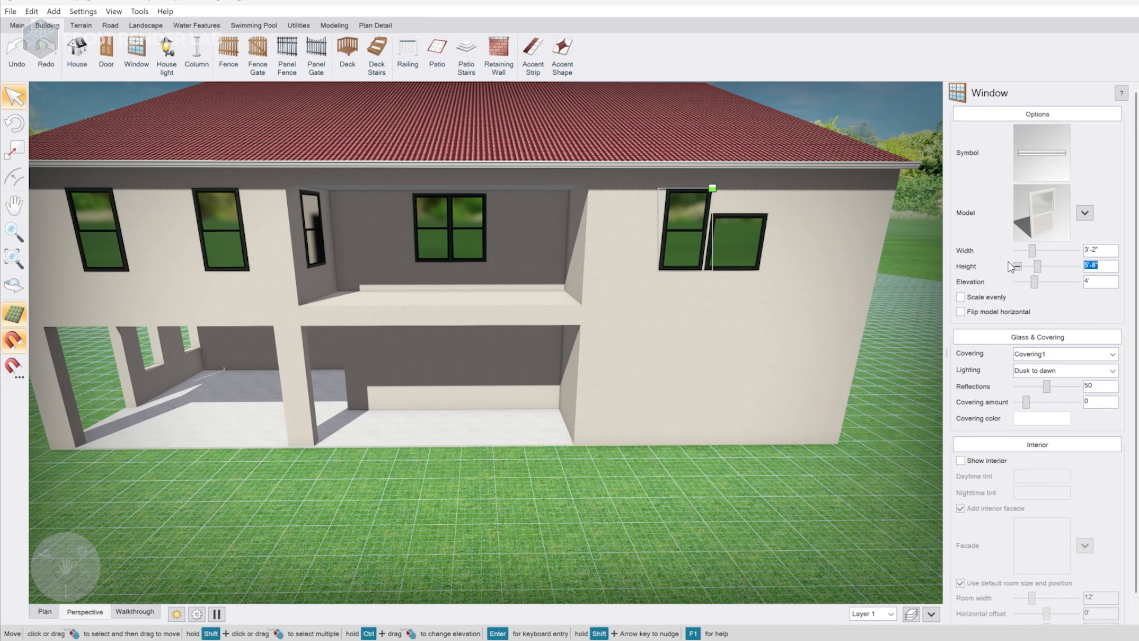
{"action": "left_click", "coordinate": [732, 245]}
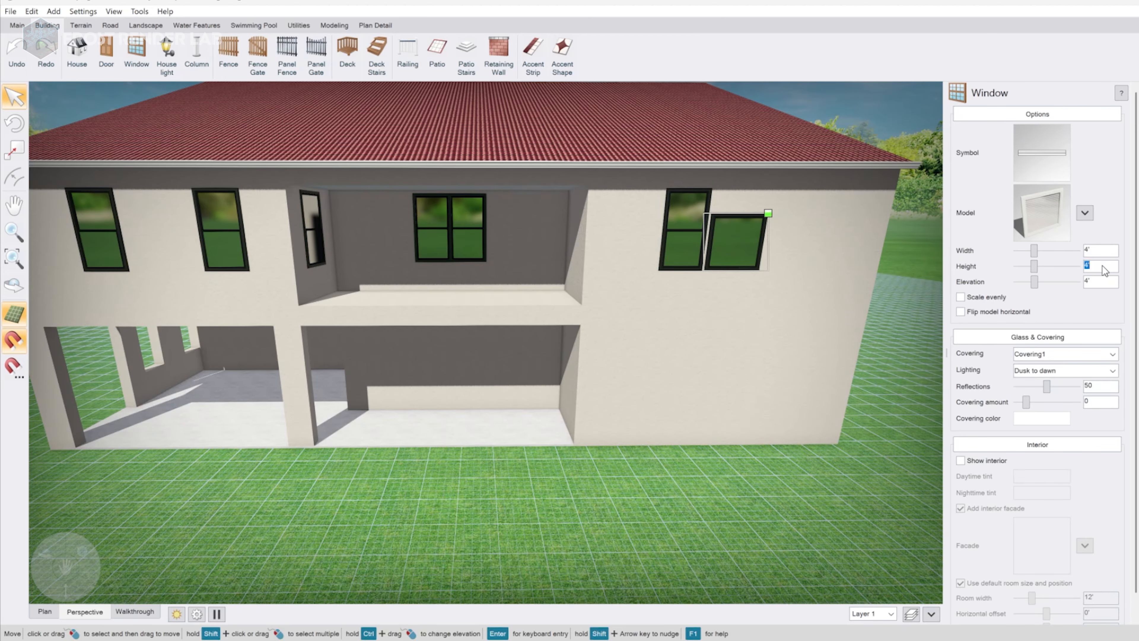
{"action": "key", "text": "Tab"}
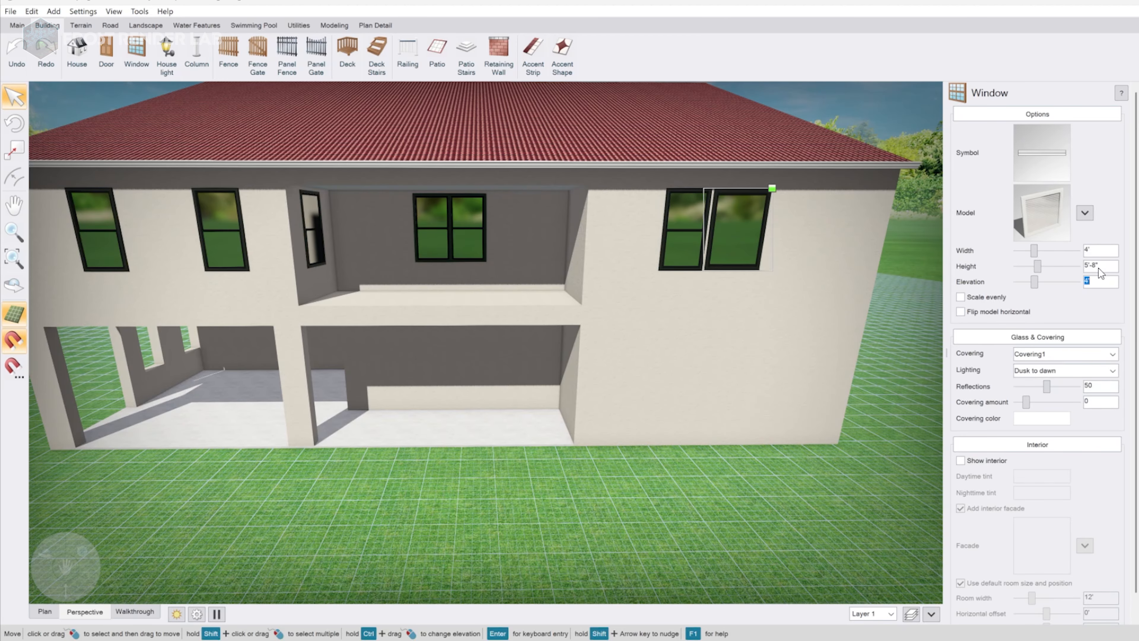
Fit the double-hung window tight against the single-pane window and place a copy of it on the other side
{"action": "middle_click_drag", "start_coordinate": [668, 313], "coordinate": [682, 300]}
{"action": "scroll", "coordinate": [701, 258], "scroll_direction": "up", "scroll_amount": 5}
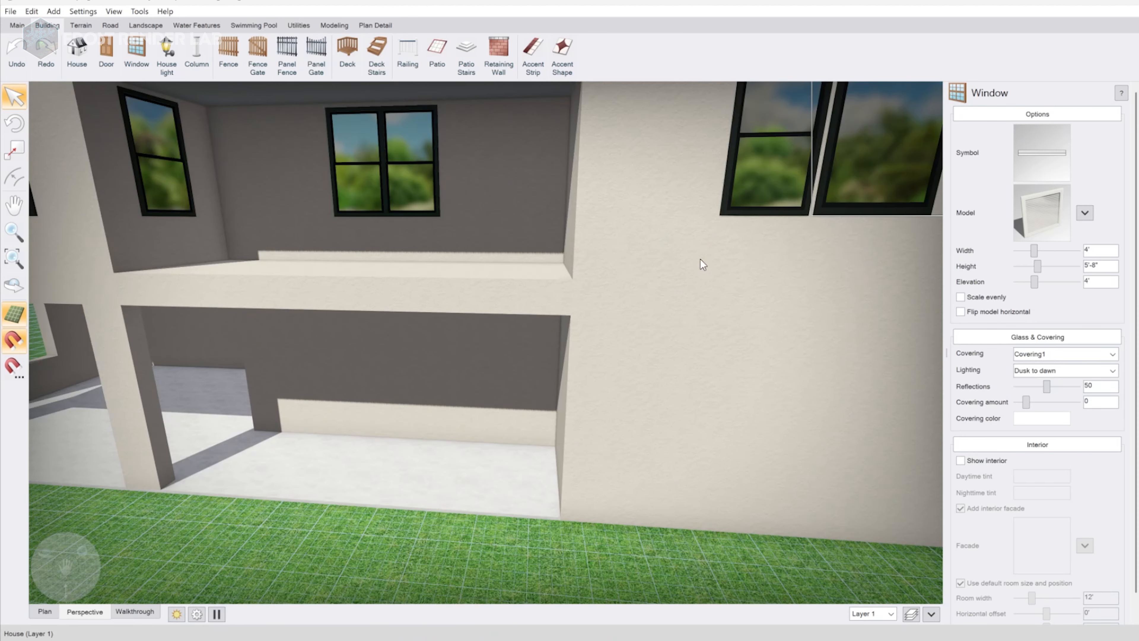
{"action": "middle_click_drag", "start_coordinate": [818, 238], "coordinate": [680, 434]}
{"action": "scroll", "coordinate": [740, 362], "scroll_direction": "down", "scroll_amount": 5}
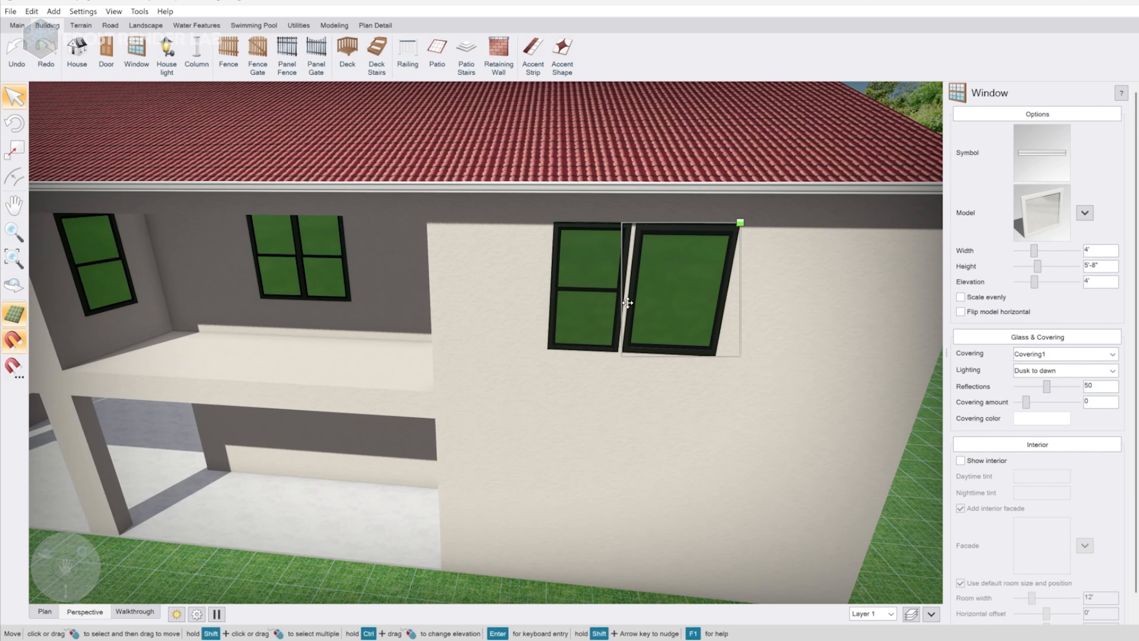
{"action": "left_click", "coordinate": [609, 294]}
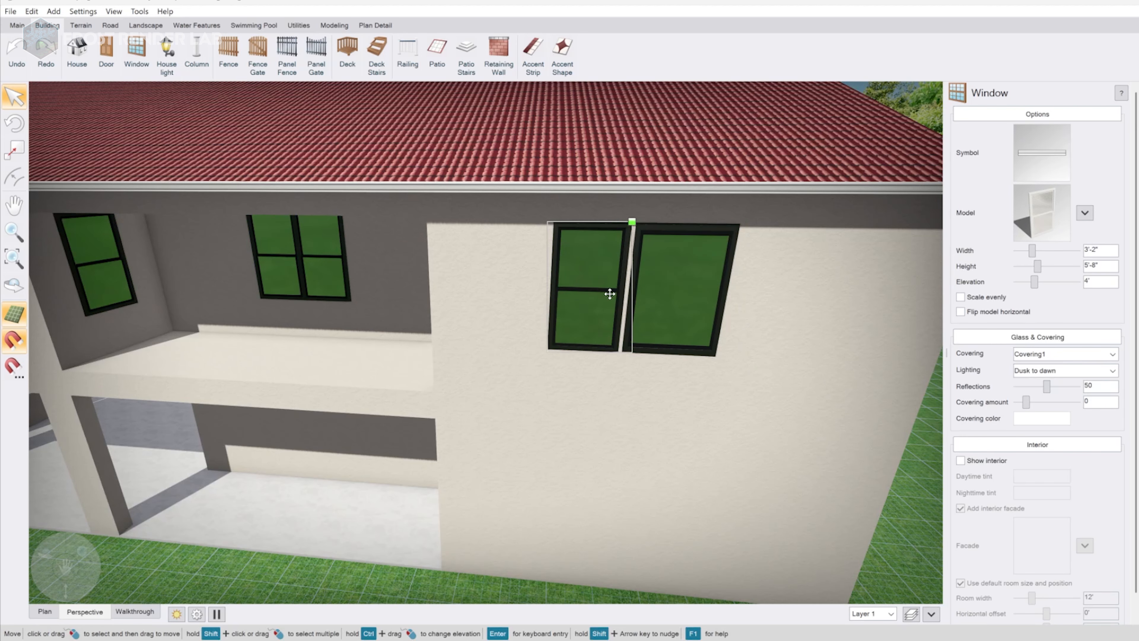
{"action": "left_click_drag", "start_coordinate": [609, 293], "coordinate": [758, 295]}
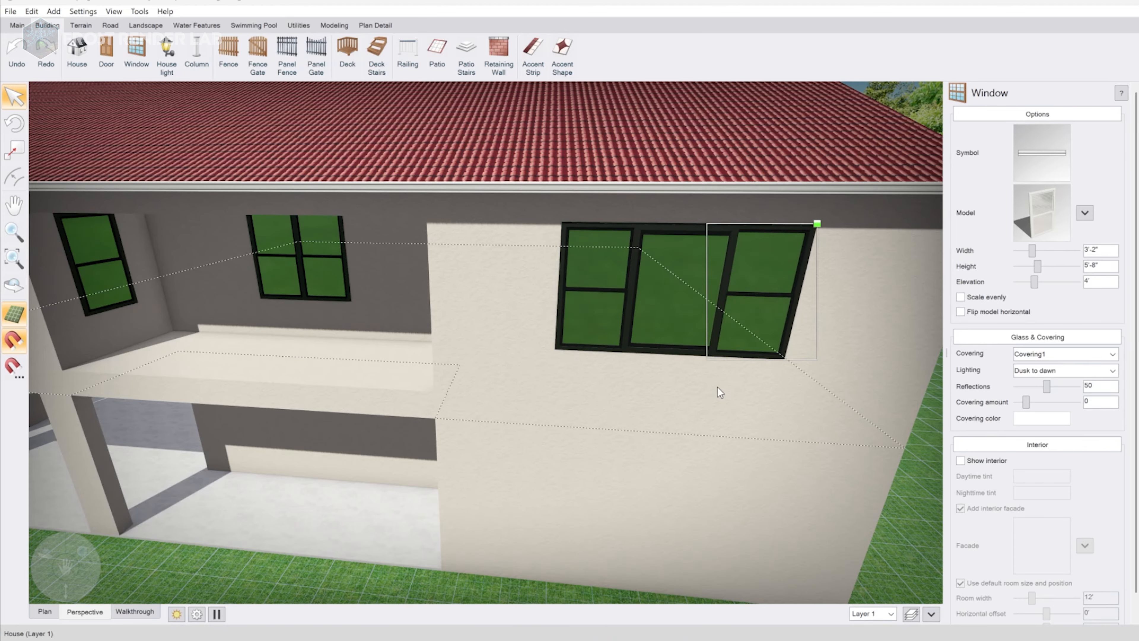
Duplicate the three-window group and lower the copy to the ground floor at a -6'-10" elevation
{"action": "middle_click_drag", "start_coordinate": [717, 387], "coordinate": [679, 339]}
{"action": "scroll", "coordinate": [721, 353], "scroll_direction": "down", "scroll_amount": 3}
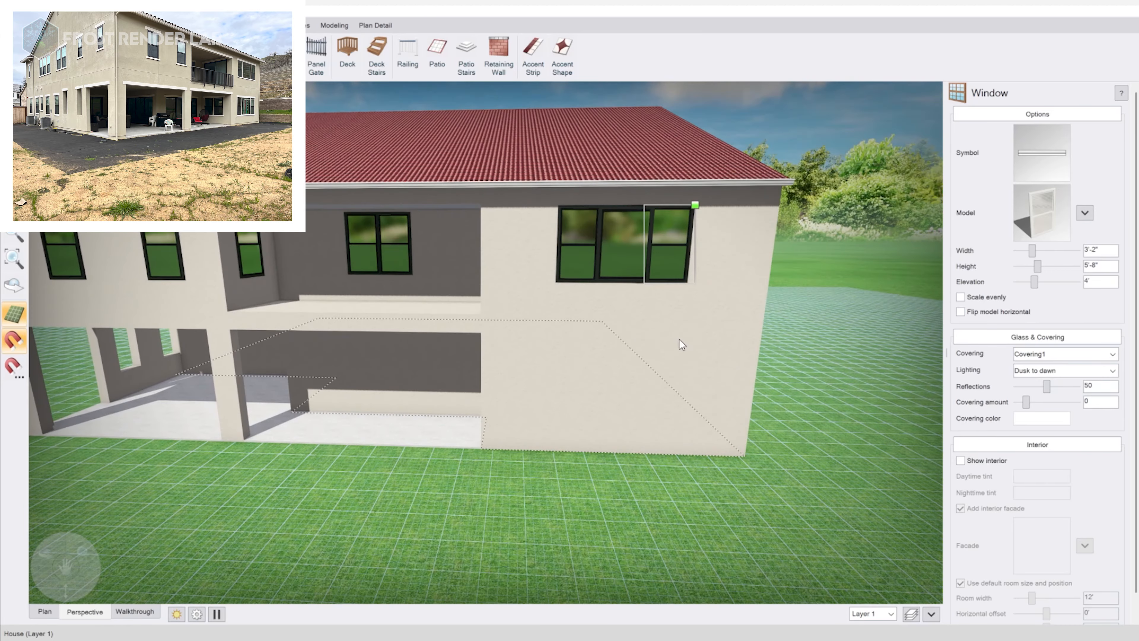
{"action": "left_click", "coordinate": [587, 258]}
{"action": "left_click", "coordinate": [674, 254], "text": "shift"}
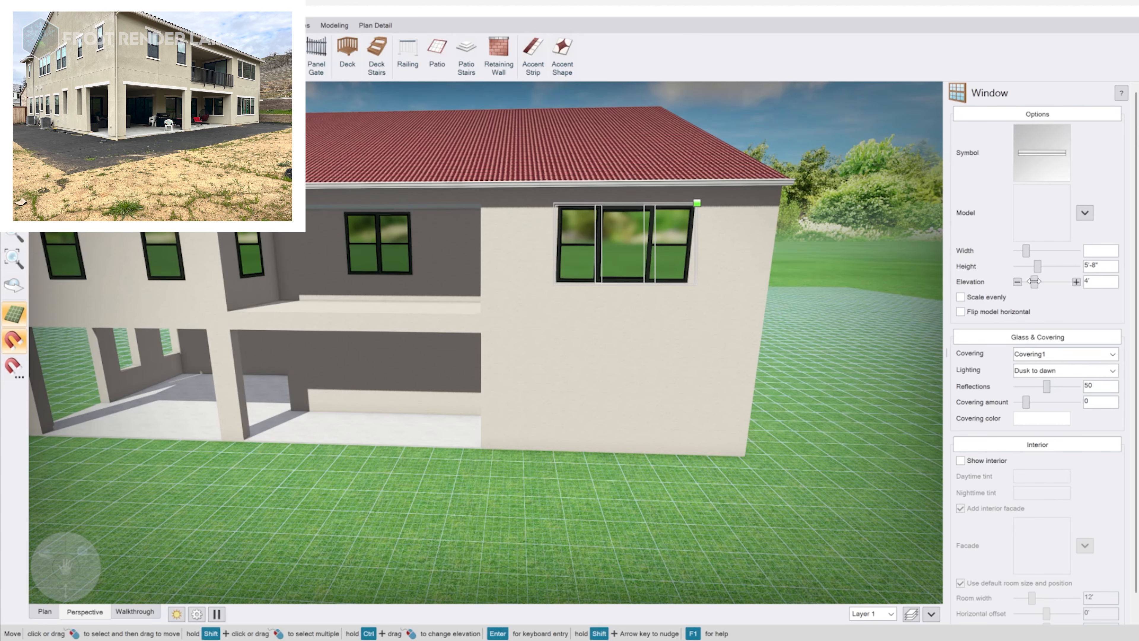
{"action": "left_click_drag", "start_coordinate": [1038, 282], "coordinate": [1018, 283]}
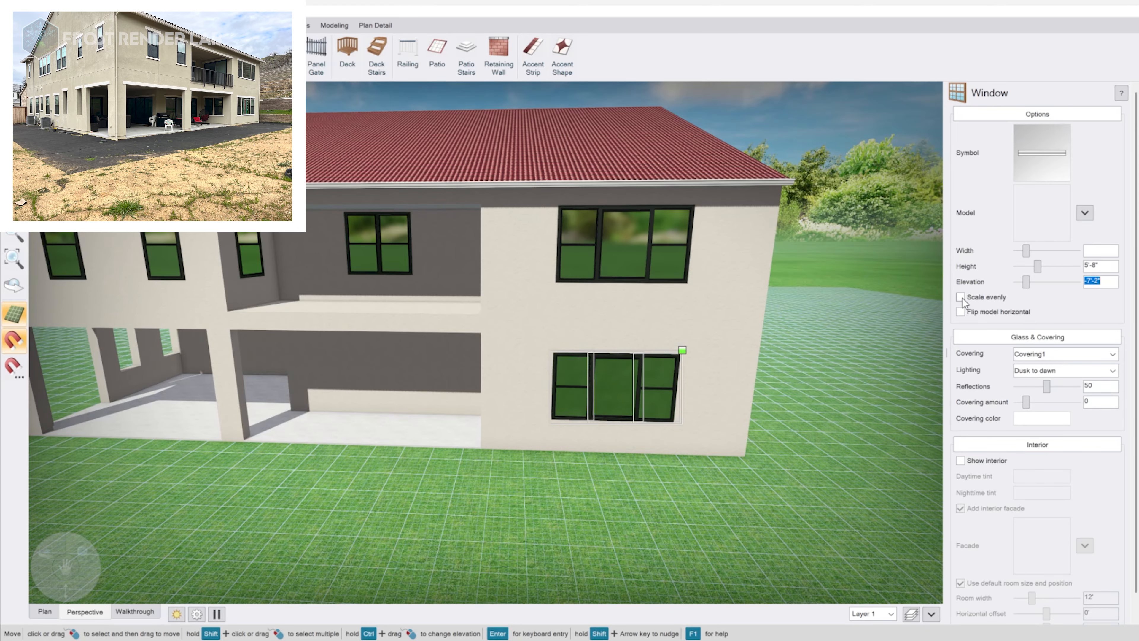
{"action": "left_click", "coordinate": [1075, 282]}
{"action": "left_click", "coordinate": [1075, 282]}
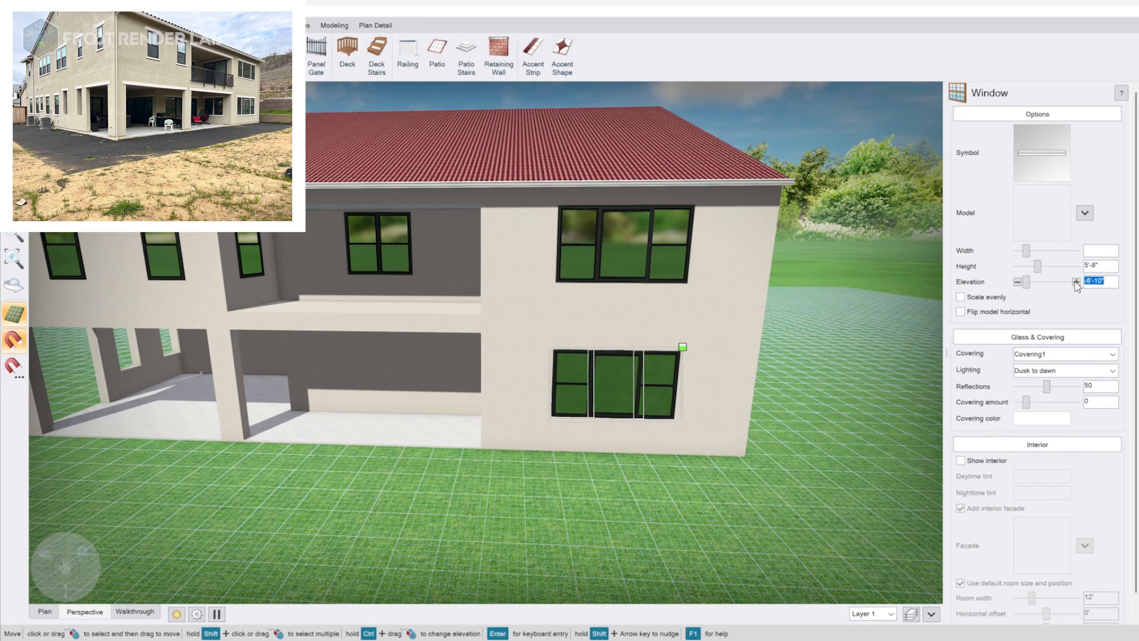
Set the ground-floor three-window group's elevation to -6'-9" and nudge the balcony's window pair slightly along its wall
{"action": "left_click", "coordinate": [1076, 282]}
{"action": "middle_click_drag", "start_coordinate": [513, 345], "coordinate": [566, 332]}
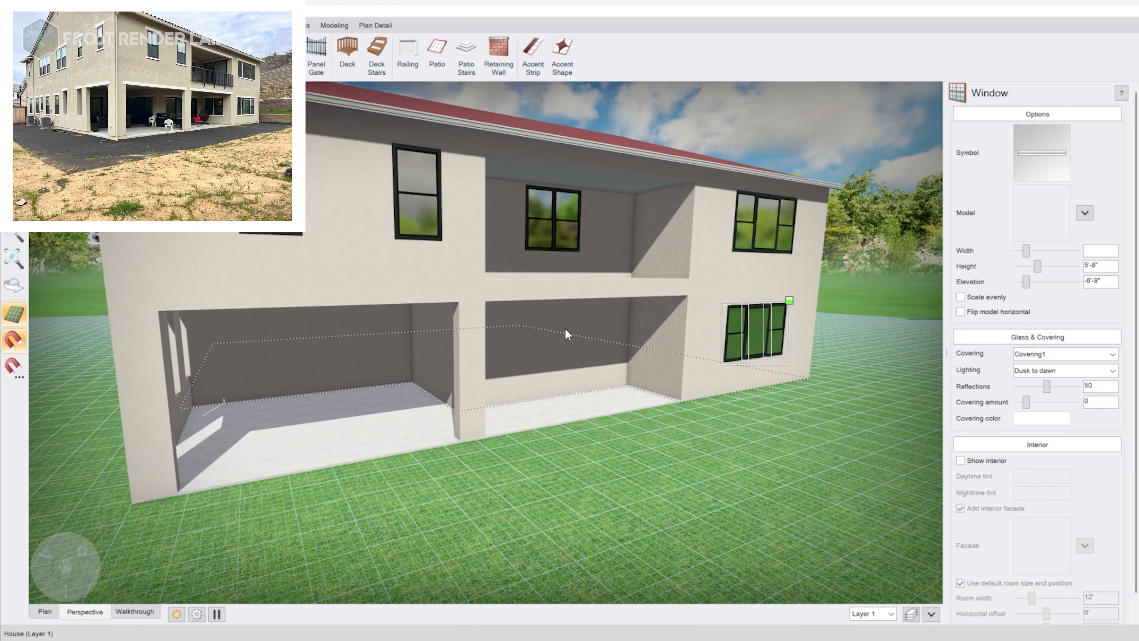
{"action": "left_click", "coordinate": [544, 236]}
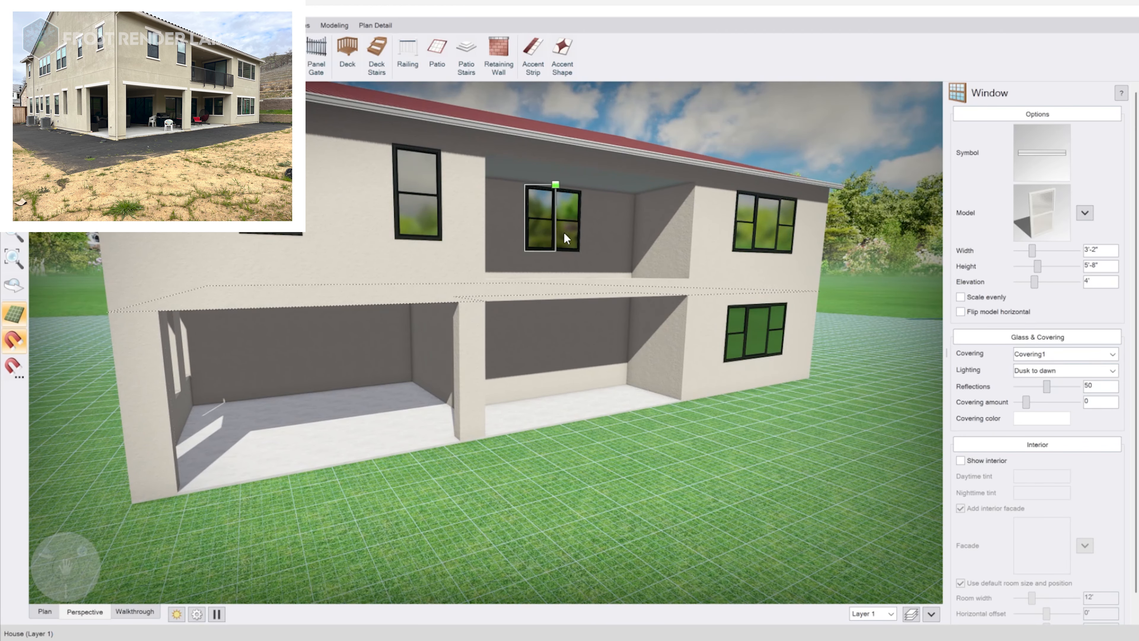
{"action": "left_click", "coordinate": [568, 234]}
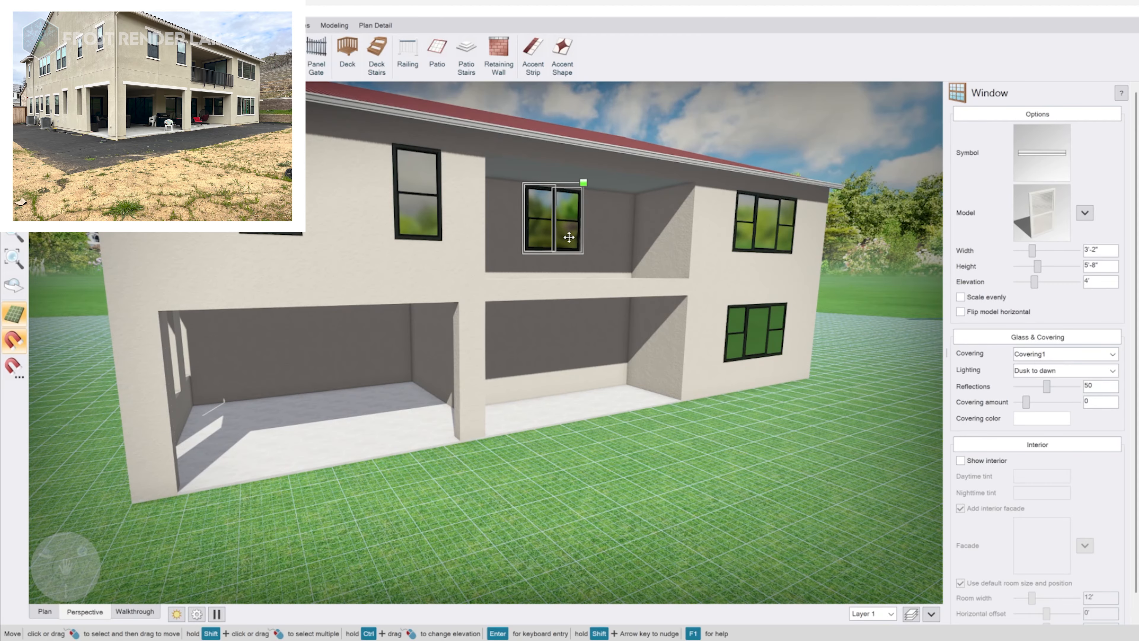
{"action": "key", "text": "shift+Right"}
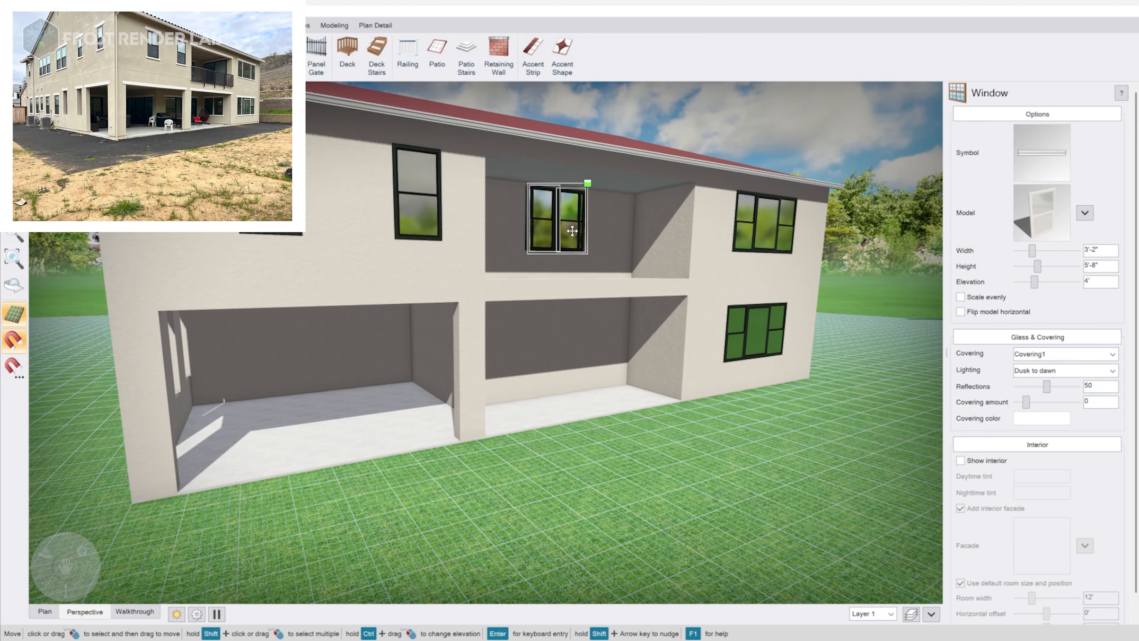
Duplicate the balcony's window pair and lower the copy to the ground-floor patio wall at a -7'-10" elevation
{"action": "left_click", "coordinate": [573, 229]}
{"action": "left_click", "coordinate": [544, 219]}
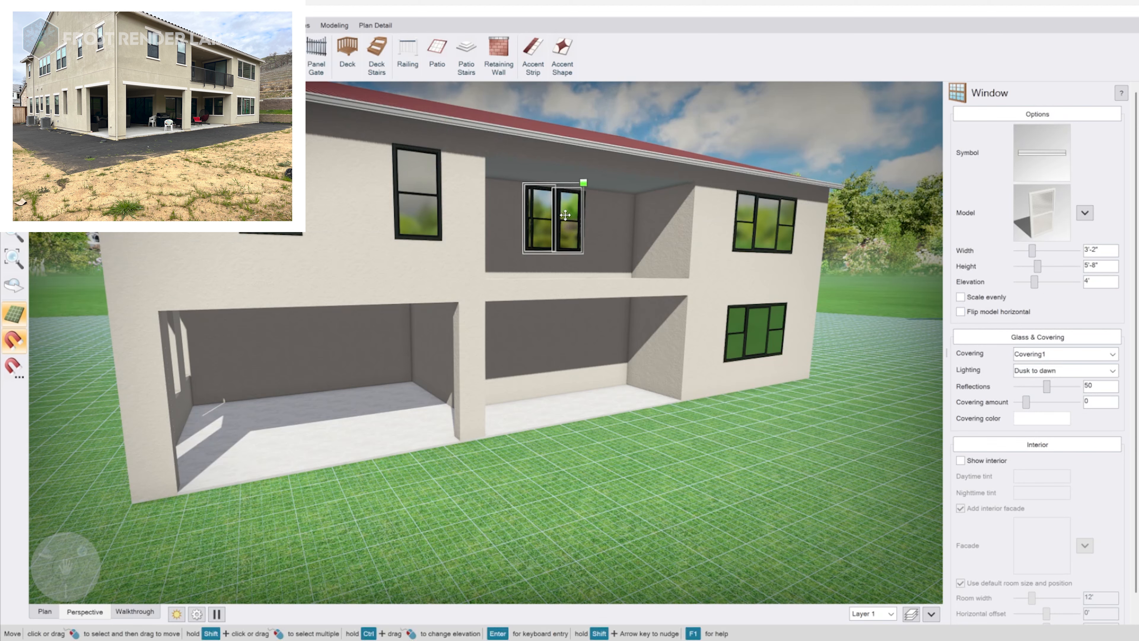
{"action": "left_click_drag", "start_coordinate": [1036, 280], "coordinate": [1004, 281]}
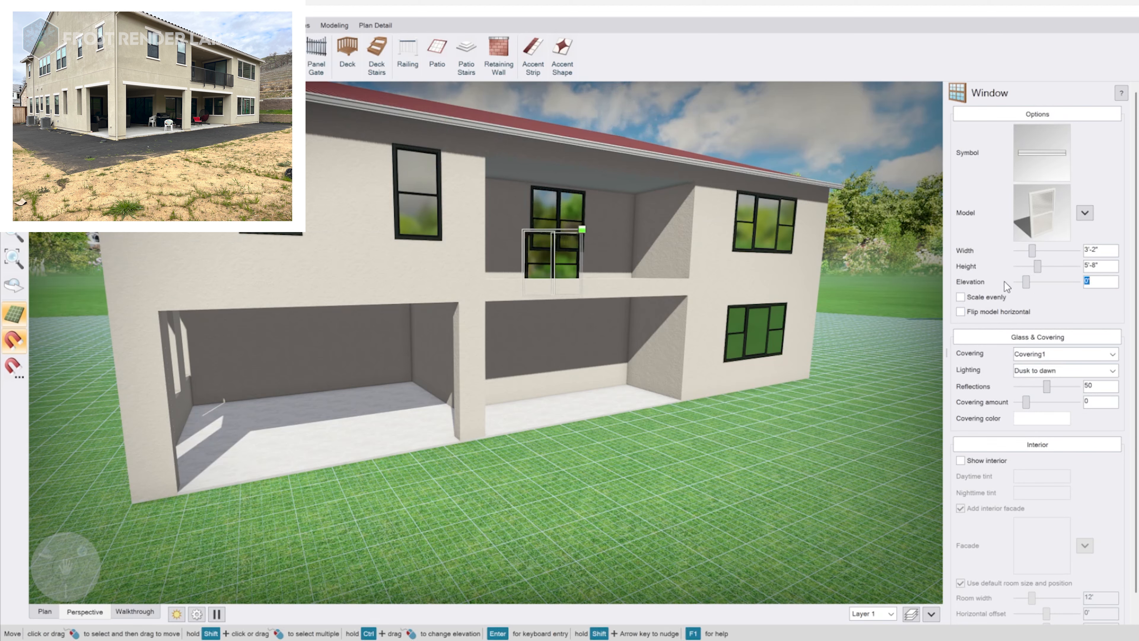
{"action": "left_click", "coordinate": [1017, 283]}
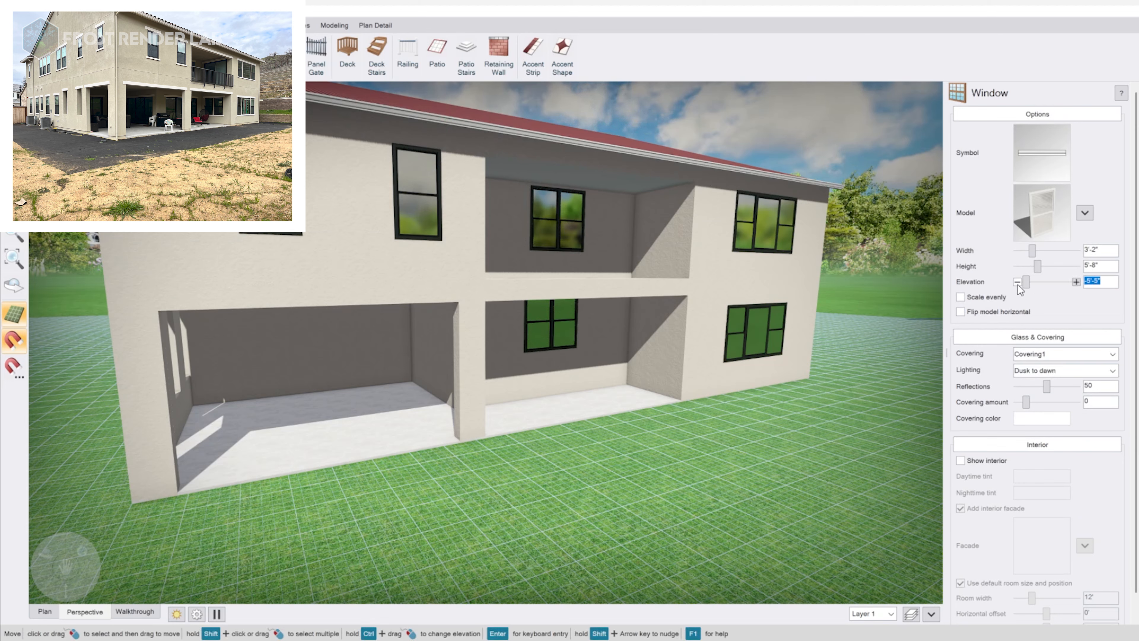
Move the lowered window pair from the smaller patio bay's back wall onto its side wall
{"action": "left_click", "coordinate": [578, 348]}
{"action": "left_click", "coordinate": [542, 350]}
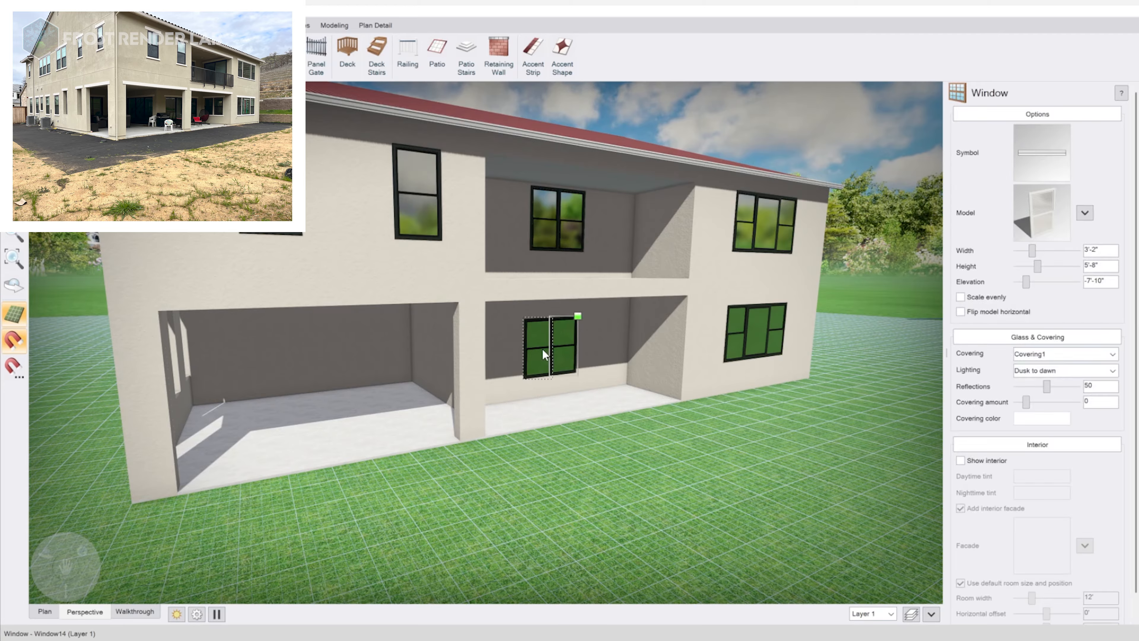
{"action": "left_click_drag", "start_coordinate": [541, 348], "coordinate": [641, 346]}
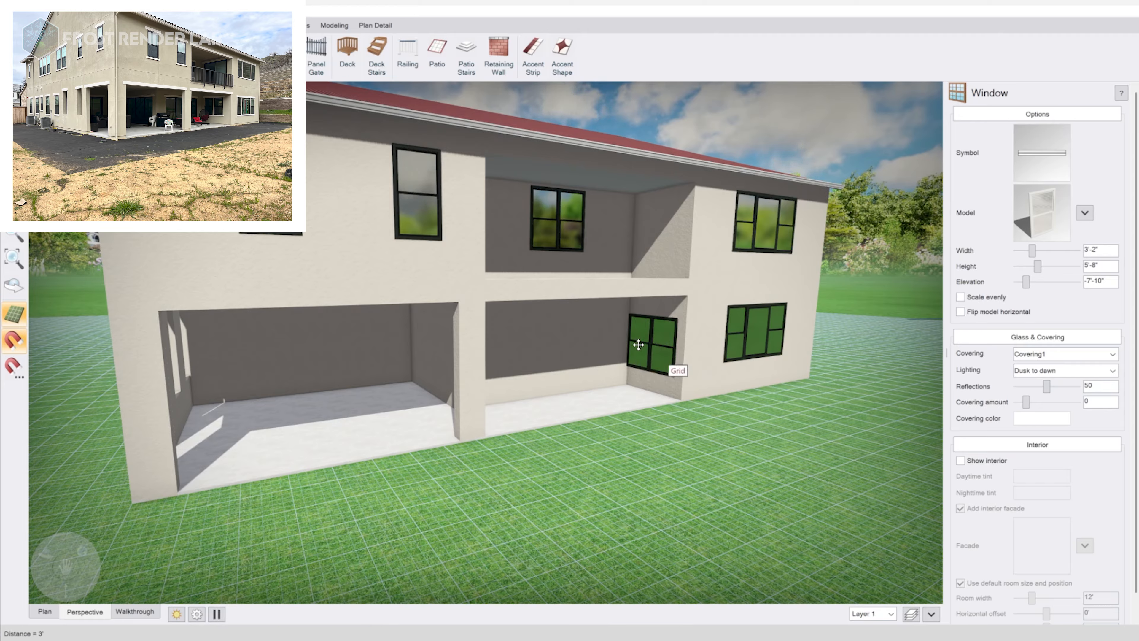
Set the width of both patio side-wall windows to 2'-6" and move them together to close the gap
{"action": "left_click", "coordinate": [1019, 254]}
{"action": "left_click", "coordinate": [1020, 253]}
{"action": "left_click", "coordinate": [1020, 253]}
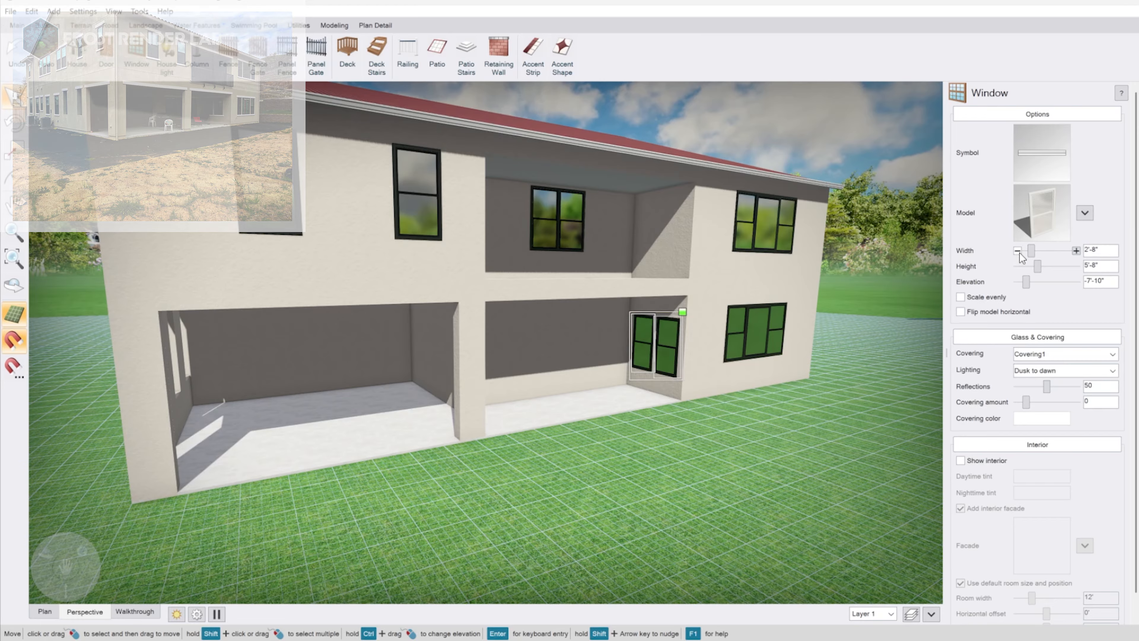
{"action": "left_click", "coordinate": [1021, 253]}
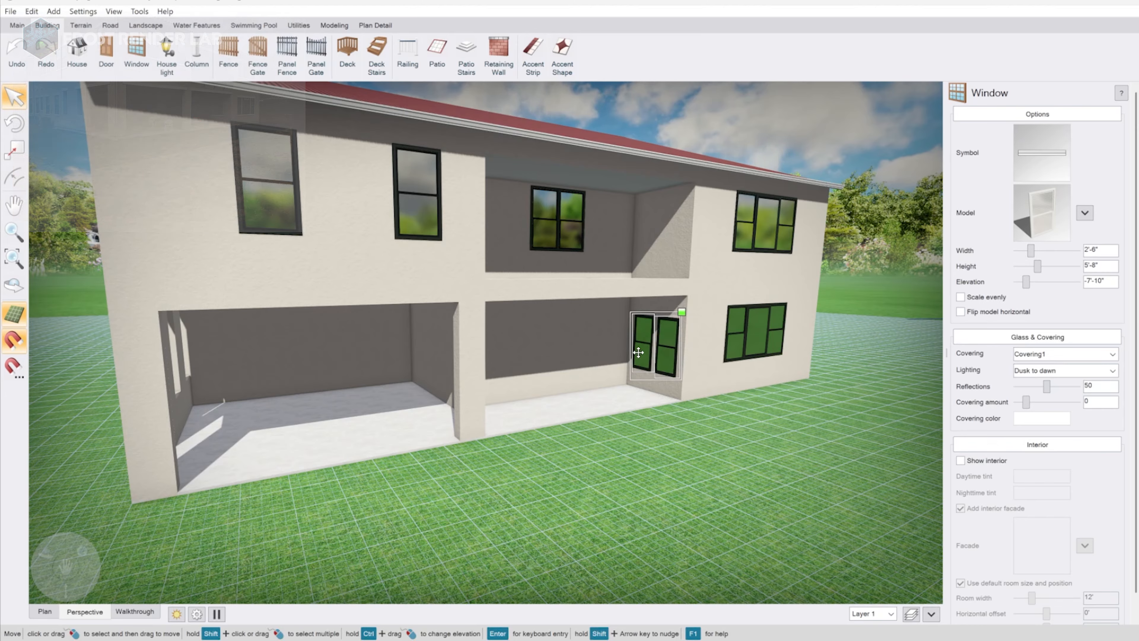
{"action": "mouse_move", "coordinate": [646, 350]}
{"action": "left_mouse_down"}
{"action": "mouse_move", "coordinate": [658, 335]}
{"action": "mouse_move", "coordinate": [652, 366]}
{"action": "left_mouse_up"}
Start adding a door to the house and choose the Patio Door41 model from the Patio doors
{"action": "middle_click_drag", "start_coordinate": [652, 366], "coordinate": [621, 386]}
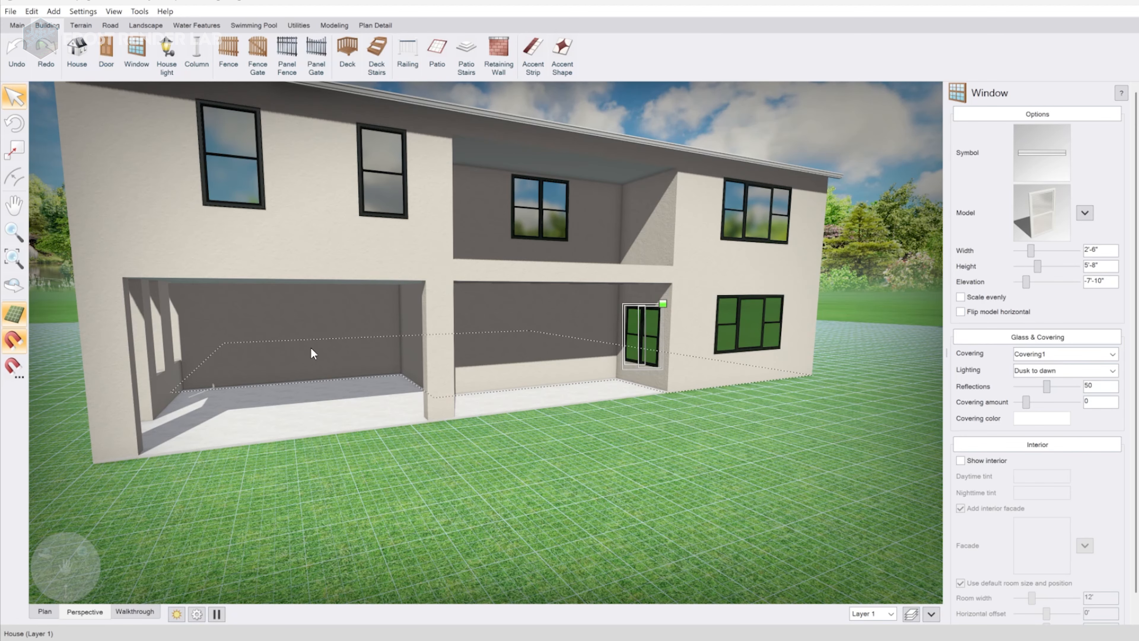
{"action": "left_click", "coordinate": [108, 50]}
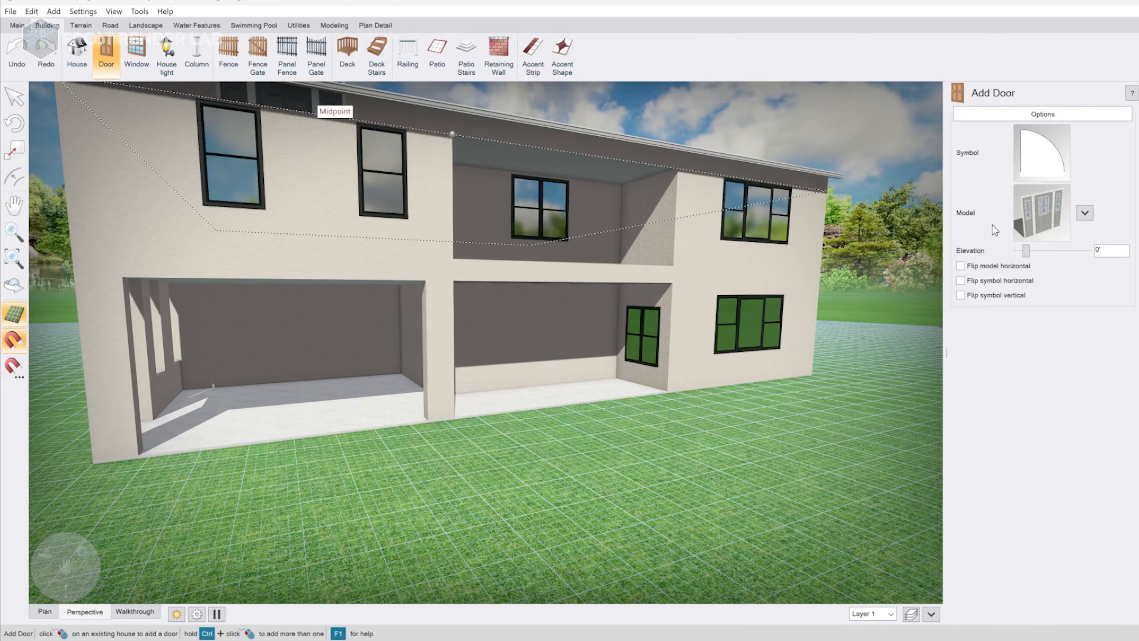
{"action": "left_click", "coordinate": [1022, 228]}
{"action": "left_click", "coordinate": [167, 267]}
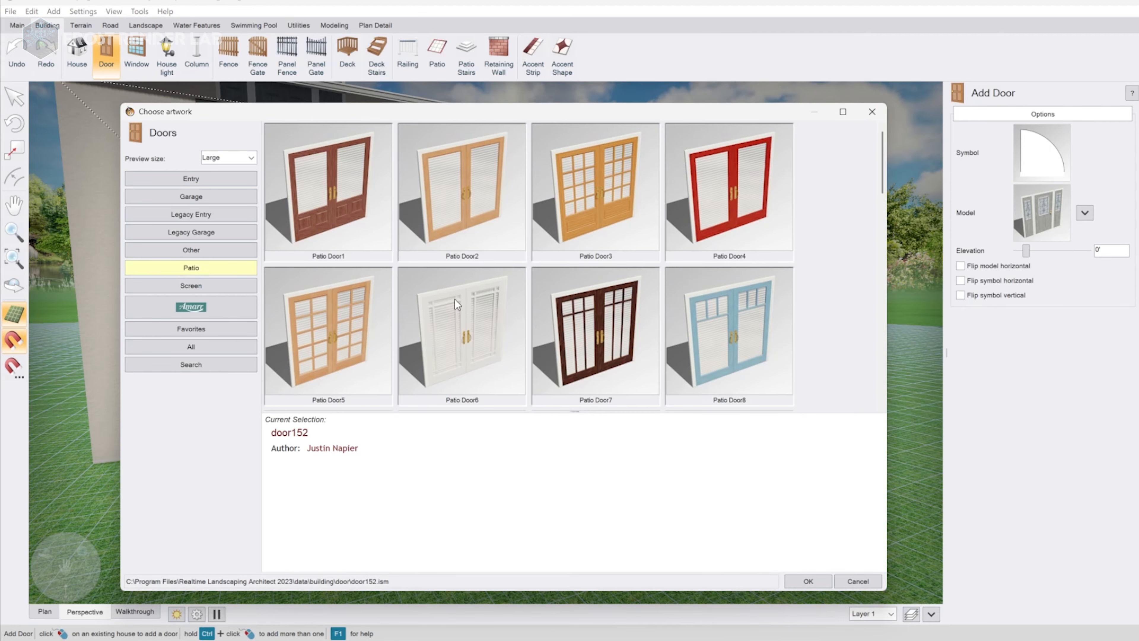
{"action": "scroll", "coordinate": [457, 303], "scroll_direction": "down", "scroll_amount": 3}
{"action": "scroll", "coordinate": [462, 309], "scroll_direction": "down", "scroll_amount": 2}
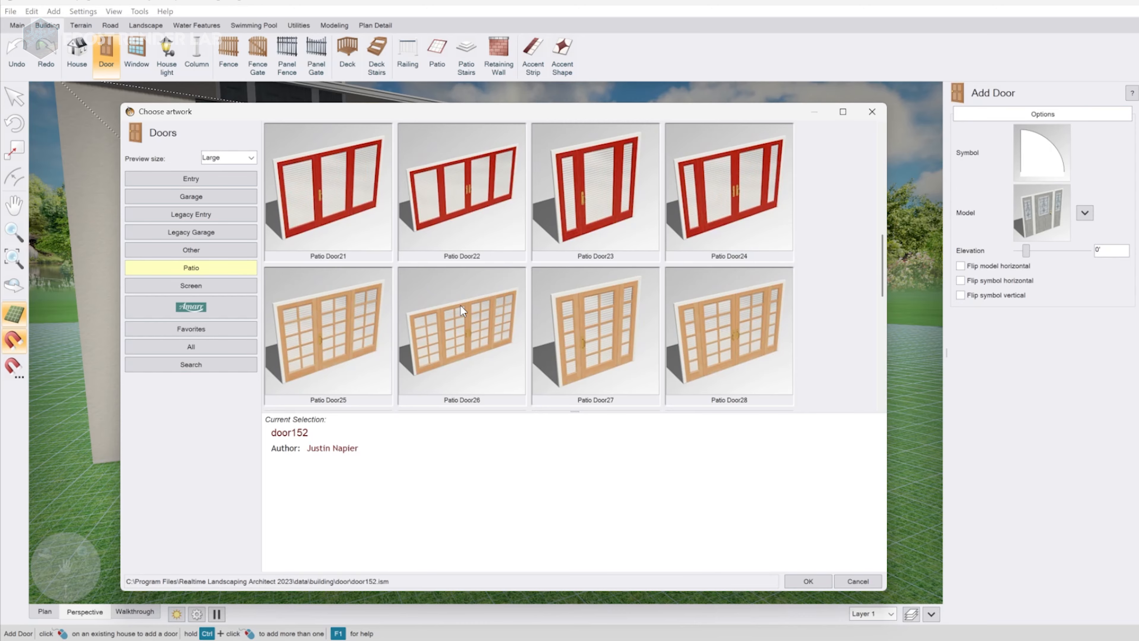
{"action": "scroll", "coordinate": [463, 310], "scroll_direction": "down", "scroll_amount": 2}
{"action": "scroll", "coordinate": [462, 310], "scroll_direction": "down", "scroll_amount": 1}
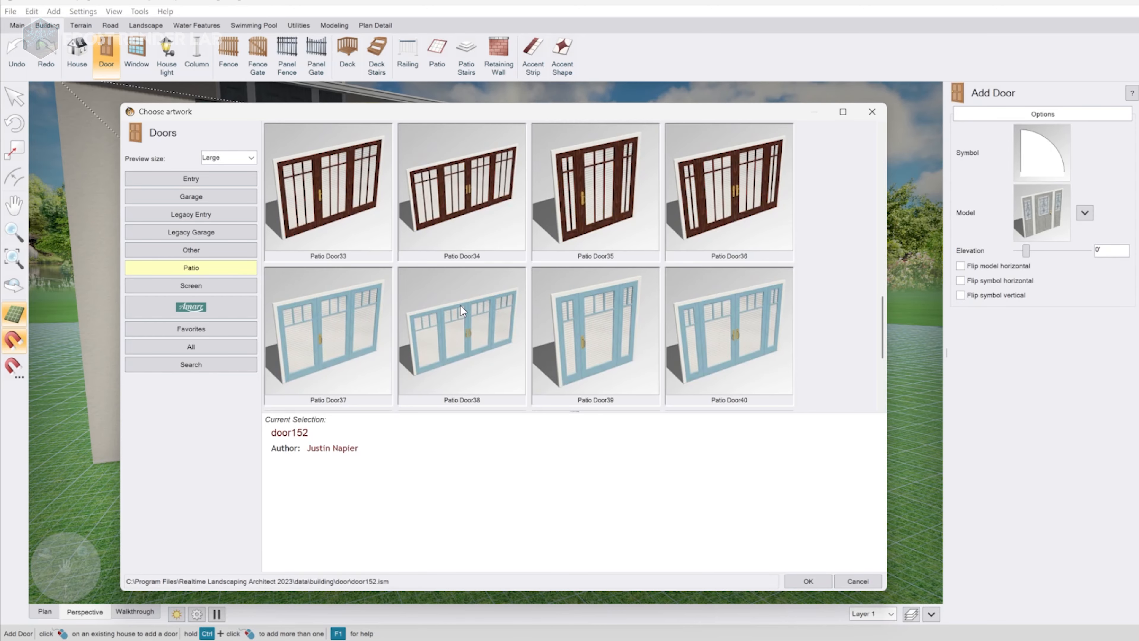
{"action": "scroll", "coordinate": [462, 310], "scroll_direction": "down", "scroll_amount": 2}
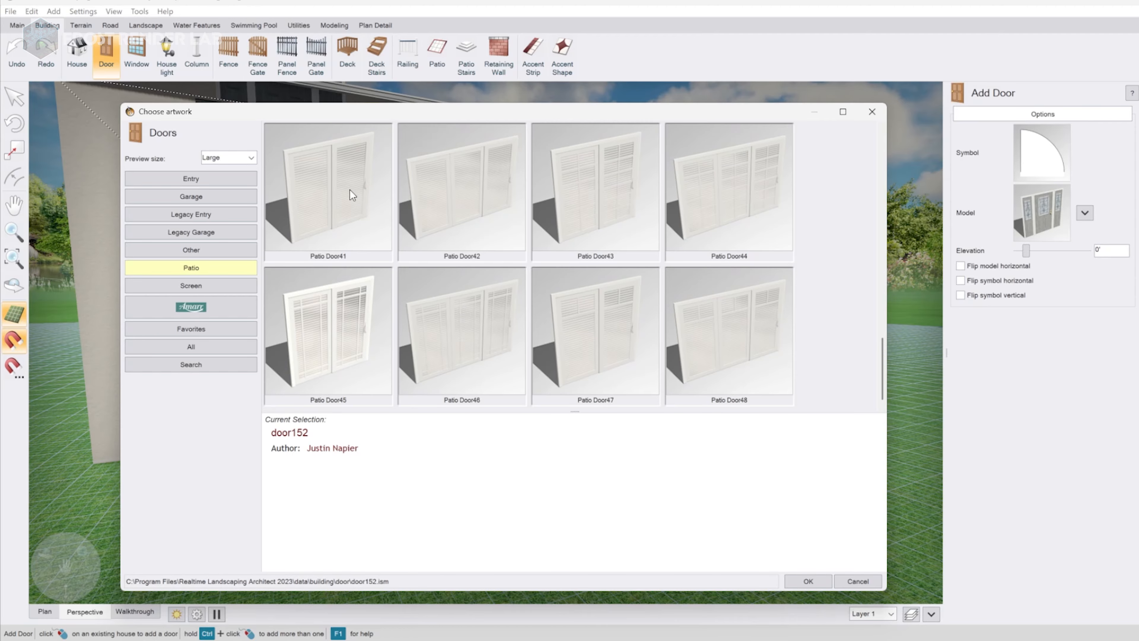
{"action": "left_click", "coordinate": [353, 195]}
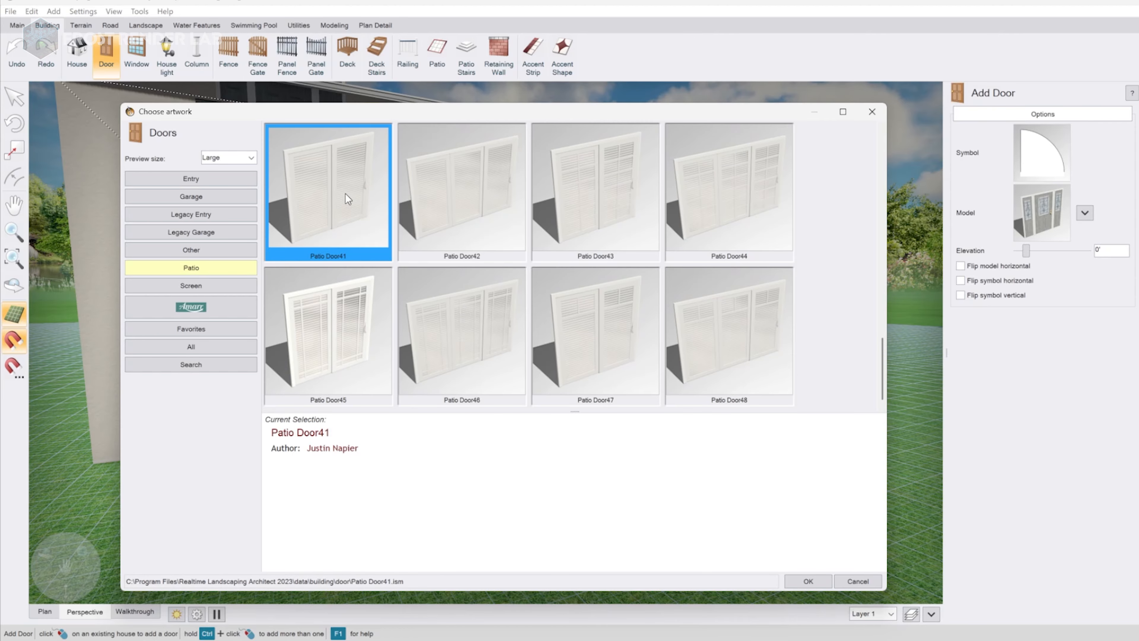
{"action": "double_click", "coordinate": [348, 198]}
Place the patio door on the larger patio bay's side wall near the corner and set its elevation to 7"
{"action": "right_click_drag", "start_coordinate": [362, 338], "coordinate": [377, 341]}
{"action": "left_click", "coordinate": [490, 361]}
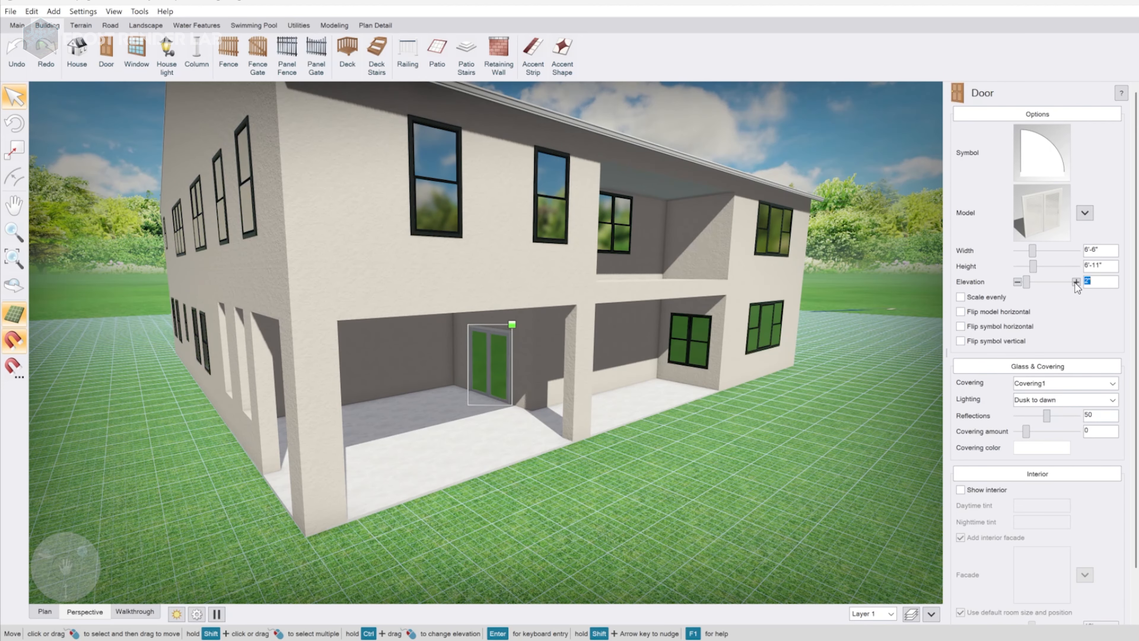
{"action": "left_click", "coordinate": [1075, 283]}
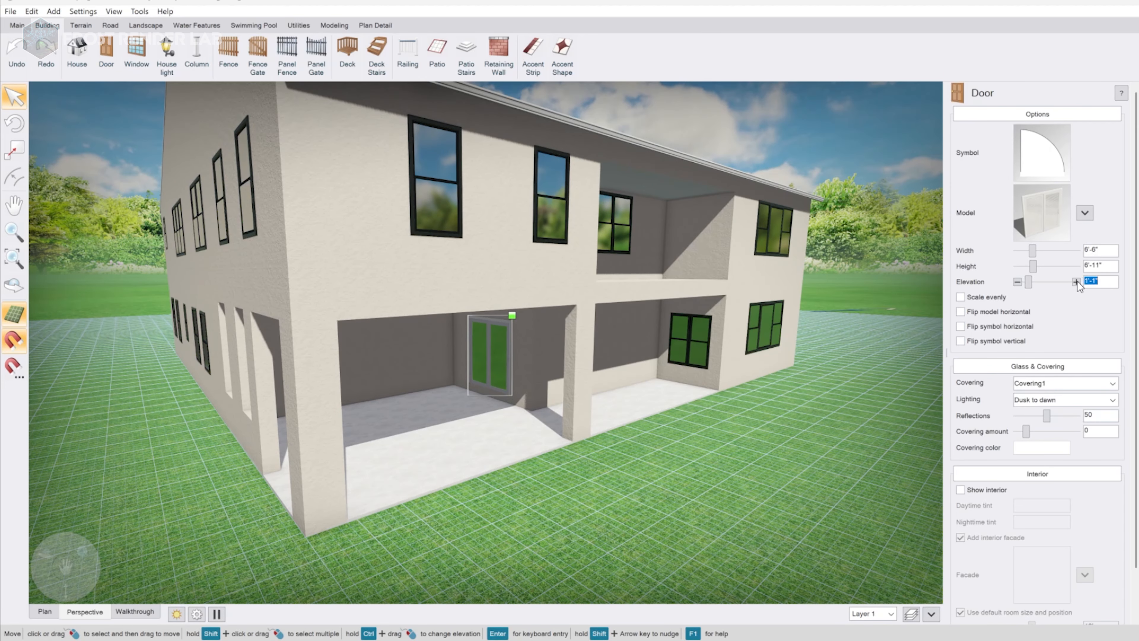
{"action": "left_click", "coordinate": [1018, 283]}
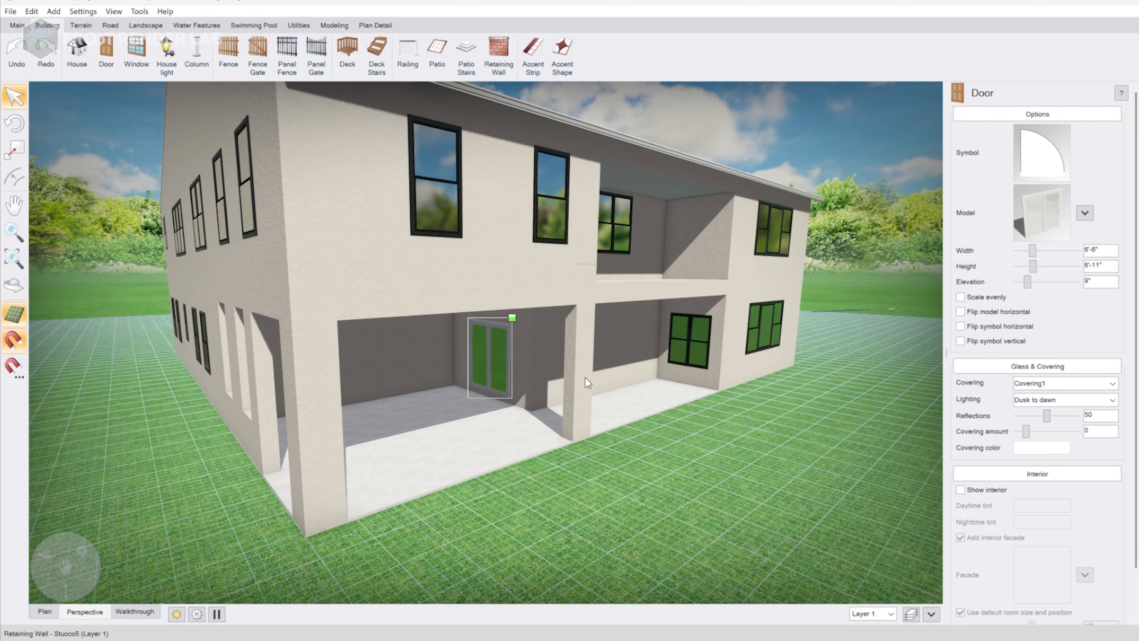
{"action": "scroll", "coordinate": [480, 402], "scroll_direction": "up", "scroll_amount": 4}
{"action": "mouse_move", "coordinate": [525, 494]}
{"action": "middle_mouse_down"}
{"action": "mouse_move", "coordinate": [524, 506]}
{"action": "mouse_move", "coordinate": [539, 501]}
{"action": "middle_mouse_up"}
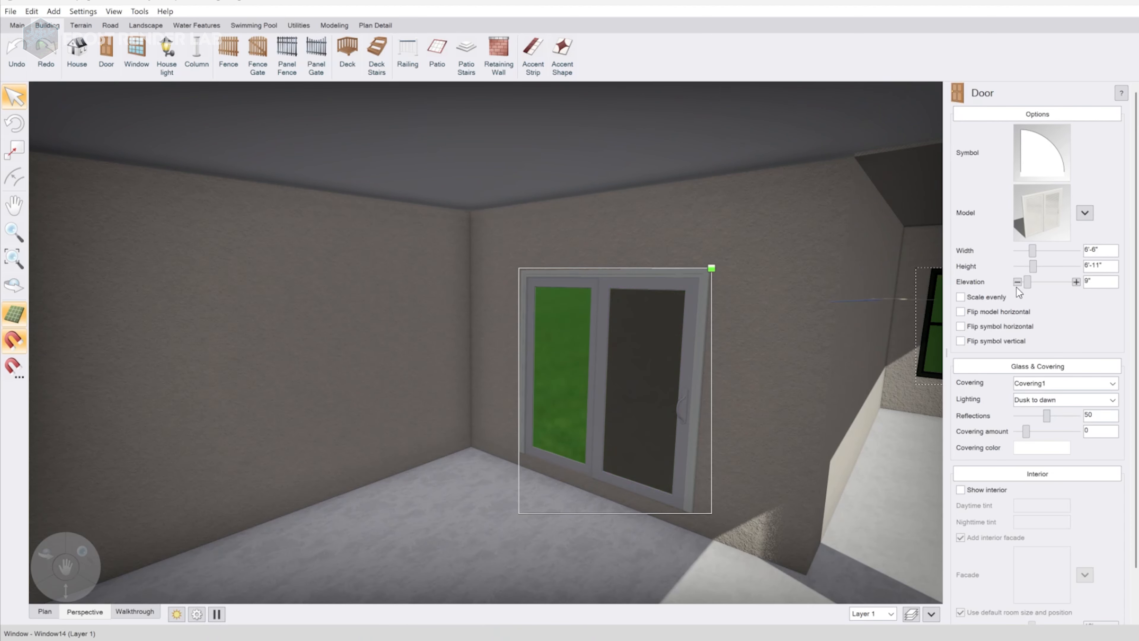
{"action": "left_click", "coordinate": [1017, 282]}
{"action": "left_click", "coordinate": [1017, 282]}
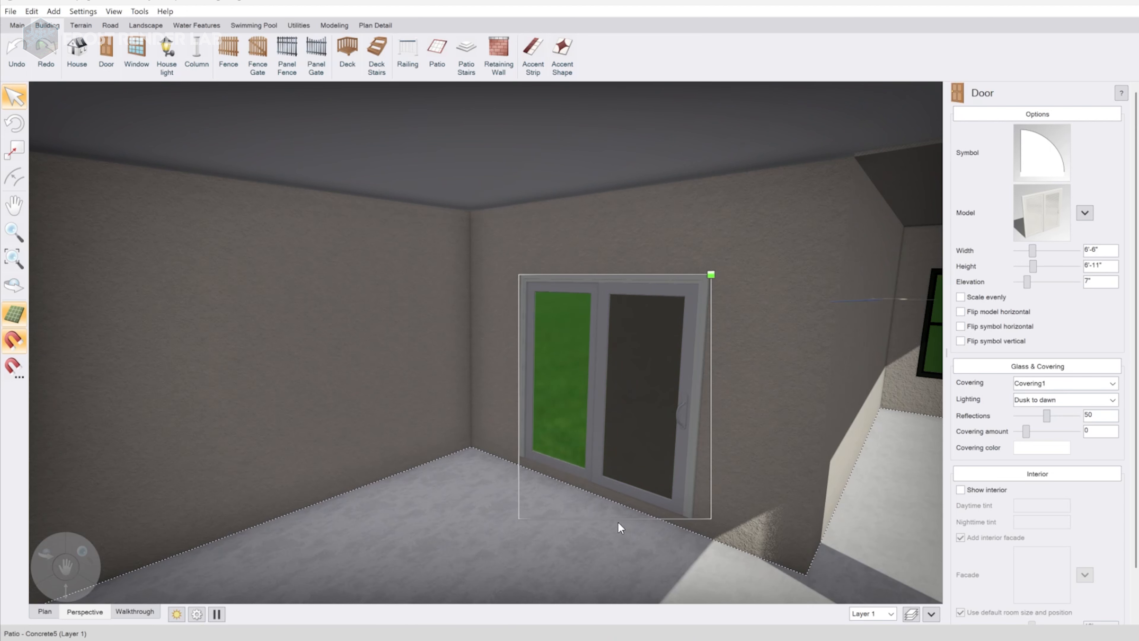
Open the patio door's materials for editing and set Material 1 to black
{"action": "middle_click_drag", "start_coordinate": [618, 526], "coordinate": [653, 501]}
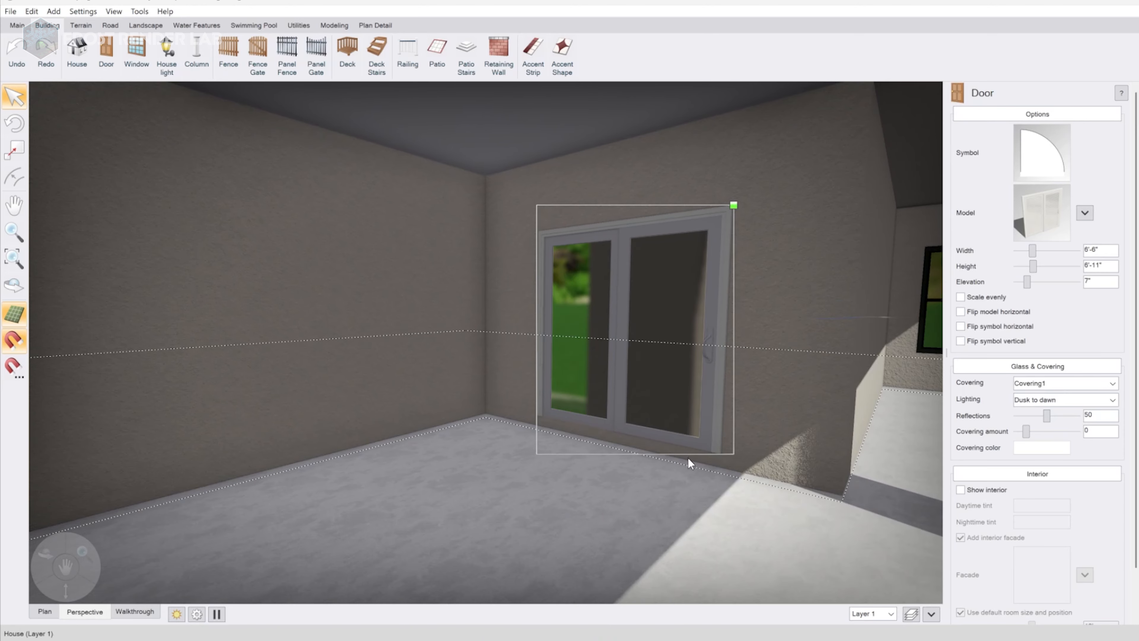
{"action": "middle_click_drag", "start_coordinate": [689, 460], "coordinate": [582, 428]}
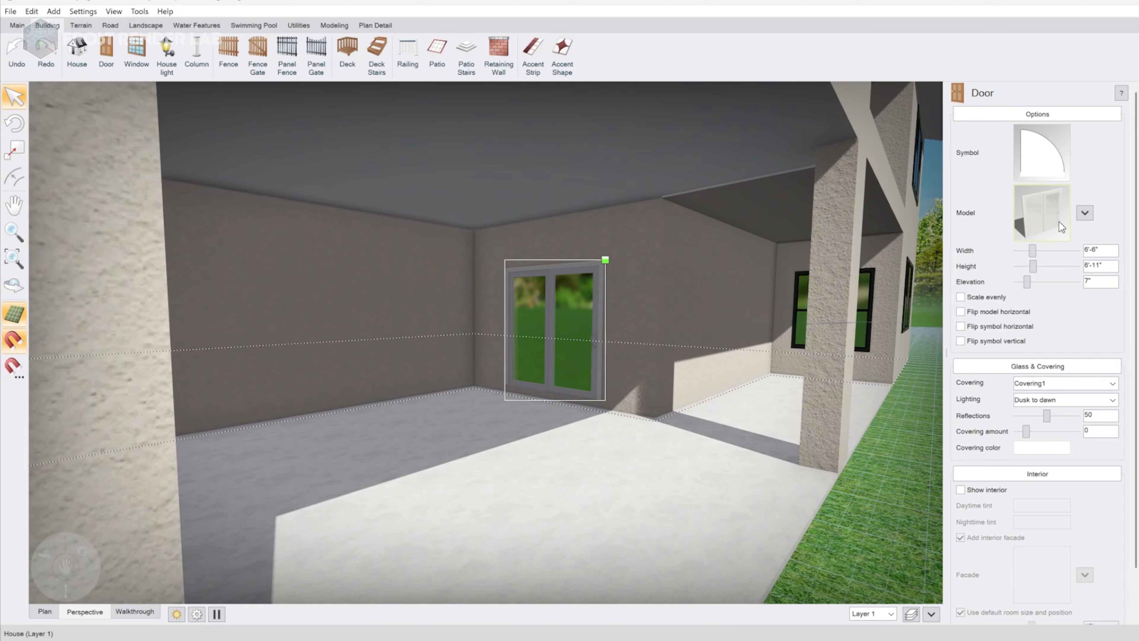
{"action": "left_click", "coordinate": [1089, 217]}
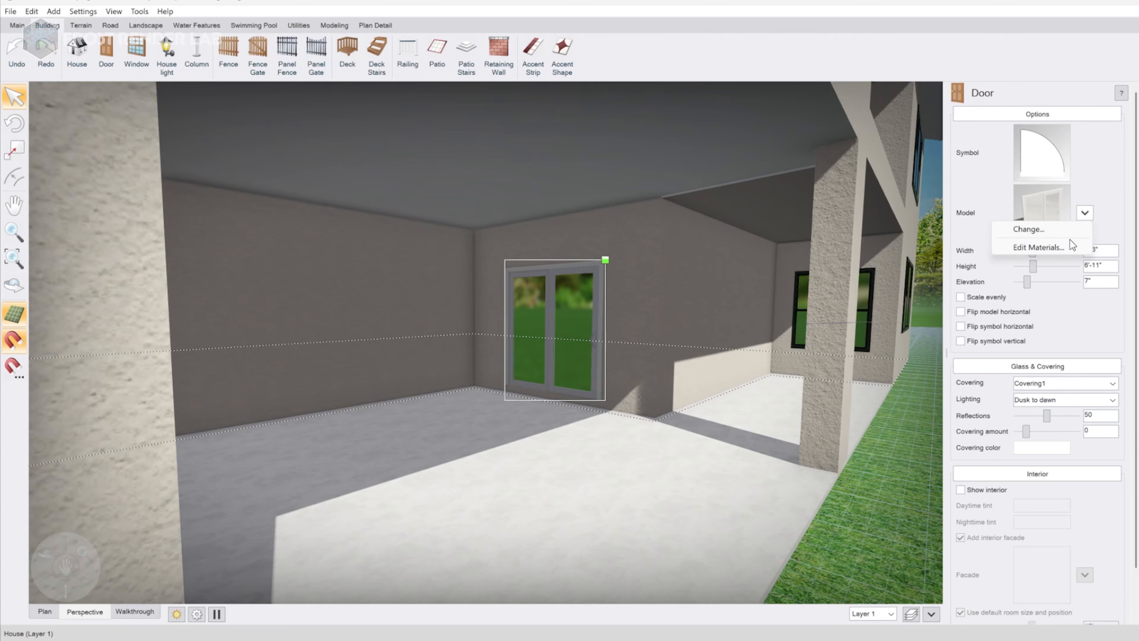
{"action": "left_click", "coordinate": [1069, 247]}
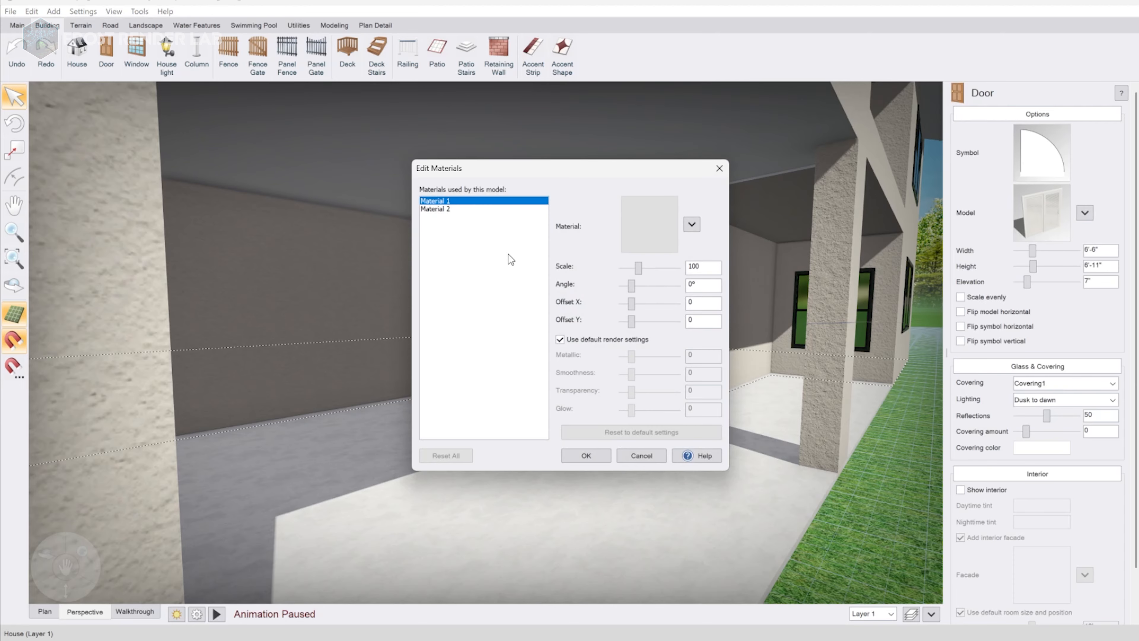
{"action": "left_click", "coordinate": [632, 214]}
{"action": "left_click", "coordinate": [507, 355]}
{"action": "left_click", "coordinate": [459, 403]}
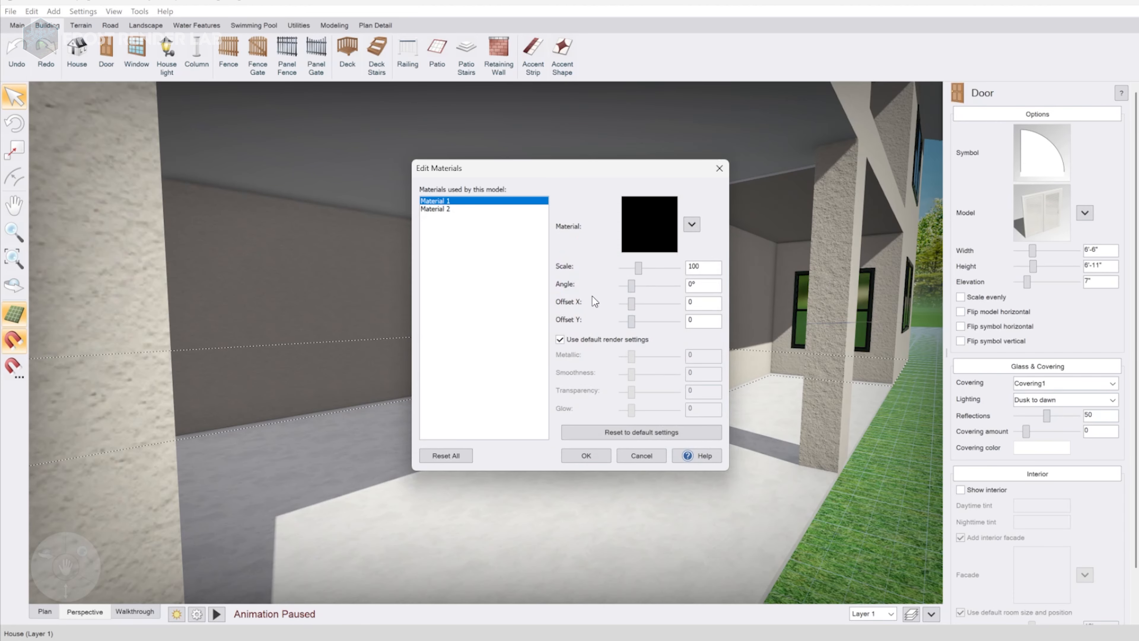
Set the patio door's Material 2 to Solid Black from the Solid Colors and apply the material changes
{"action": "left_click", "coordinate": [448, 209]}
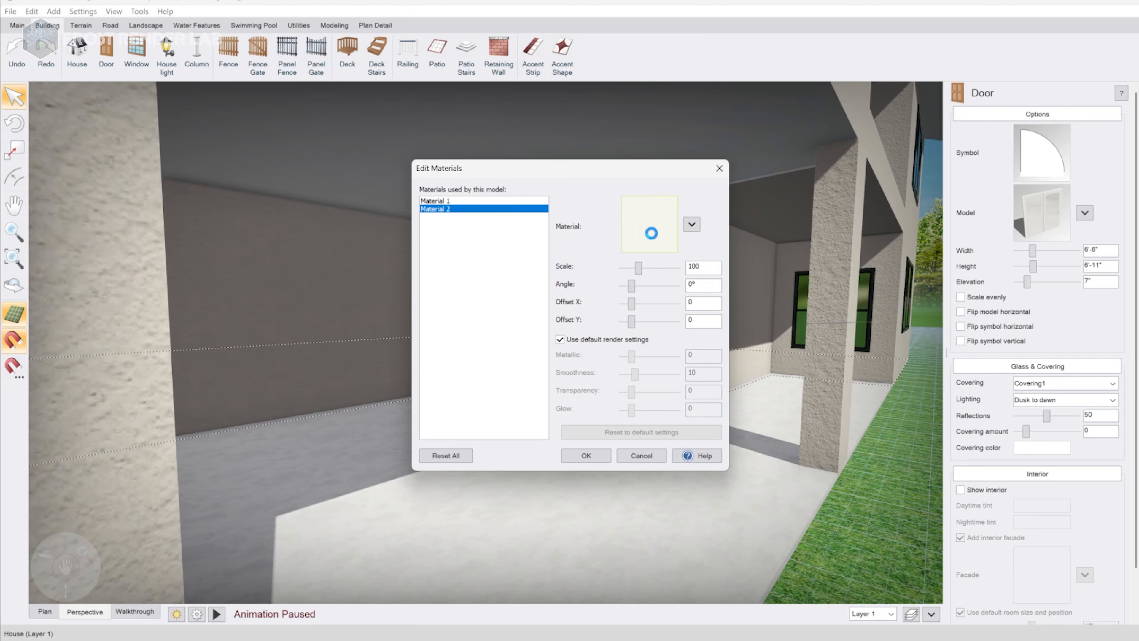
{"action": "scroll", "coordinate": [191, 454], "scroll_direction": "down", "scroll_amount": 3}
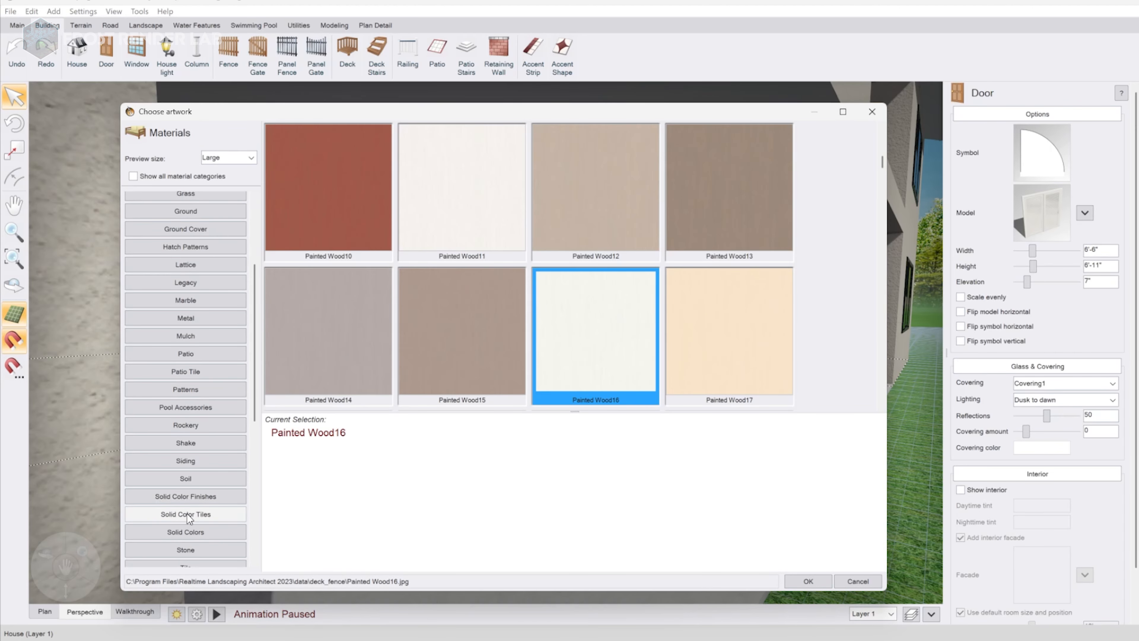
{"action": "left_click", "coordinate": [192, 530]}
{"action": "left_click", "coordinate": [485, 188]}
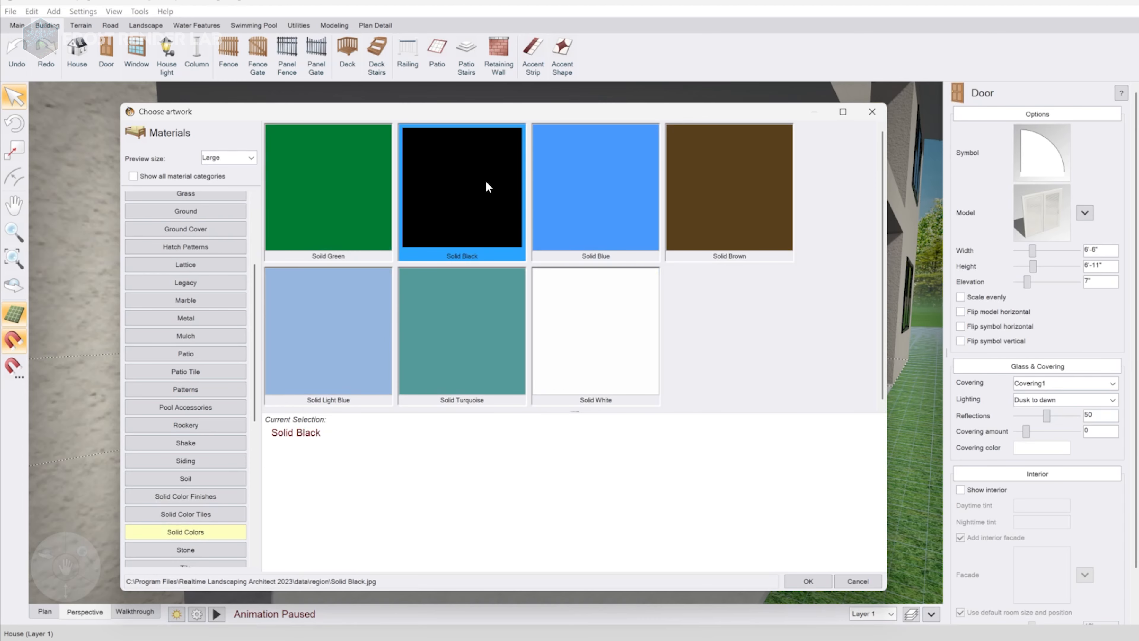
{"action": "double_click", "coordinate": [487, 177]}
{"action": "left_click", "coordinate": [582, 456]}
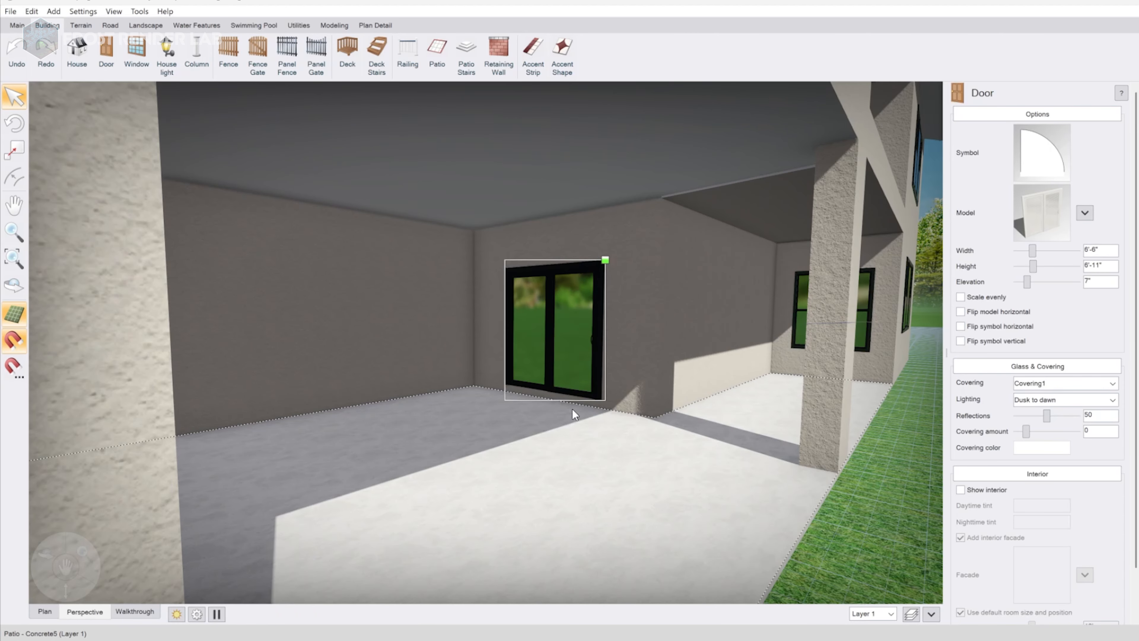
Set the patio door's width to 10' and place a copy of it on the larger bay's adjacent back wall
{"action": "left_click_drag", "start_coordinate": [1033, 250], "coordinate": [1036, 251]}
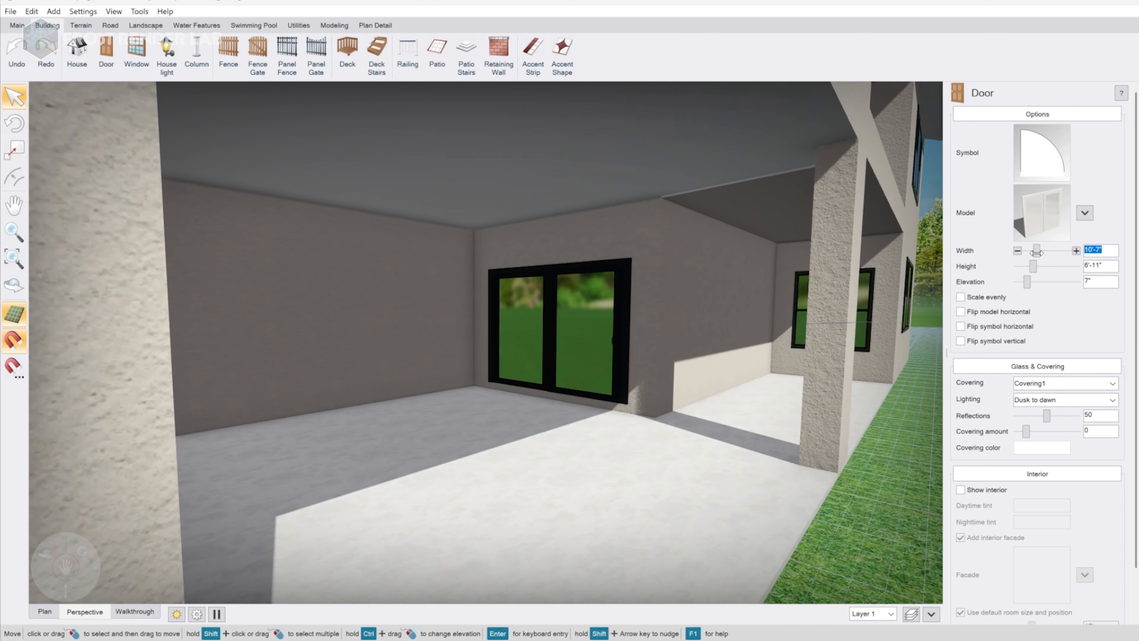
{"action": "middle_click_drag", "start_coordinate": [789, 310], "coordinate": [721, 305]}
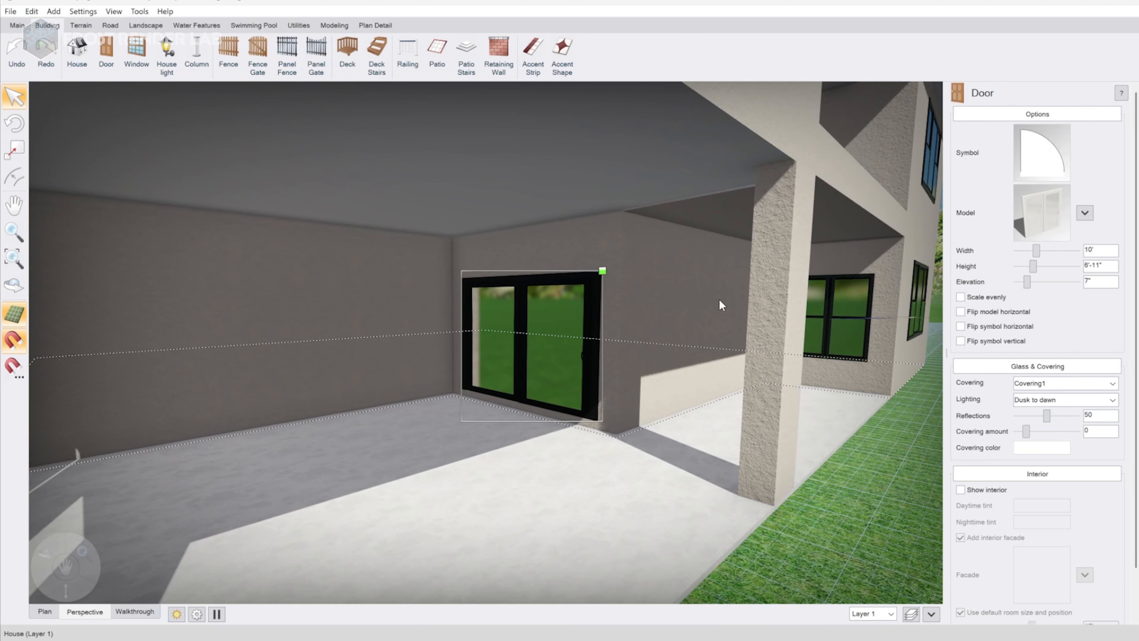
{"action": "key", "text": "ctrl+c"}
{"action": "key", "text": "ctrl+shift+v"}
{"action": "left_click_drag", "start_coordinate": [520, 325], "coordinate": [234, 359]}
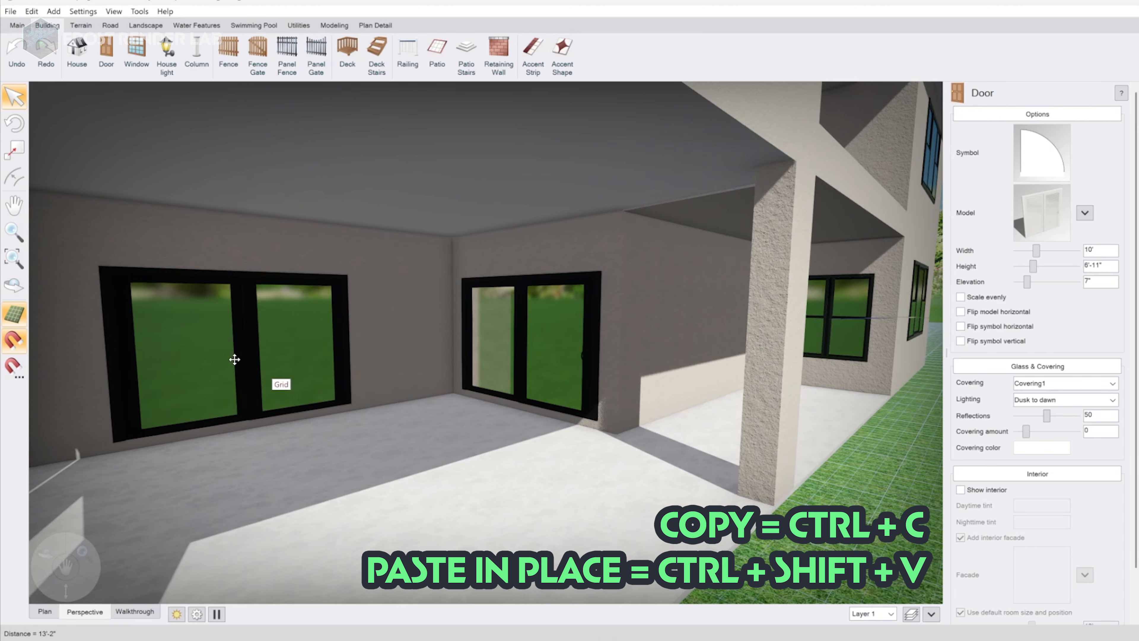
Replace the model of the patio door on the larger bay's back wall with the three-panel Patio Door42
{"action": "scroll", "coordinate": [234, 359], "scroll_direction": "down", "scroll_amount": 5}
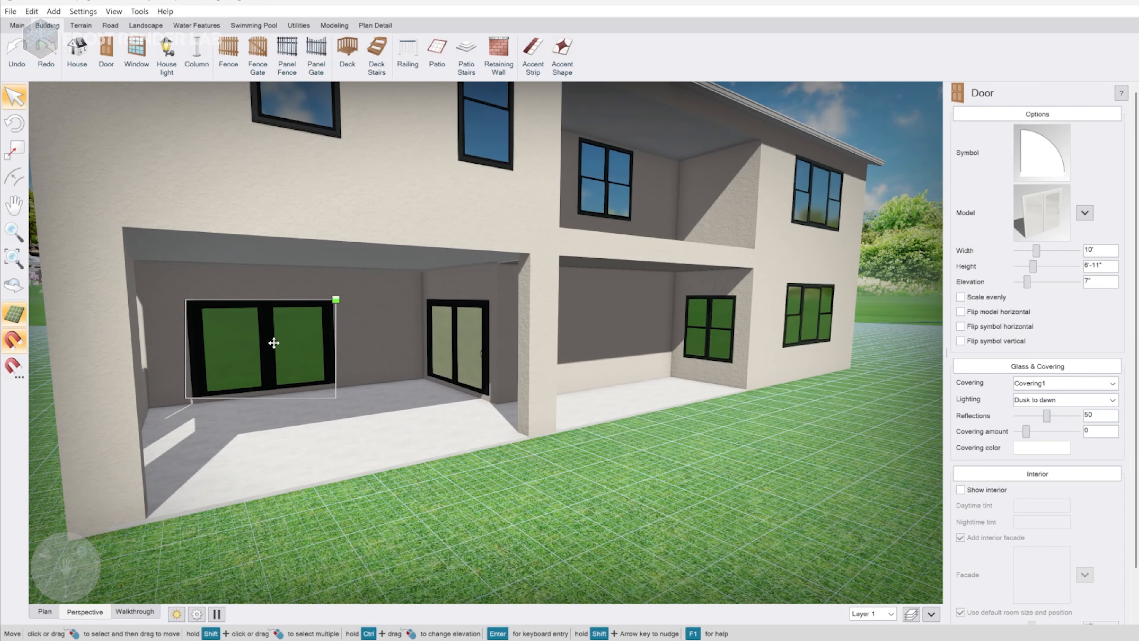
{"action": "left_click", "coordinate": [1052, 235]}
{"action": "left_click", "coordinate": [512, 337]}
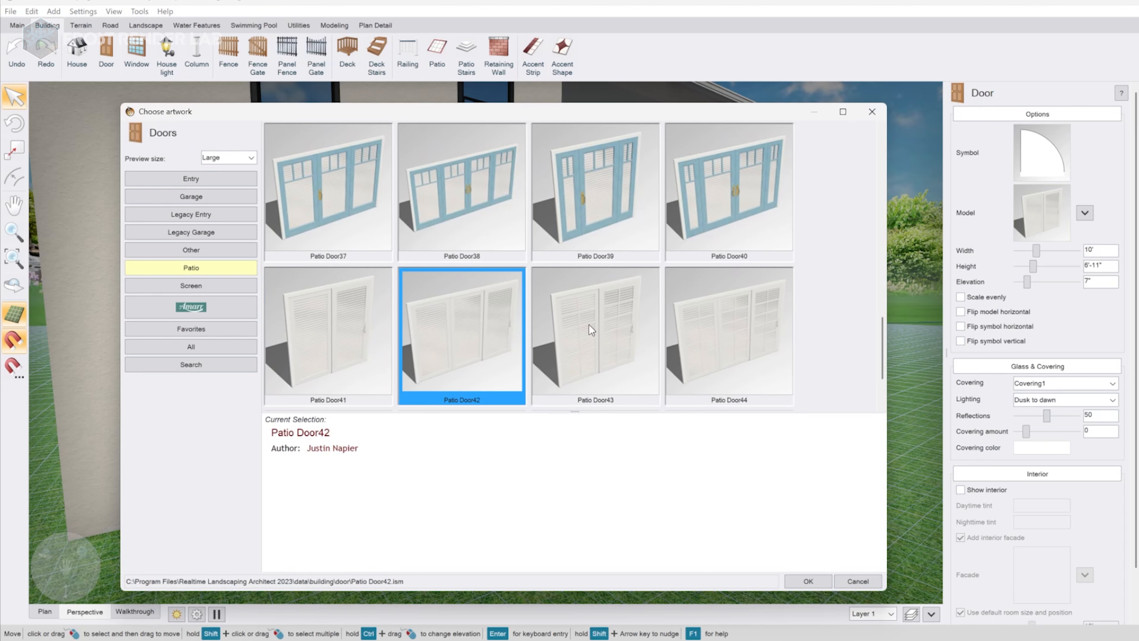
{"action": "double_click", "coordinate": [468, 316]}
{"action": "left_click", "coordinate": [869, 113]}
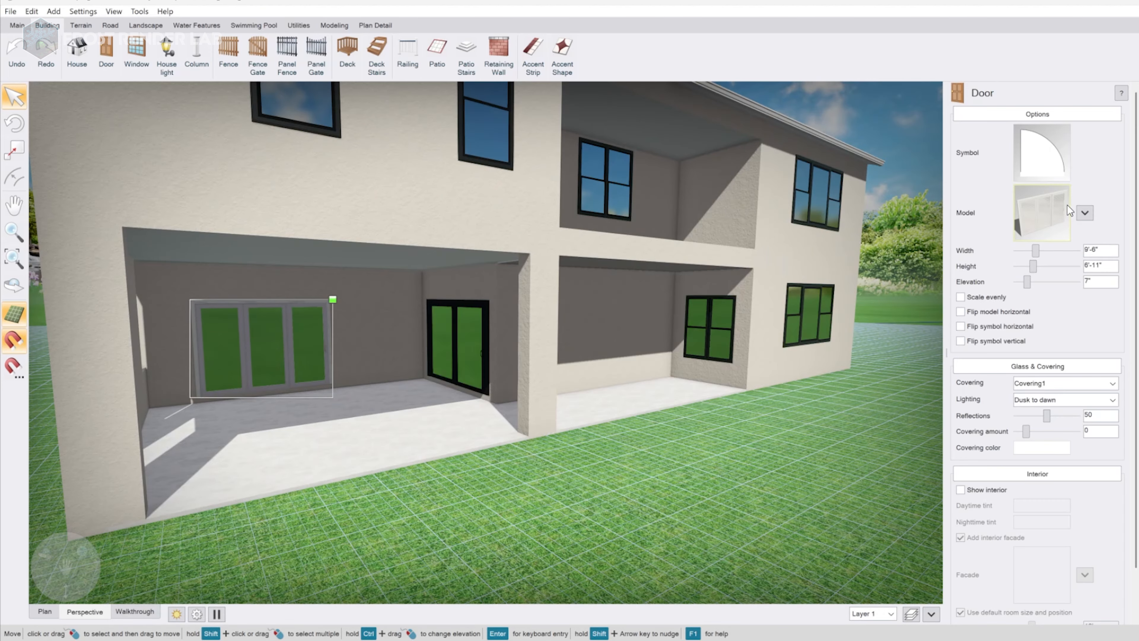
Open the three-panel patio door's materials for editing and set Material 1 to black
{"action": "left_click", "coordinate": [1085, 213]}
{"action": "left_click", "coordinate": [1053, 246]}
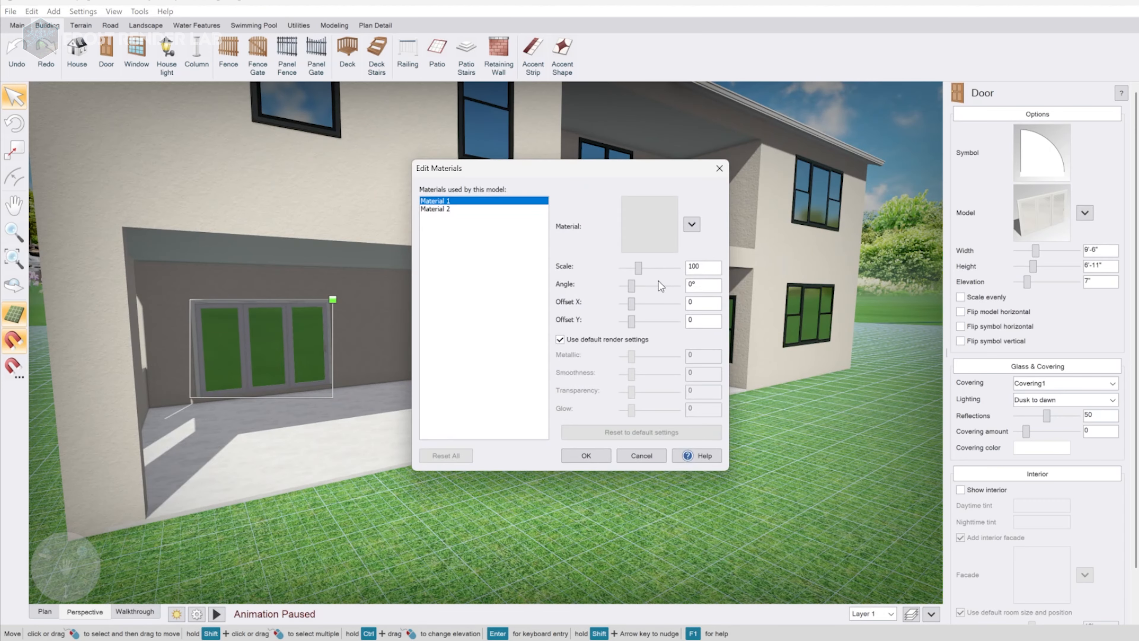
{"action": "left_click", "coordinate": [655, 228]}
{"action": "left_click", "coordinate": [442, 323]}
{"action": "left_click", "coordinate": [457, 404]}
{"action": "left_click", "coordinate": [691, 224]}
{"action": "left_click", "coordinate": [508, 265]}
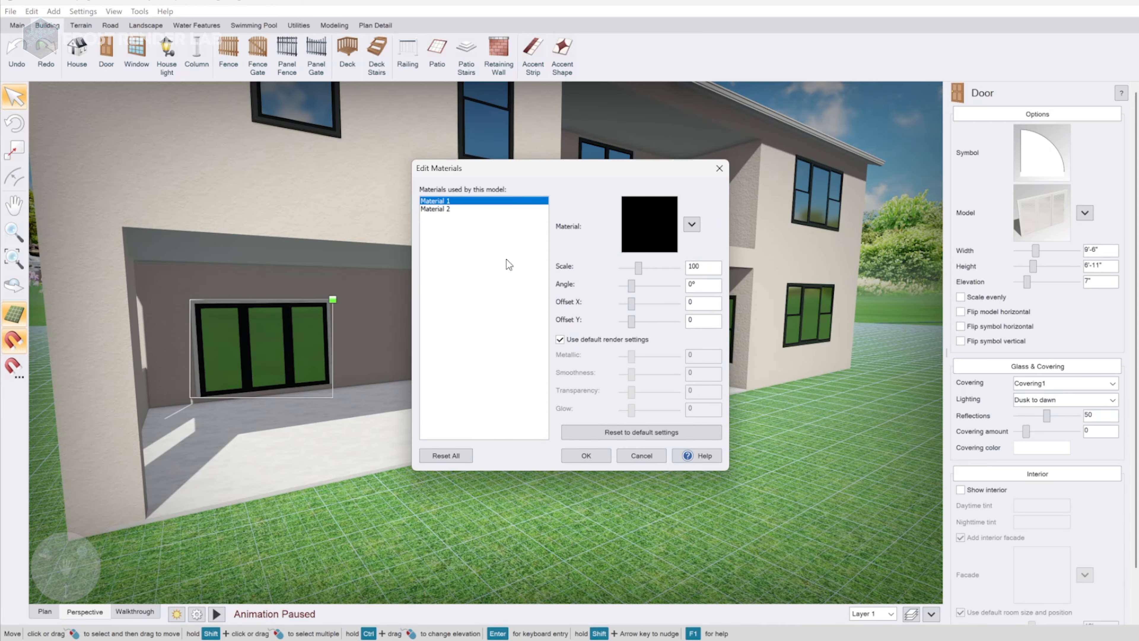
Set the three-panel patio door's Material 2 to black from the Solid Colors and apply the material changes
{"action": "left_click", "coordinate": [442, 209]}
{"action": "left_click", "coordinate": [649, 227]}
{"action": "left_click", "coordinate": [185, 550]}
{"action": "double_click", "coordinate": [463, 189]}
{"action": "left_click", "coordinate": [586, 456]}
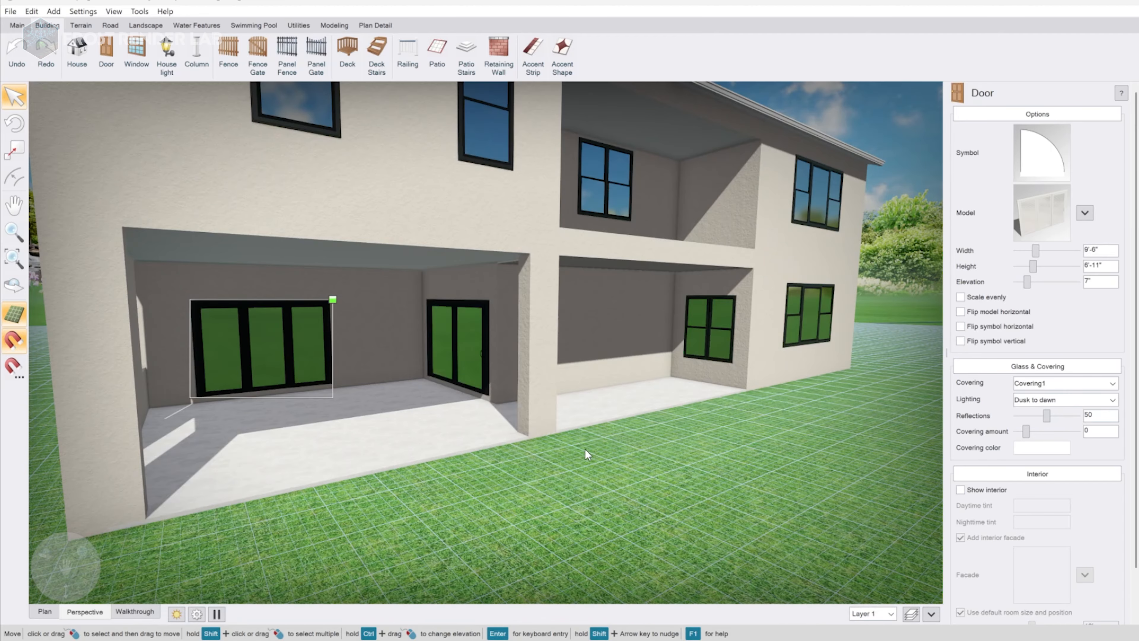
Set the three-panel patio door's width to 15'-6" and place a copy of it on the smaller patio bay's back wall
{"action": "left_click_drag", "start_coordinate": [1035, 251], "coordinate": [1042, 251]}
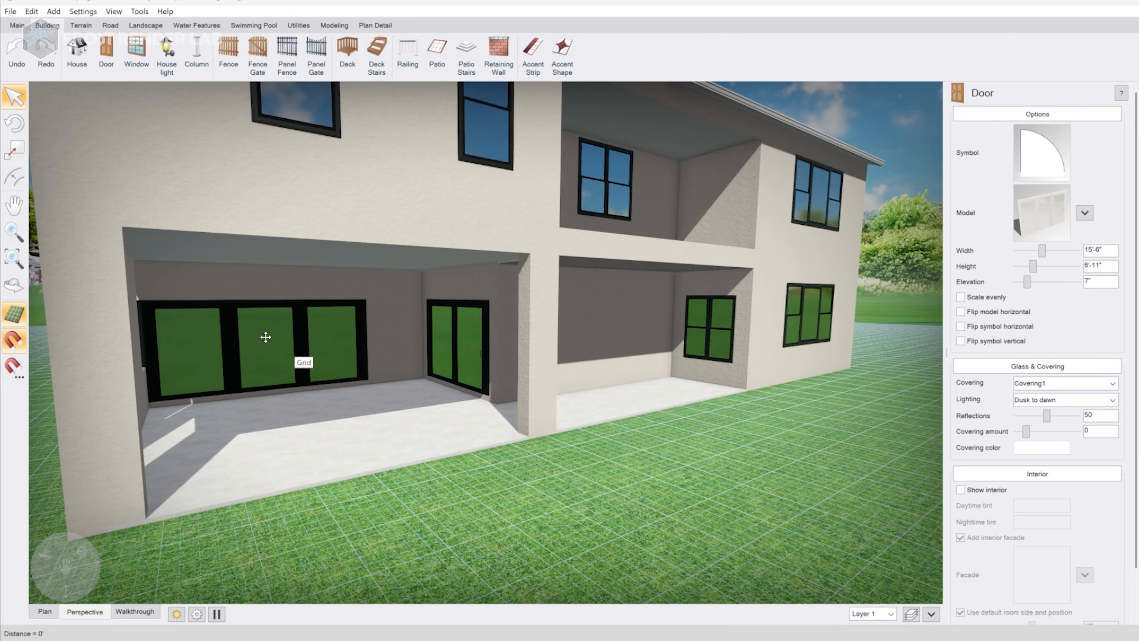
{"action": "left_click_drag", "start_coordinate": [265, 333], "coordinate": [597, 337]}
{"action": "key", "text": "ctrl+c"}
{"action": "key", "text": "ctrl+shift+v"}
{"action": "middle_click_drag", "start_coordinate": [597, 337], "coordinate": [566, 359]}
{"action": "scroll", "coordinate": [634, 342], "scroll_direction": "down", "scroll_amount": 5}
{"action": "middle_click_drag", "start_coordinate": [401, 350], "coordinate": [444, 355]}
{"action": "scroll", "coordinate": [498, 357], "scroll_direction": "up", "scroll_amount": 5}
{"action": "scroll", "coordinate": [441, 348], "scroll_direction": "up", "scroll_amount": 5}
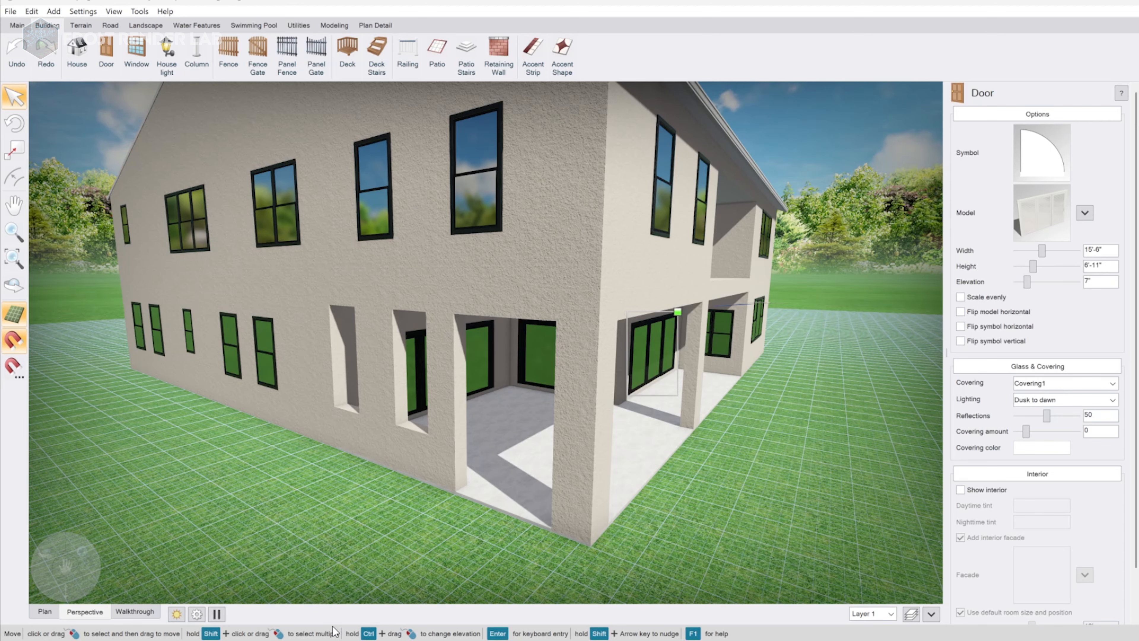
Draw a straight retaining wall about 5'-6" long on the grass in front of the house's side wall
{"action": "middle_click_drag", "start_coordinate": [241, 357], "coordinate": [245, 348]}
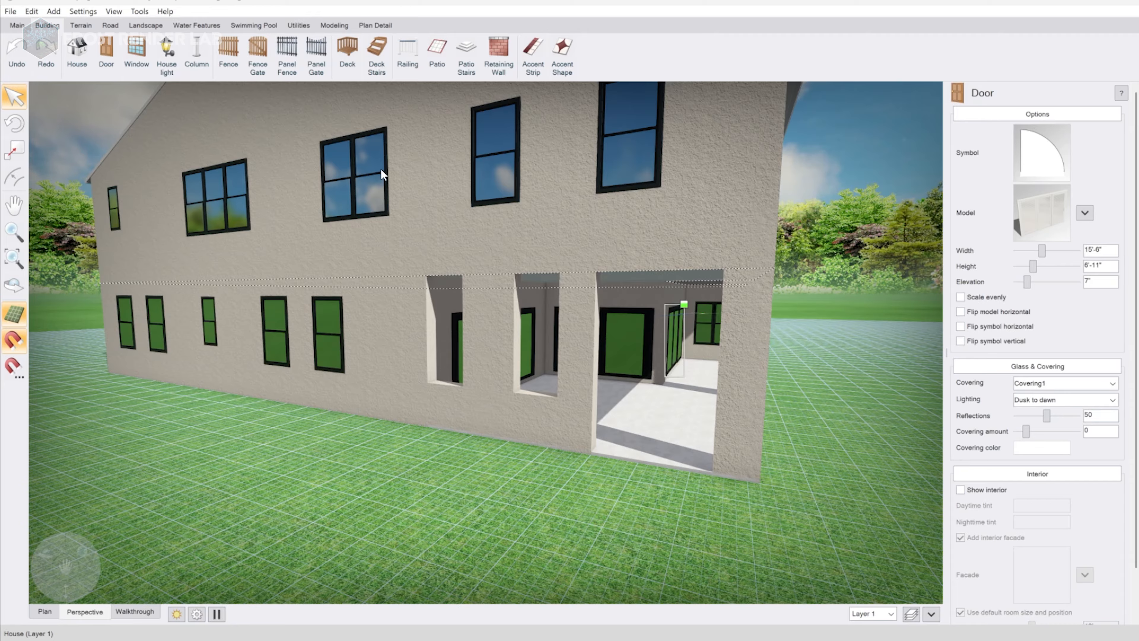
{"action": "left_click", "coordinate": [334, 25]}
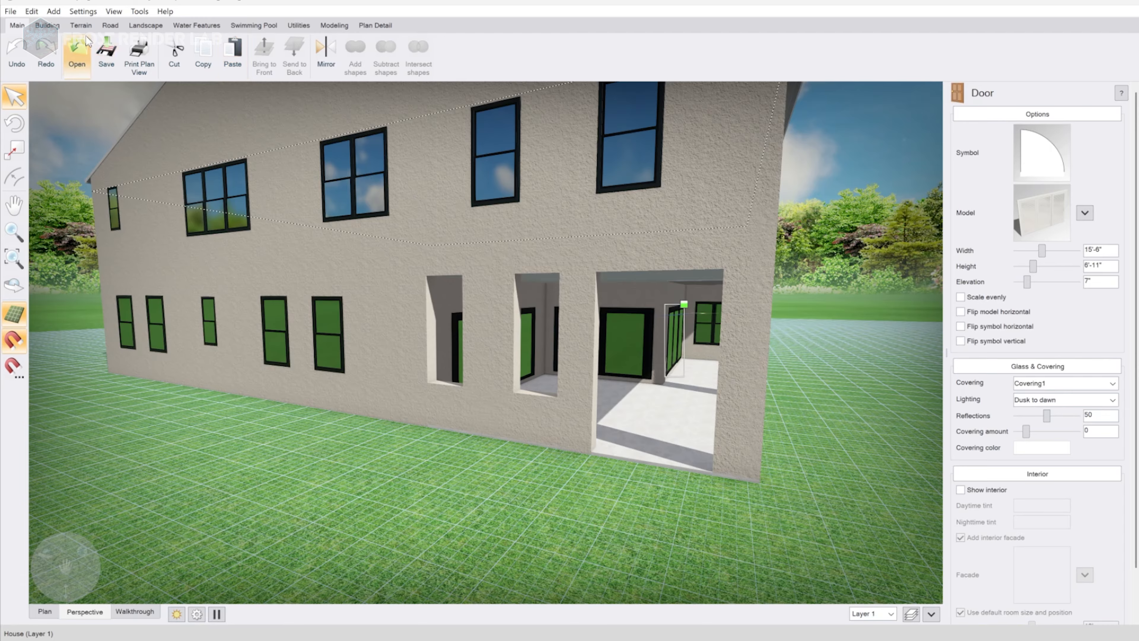
{"action": "left_click", "coordinate": [47, 25]}
{"action": "left_click", "coordinate": [498, 55]}
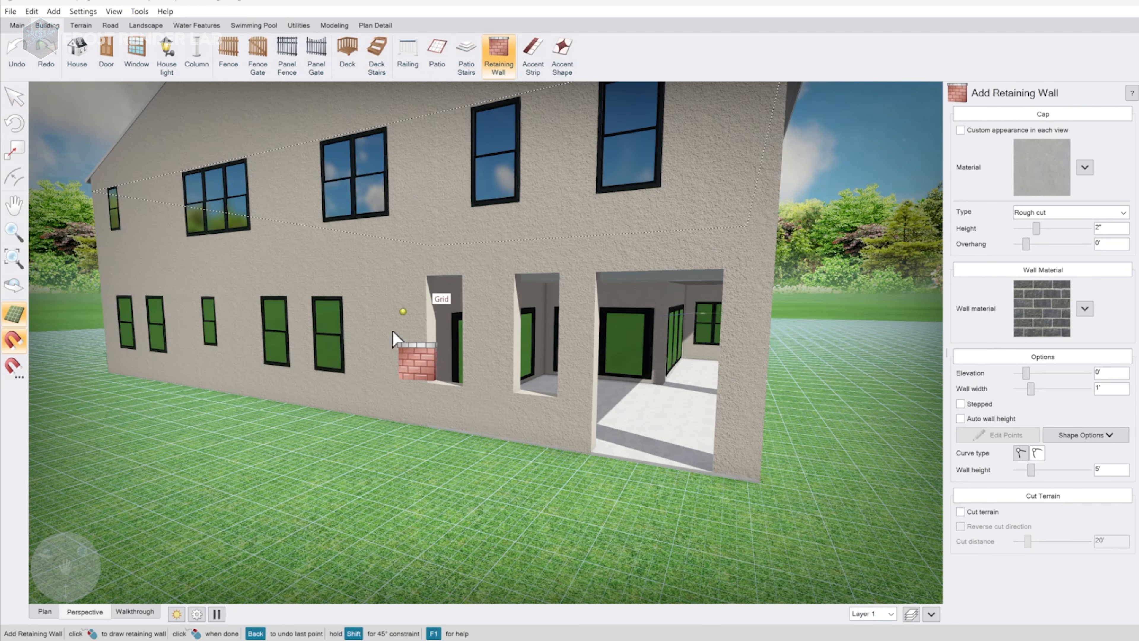
{"action": "left_click", "coordinate": [329, 423]}
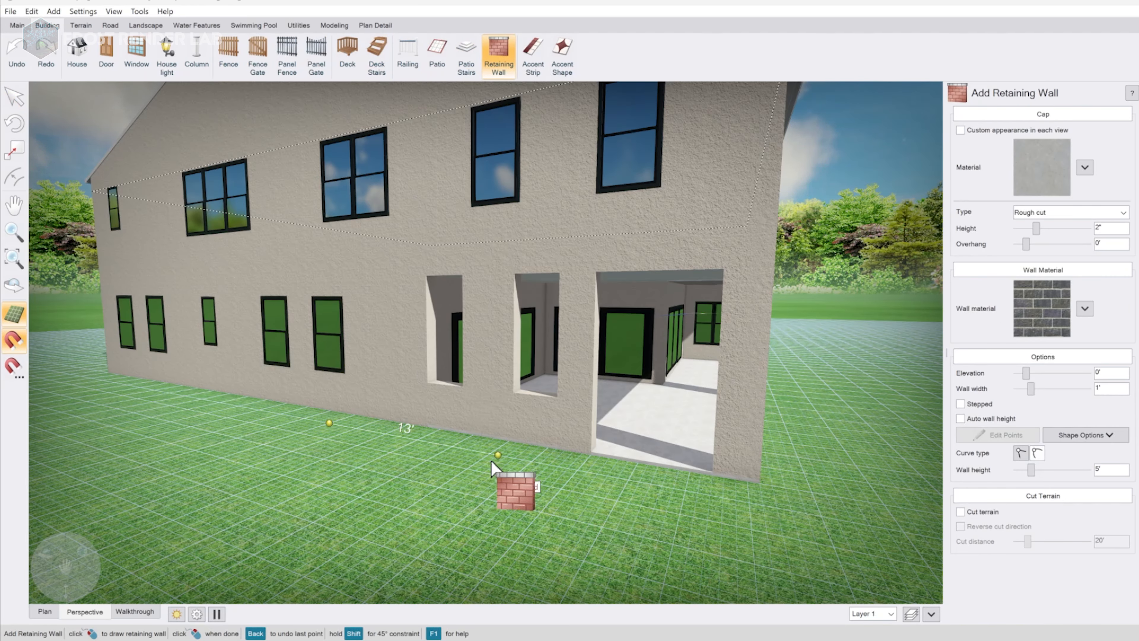
{"action": "right_click", "coordinate": [392, 434]}
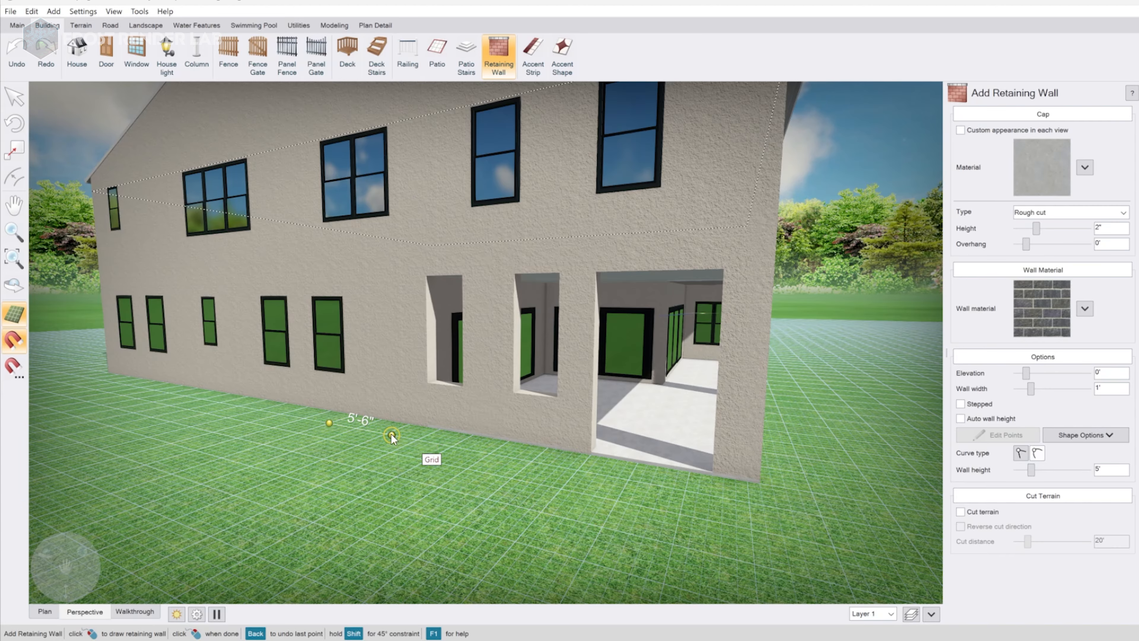
Set the retaining wall's cap type to None
{"action": "mouse_move", "coordinate": [392, 437]}
{"action": "middle_mouse_down"}
{"action": "mouse_move", "coordinate": [407, 453]}
{"action": "mouse_move", "coordinate": [394, 435]}
{"action": "middle_mouse_up"}
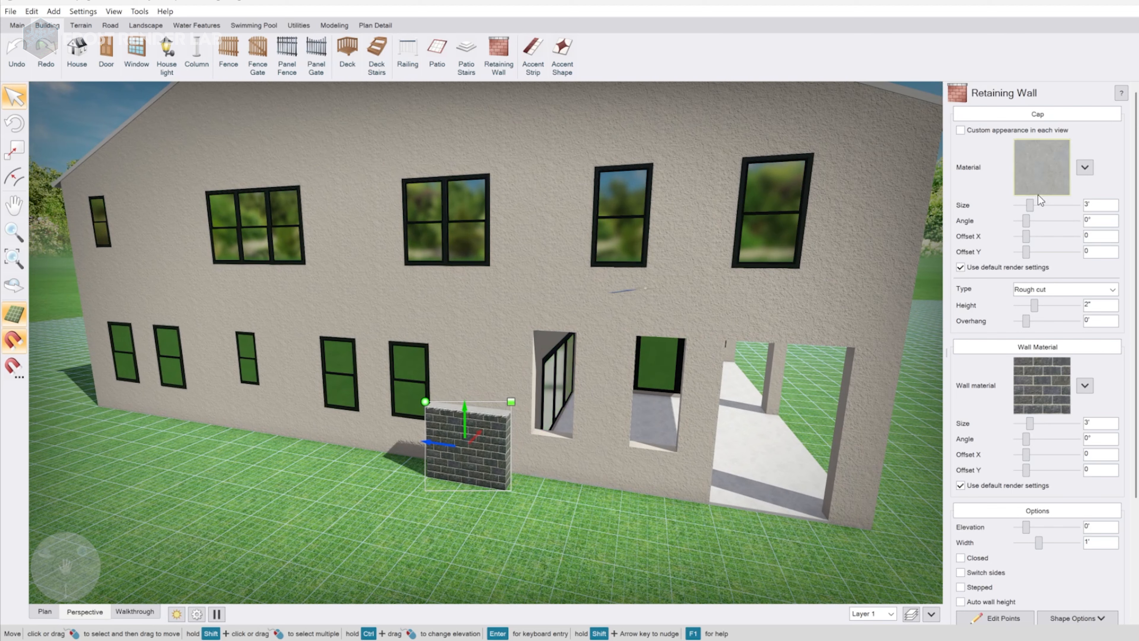
{"action": "left_click", "coordinate": [1048, 297]}
{"action": "left_click", "coordinate": [1041, 302]}
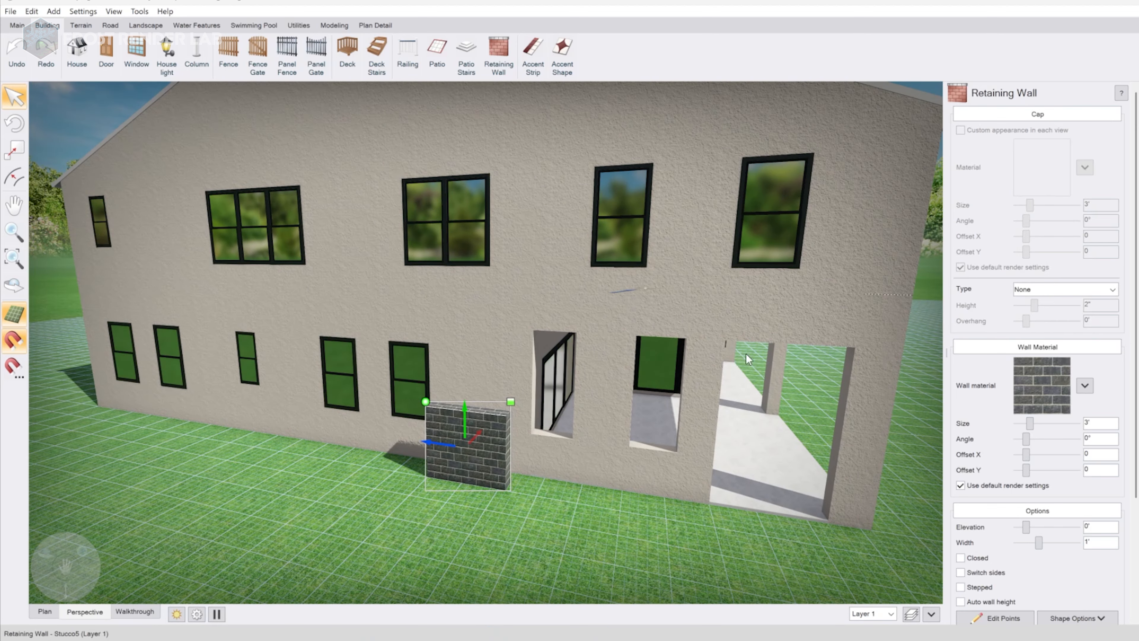
Copy the house's wall material and paste it onto the retaining wall as its wall material
{"action": "middle_click_drag", "start_coordinate": [454, 441], "coordinate": [453, 440]}
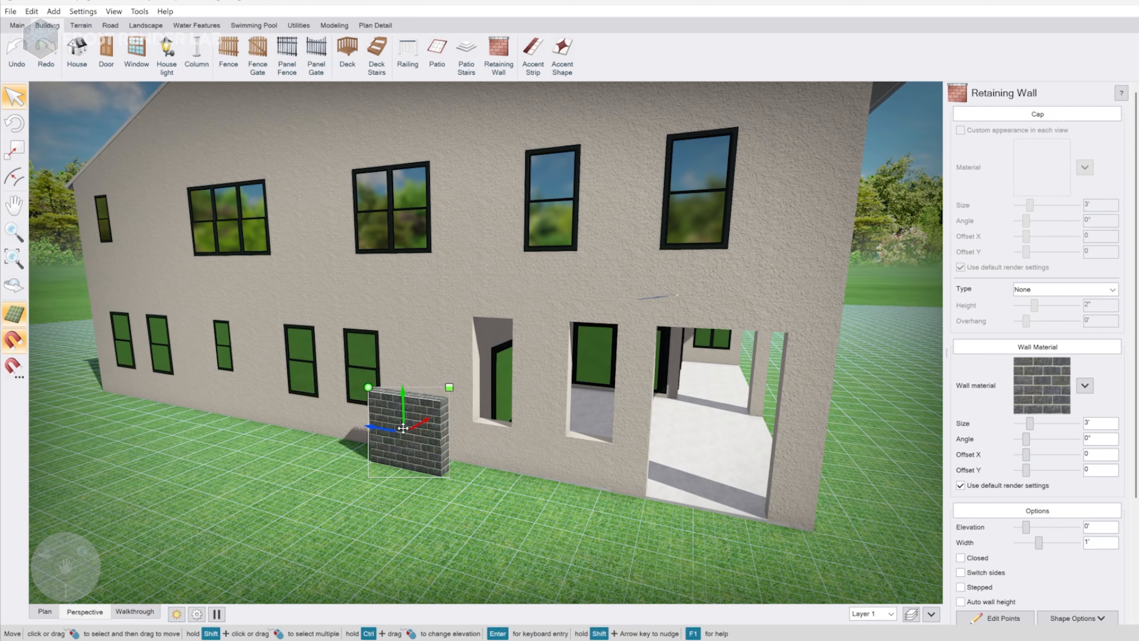
{"action": "left_click", "coordinate": [434, 328]}
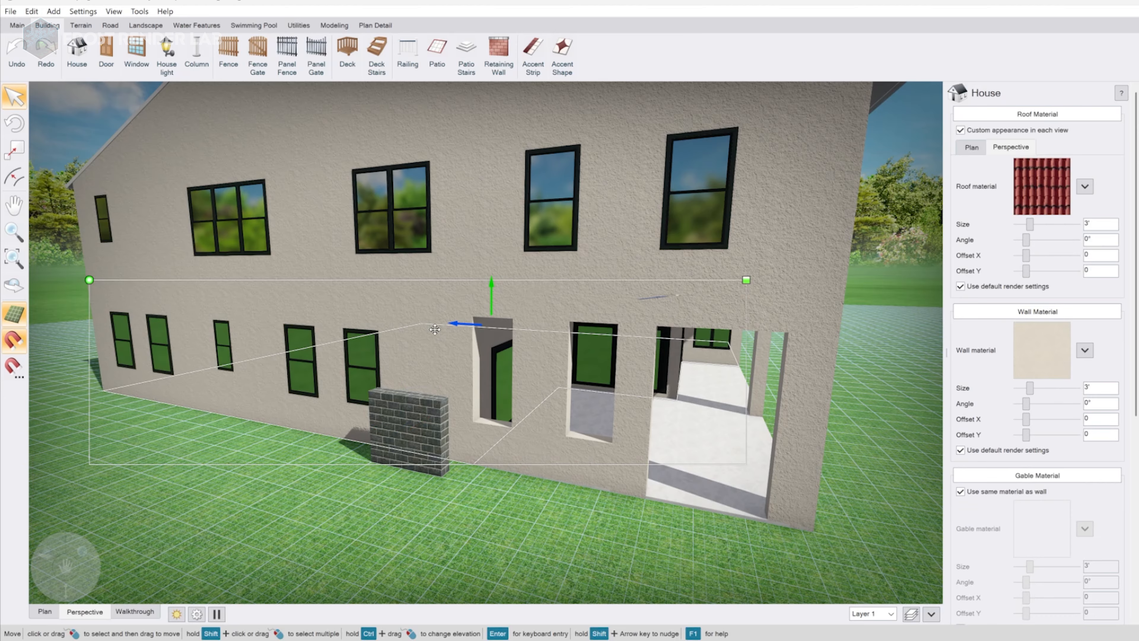
{"action": "left_click", "coordinate": [1085, 351]}
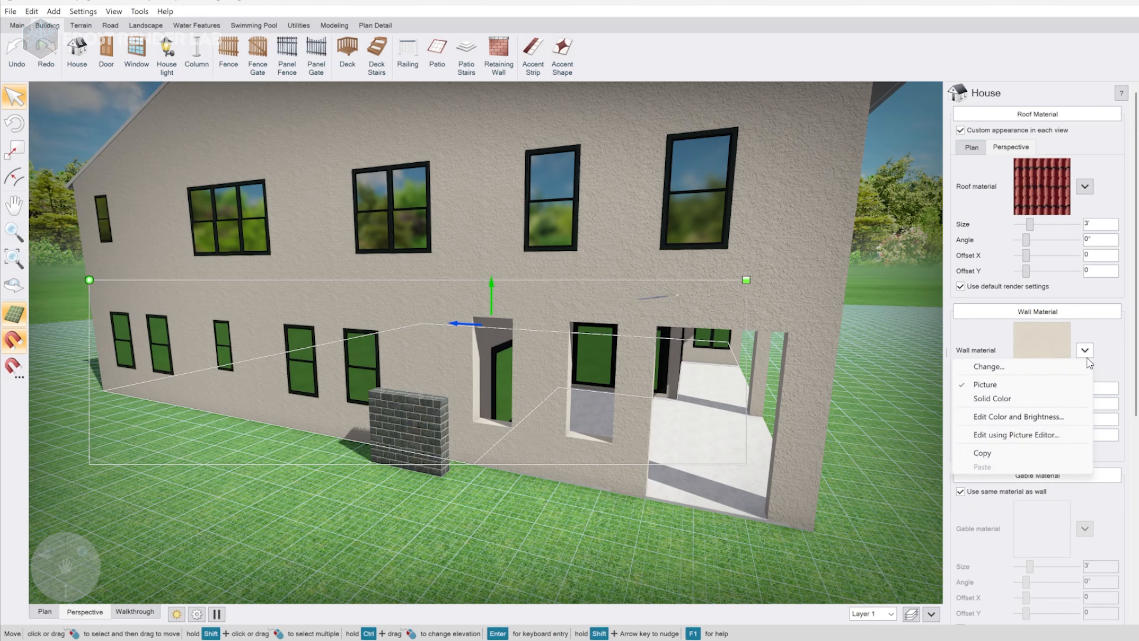
{"action": "left_click", "coordinate": [983, 452]}
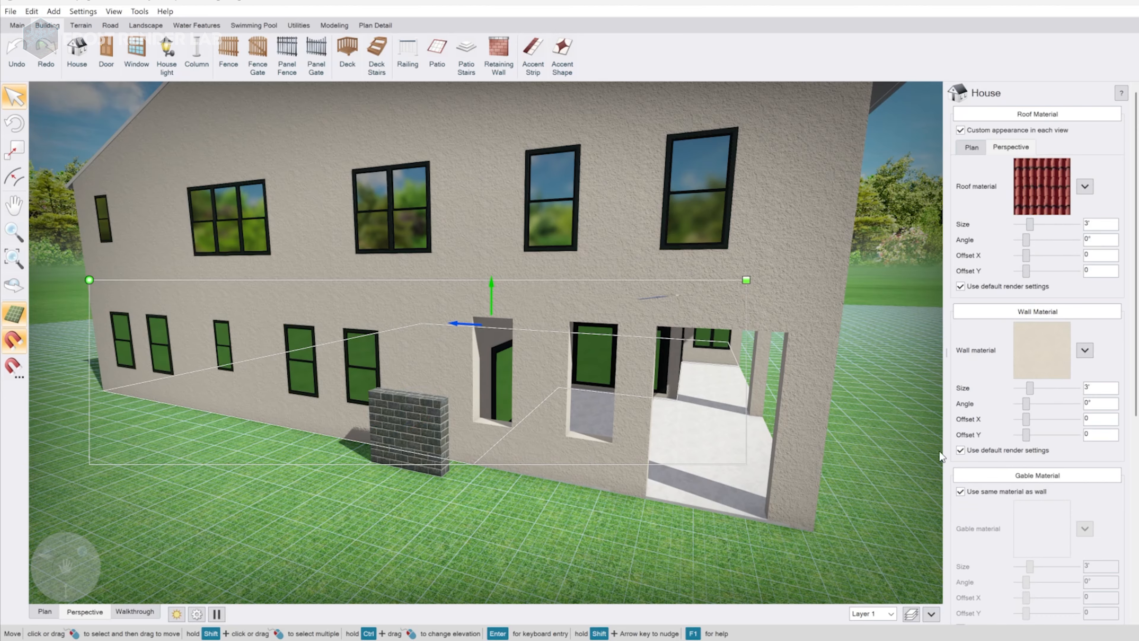
{"action": "left_click", "coordinate": [403, 427]}
{"action": "left_click", "coordinate": [1085, 385]}
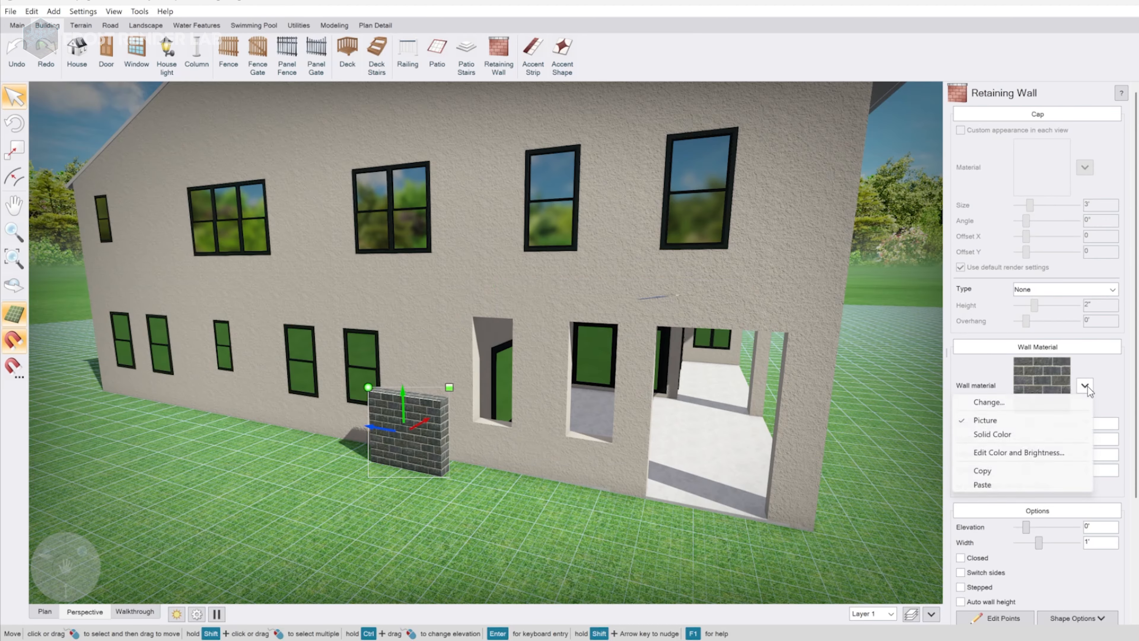
{"action": "left_click", "coordinate": [1025, 482]}
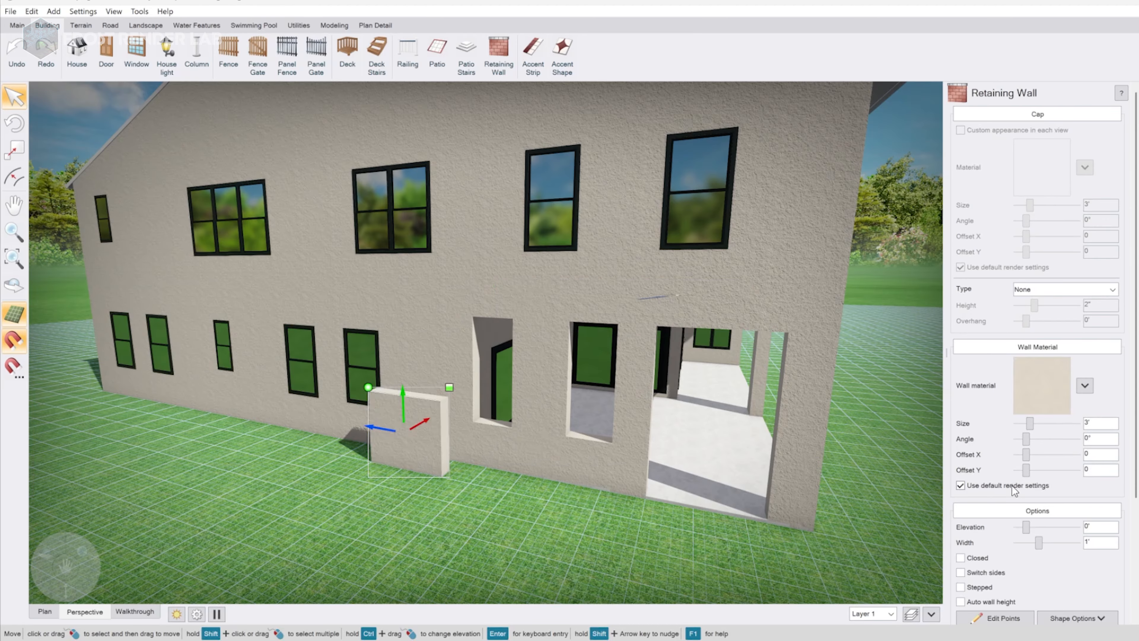
Set the retaining wall's wall material to Stucco1 from the Stucco category
{"action": "left_click", "coordinate": [1038, 389]}
{"action": "left_click", "coordinate": [357, 199]}
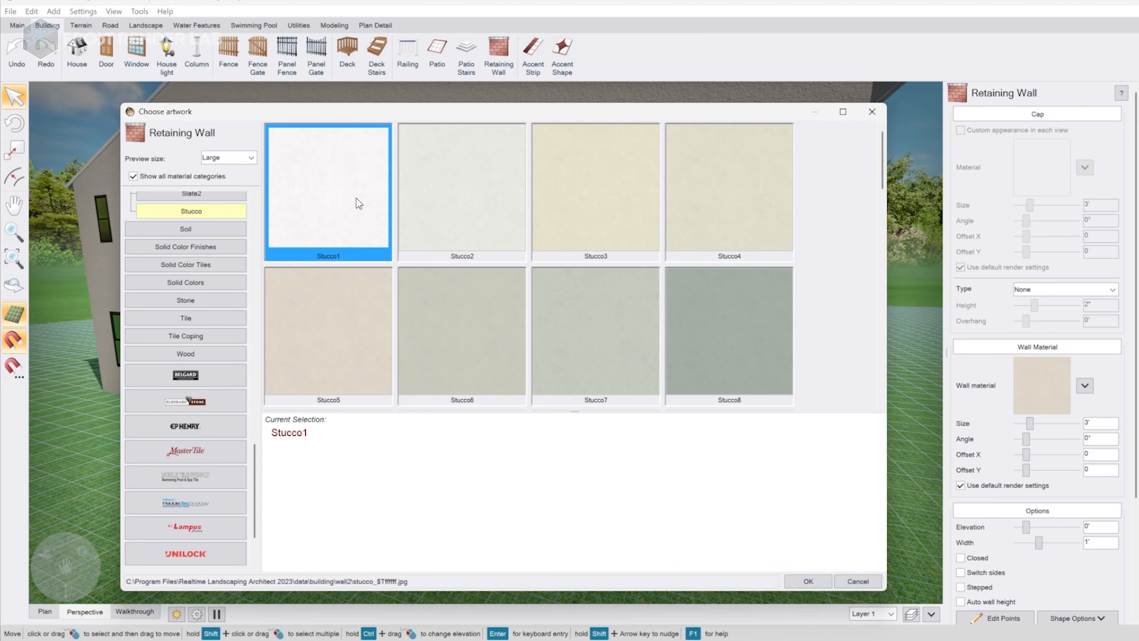
{"action": "double_click", "coordinate": [357, 199]}
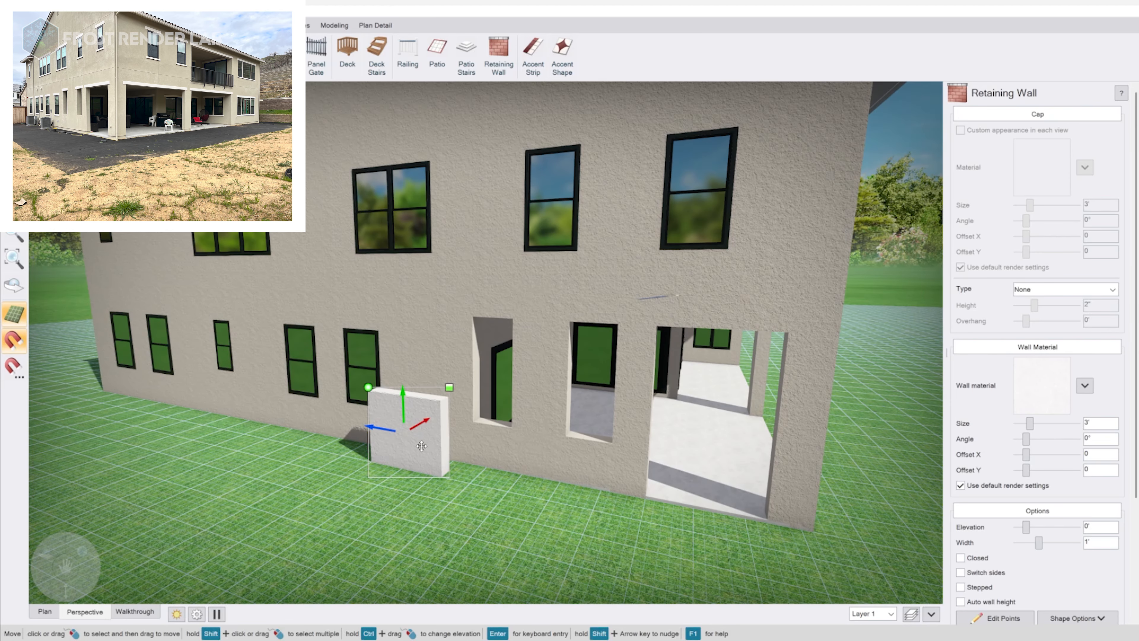
Set the retaining wall's height to 0.5' and its width to 0.6'
{"action": "mouse_move", "coordinate": [421, 446]}
{"action": "middle_mouse_down"}
{"action": "mouse_move", "coordinate": [425, 427]}
{"action": "mouse_move", "coordinate": [431, 442]}
{"action": "middle_mouse_up"}
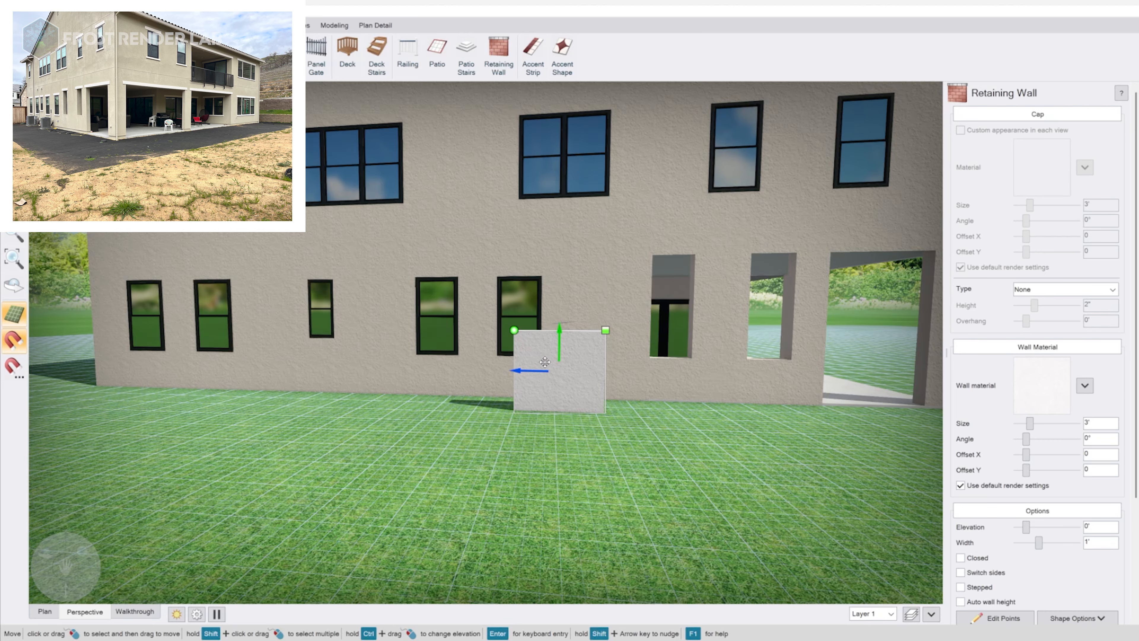
{"action": "scroll", "coordinate": [1061, 506], "scroll_direction": "down", "scroll_amount": 3}
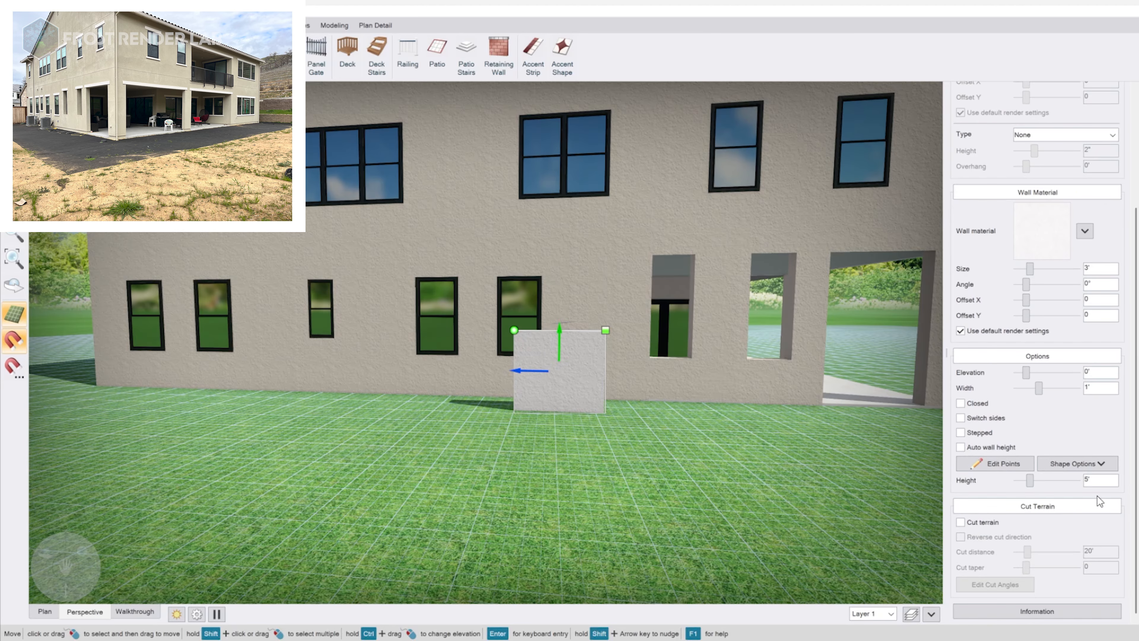
{"action": "type", "text": ".5"}
{"action": "key", "text": "Return"}
{"action": "mouse_move", "coordinate": [517, 437]}
{"action": "middle_mouse_down"}
{"action": "mouse_move", "coordinate": [502, 439]}
{"action": "mouse_move", "coordinate": [505, 428]}
{"action": "middle_mouse_up"}
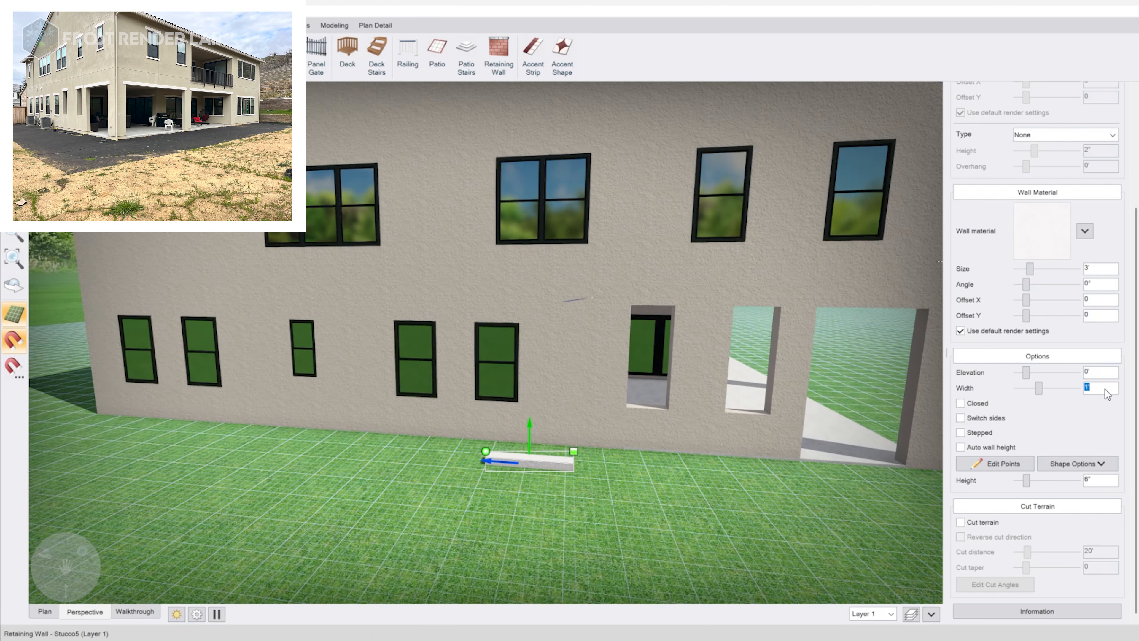
{"action": "type", "text": ".6"}
{"action": "key", "text": "Return"}
Raise the thin retaining wall to about 8'-3" so it sits as trim over the ground-floor window nearest the patio openings
{"action": "middle_click_drag", "start_coordinate": [497, 494], "coordinate": [511, 503]}
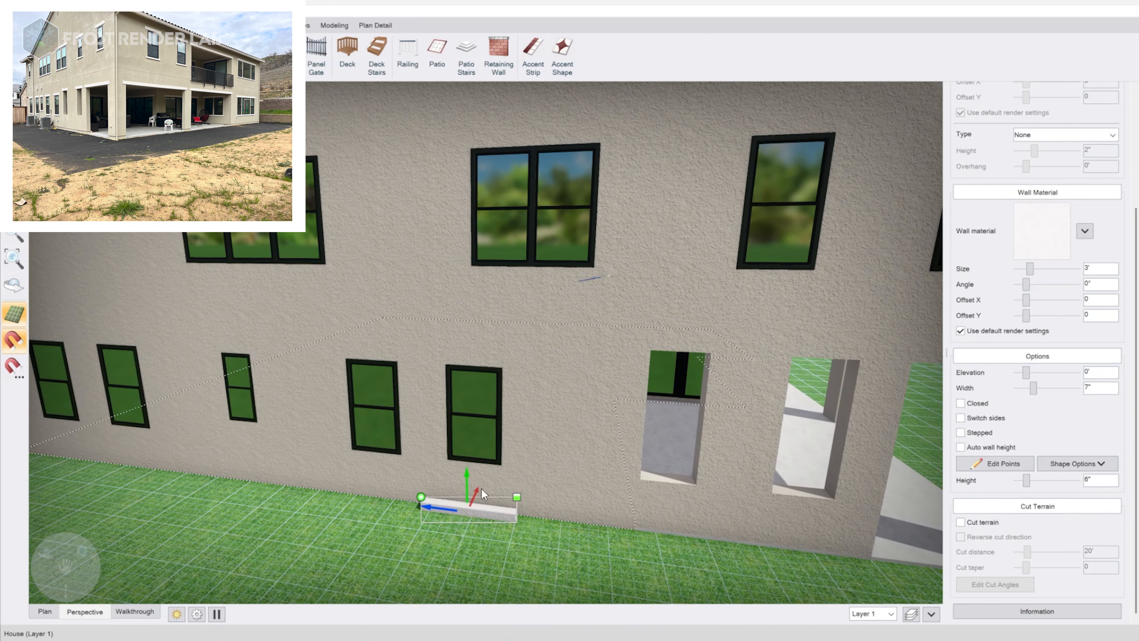
{"action": "left_click_drag", "start_coordinate": [465, 475], "coordinate": [478, 326]}
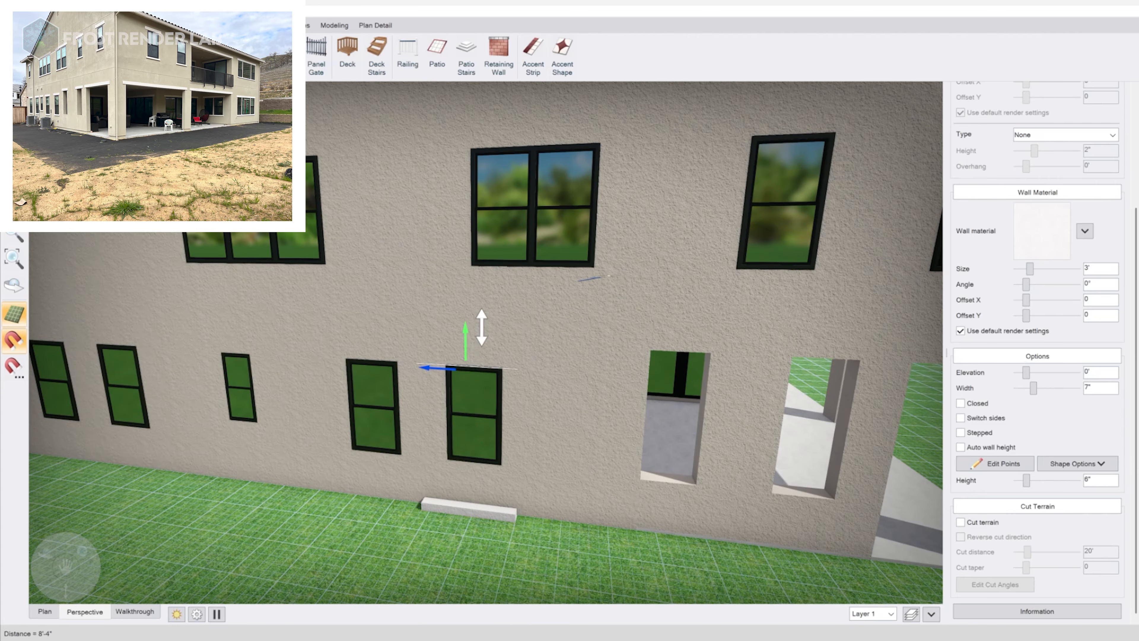
{"action": "mouse_move", "coordinate": [505, 404]}
{"action": "middle_mouse_down"}
{"action": "mouse_move", "coordinate": [521, 407]}
{"action": "mouse_move", "coordinate": [511, 402]}
{"action": "mouse_move", "coordinate": [507, 422]}
{"action": "mouse_move", "coordinate": [519, 413]}
{"action": "mouse_move", "coordinate": [509, 417]}
{"action": "middle_mouse_up"}
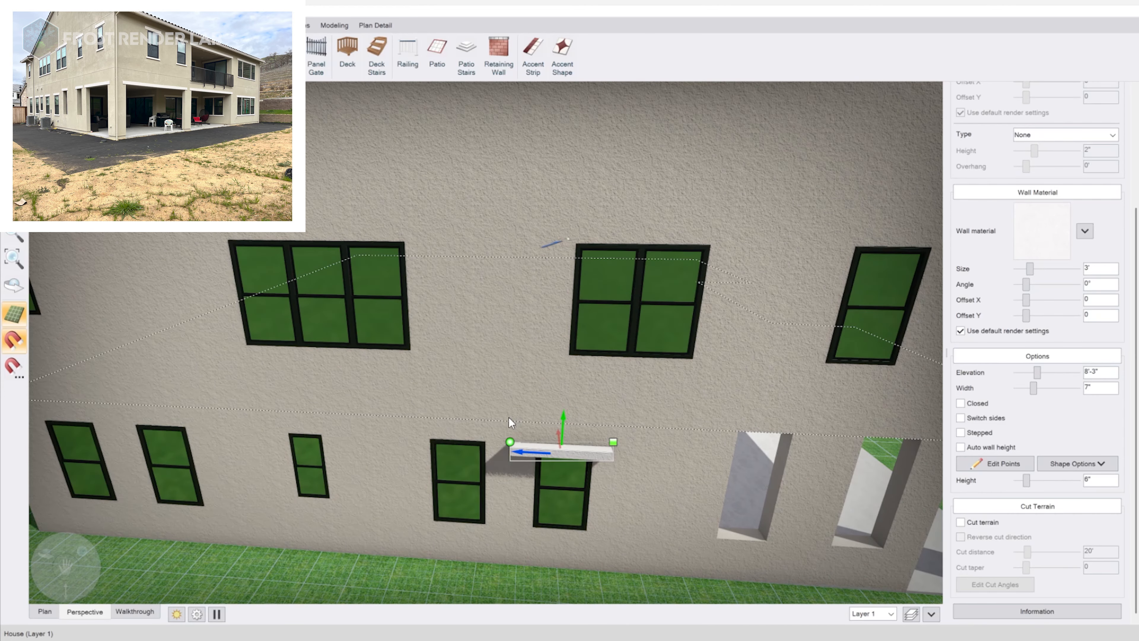
{"action": "left_click_drag", "start_coordinate": [557, 438], "coordinate": [558, 433]}
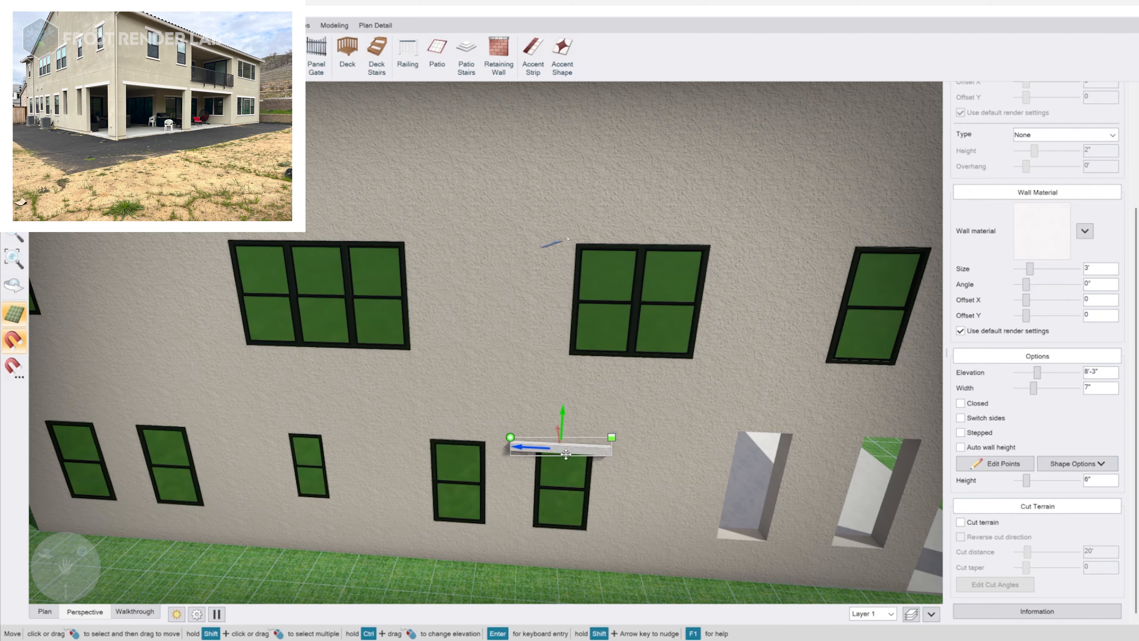
Edit the trim's end points to shorten it to 4' so it fits the width of the window below
{"action": "left_click", "coordinate": [998, 464]}
{"action": "left_click", "coordinate": [509, 444]}
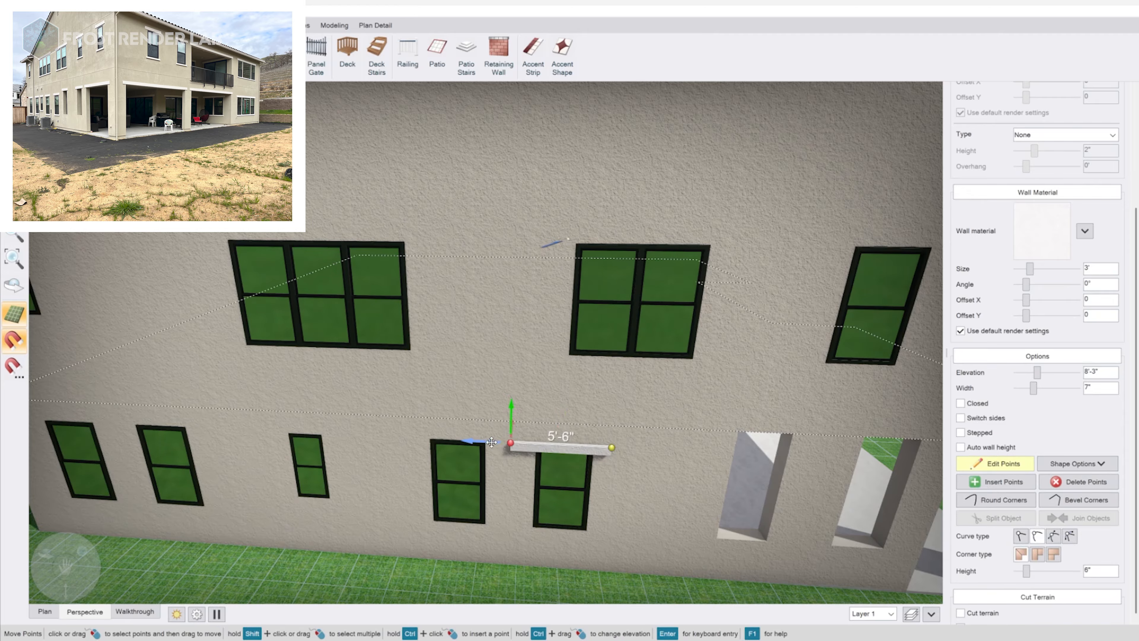
{"action": "left_click_drag", "start_coordinate": [492, 443], "coordinate": [503, 442]}
{"action": "left_click", "coordinate": [611, 449]}
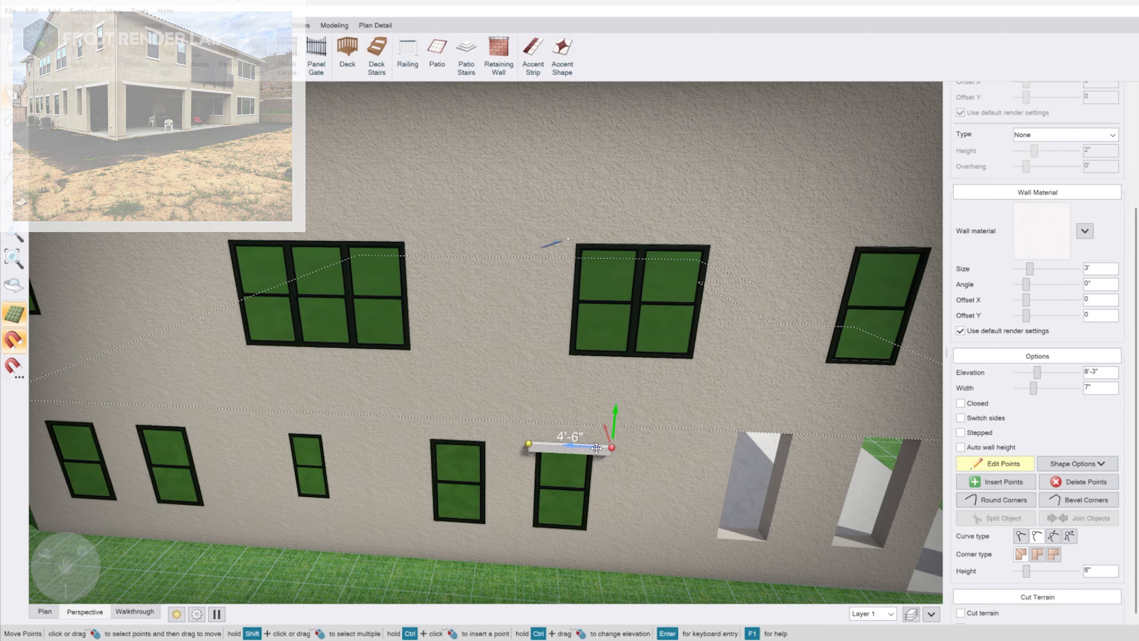
{"action": "left_click_drag", "start_coordinate": [612, 449], "coordinate": [591, 448]}
{"action": "left_click", "coordinate": [1014, 462]}
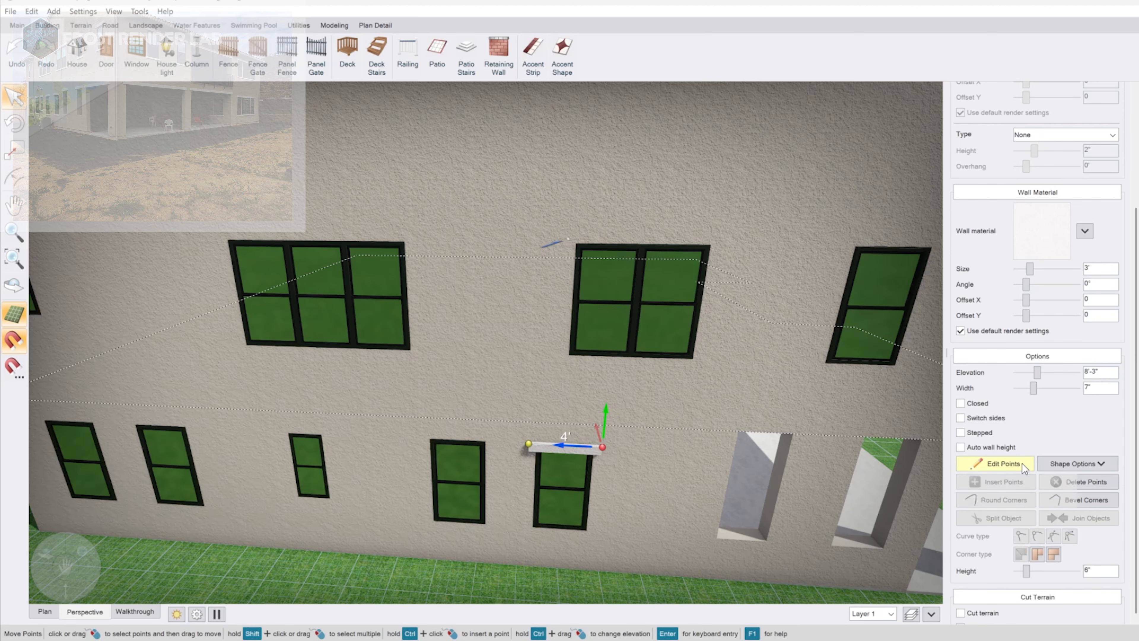
Copy the 4' trim in place and move the copy over the neighbouring ground-floor window
{"action": "mouse_move", "coordinate": [552, 454]}
{"action": "middle_mouse_down"}
{"action": "mouse_move", "coordinate": [551, 440]}
{"action": "mouse_move", "coordinate": [542, 447]}
{"action": "middle_mouse_up"}
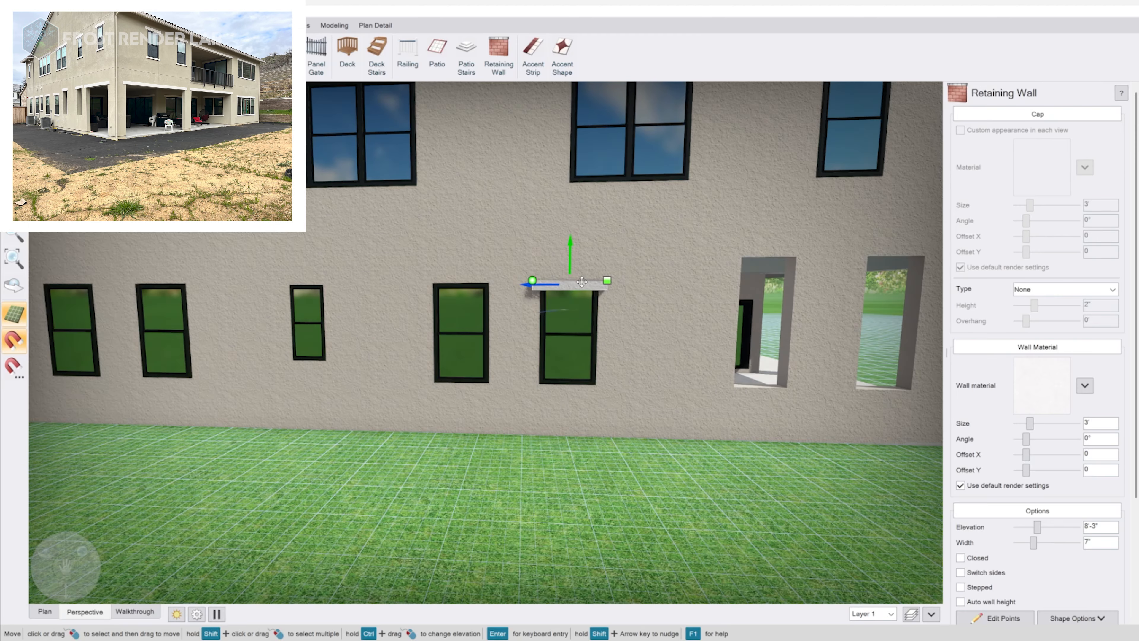
{"action": "key", "text": "ctrl+c"}
{"action": "key", "text": "ctrl+shift+v"}
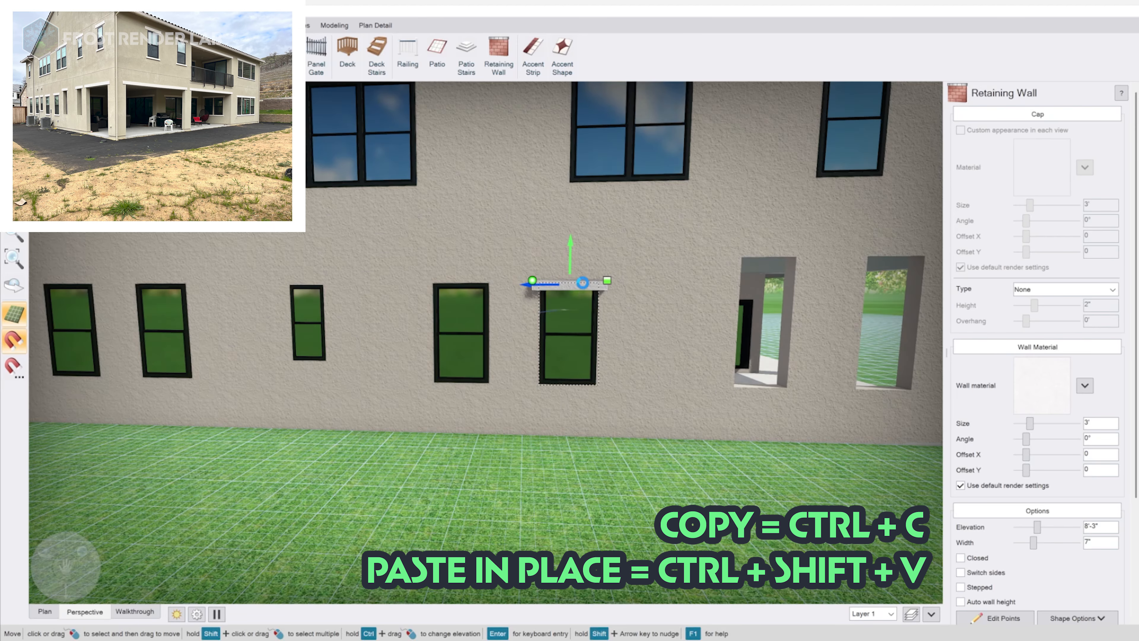
{"action": "left_click_drag", "start_coordinate": [549, 285], "coordinate": [447, 292]}
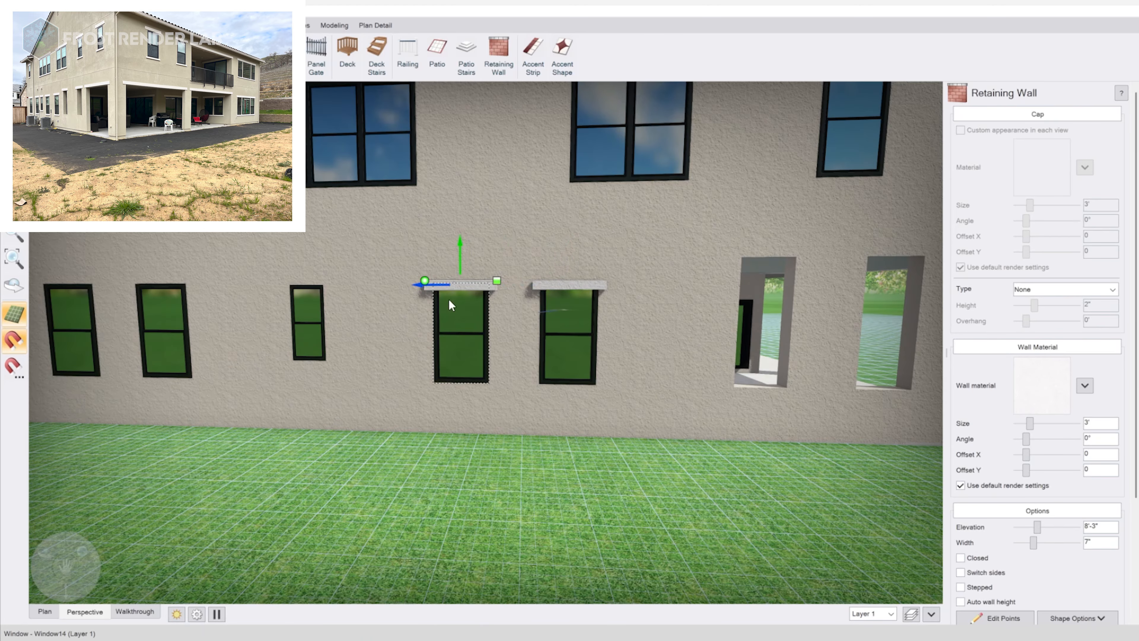
Copy the pair of ground-floor trims over the two windows at the far end of the side wall
{"action": "middle_click_drag", "start_coordinate": [450, 303], "coordinate": [570, 296]}
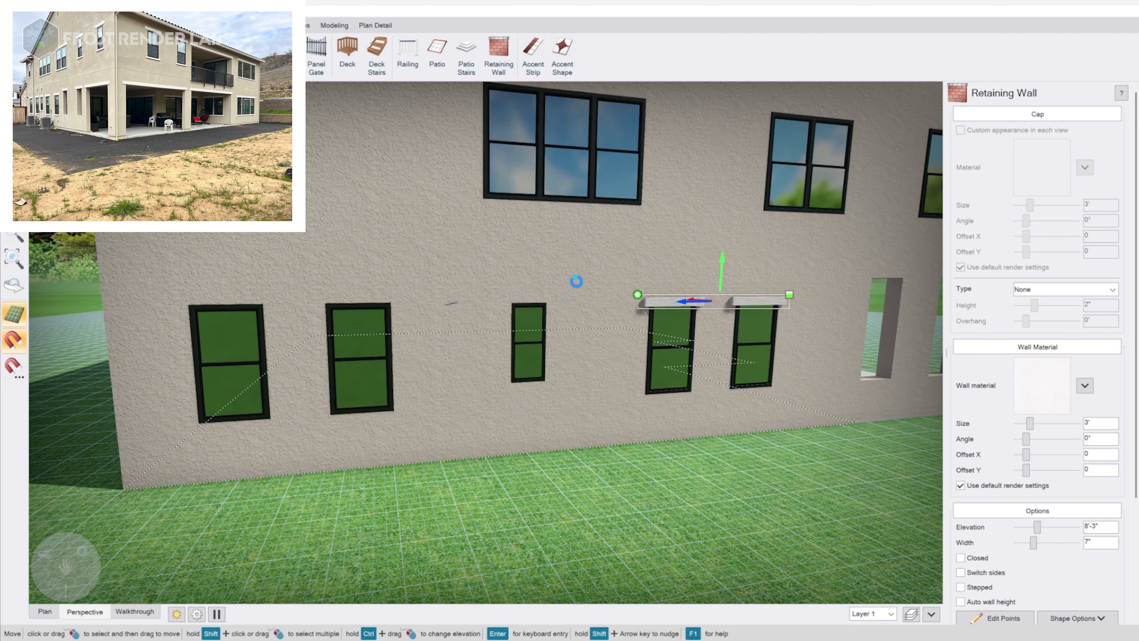
{"action": "left_click_drag", "start_coordinate": [685, 303], "coordinate": [391, 318]}
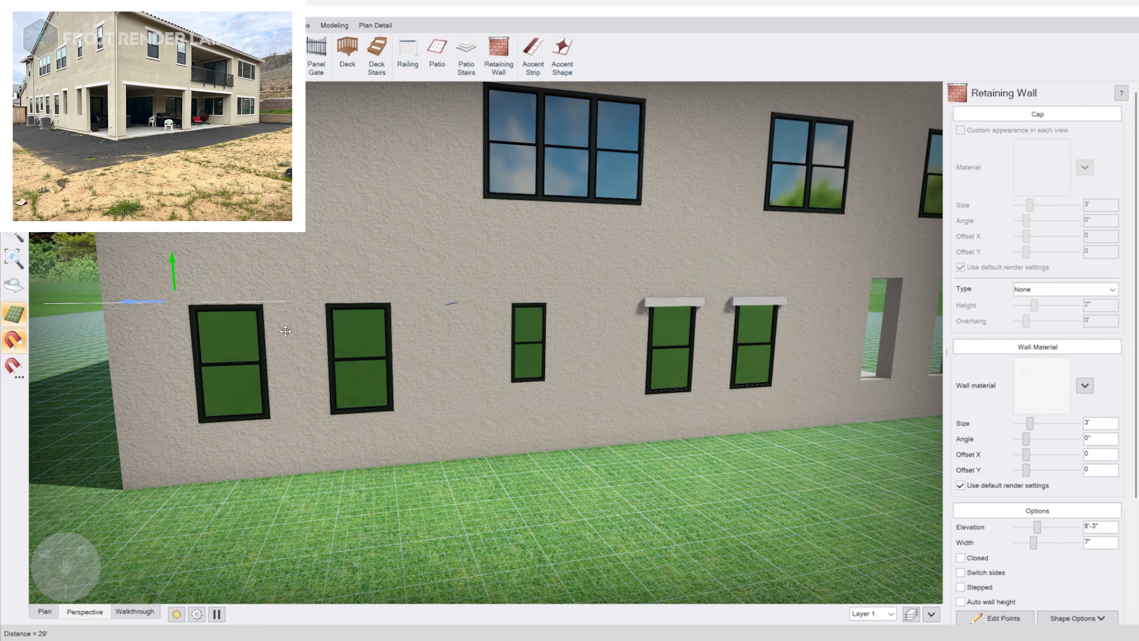
{"action": "left_click_drag", "start_coordinate": [285, 331], "coordinate": [330, 329]}
{"action": "middle_click_drag", "start_coordinate": [418, 348], "coordinate": [365, 340]}
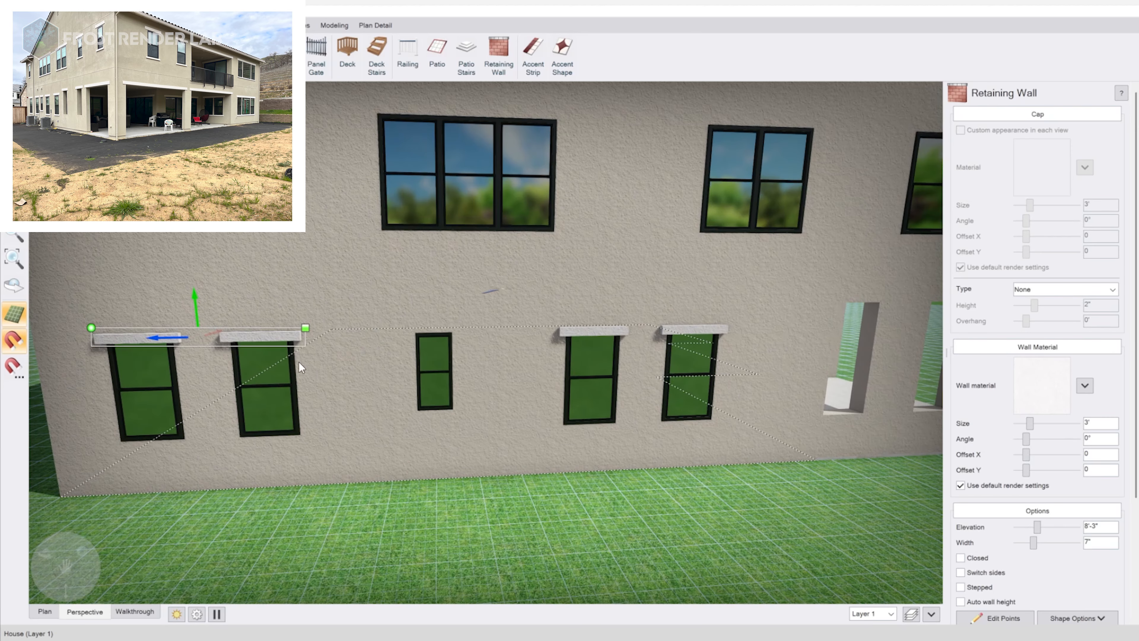
Copy one ground-floor trim over the small narrow window in the middle of the side wall
{"action": "left_click", "coordinate": [613, 332]}
{"action": "left_click", "coordinate": [611, 330]}
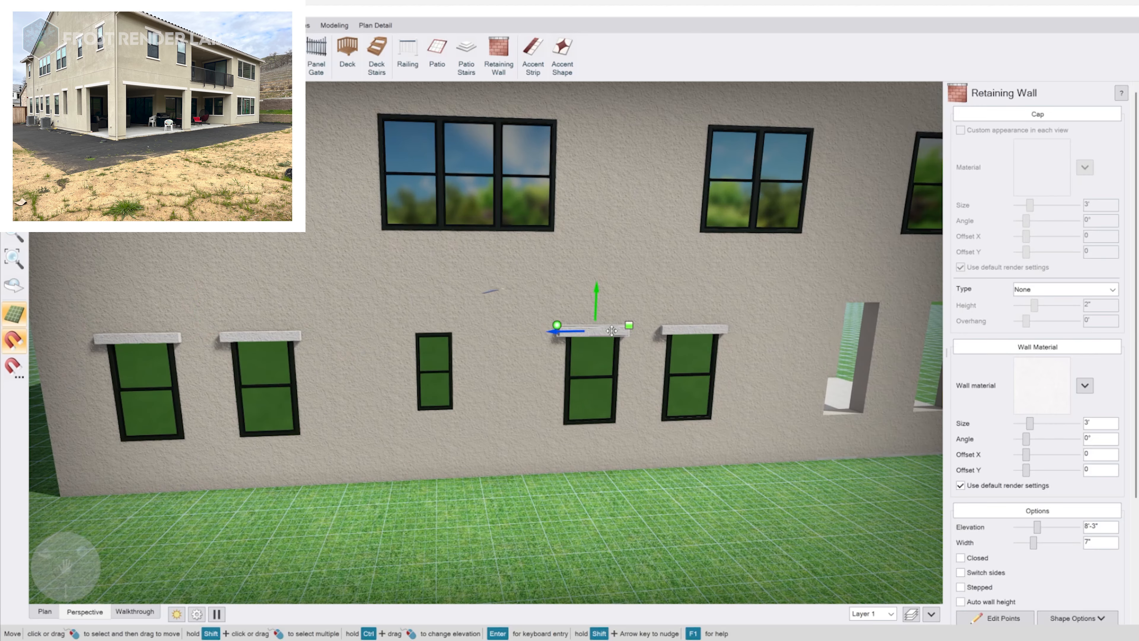
{"action": "left_click_drag", "start_coordinate": [611, 327], "coordinate": [440, 345]}
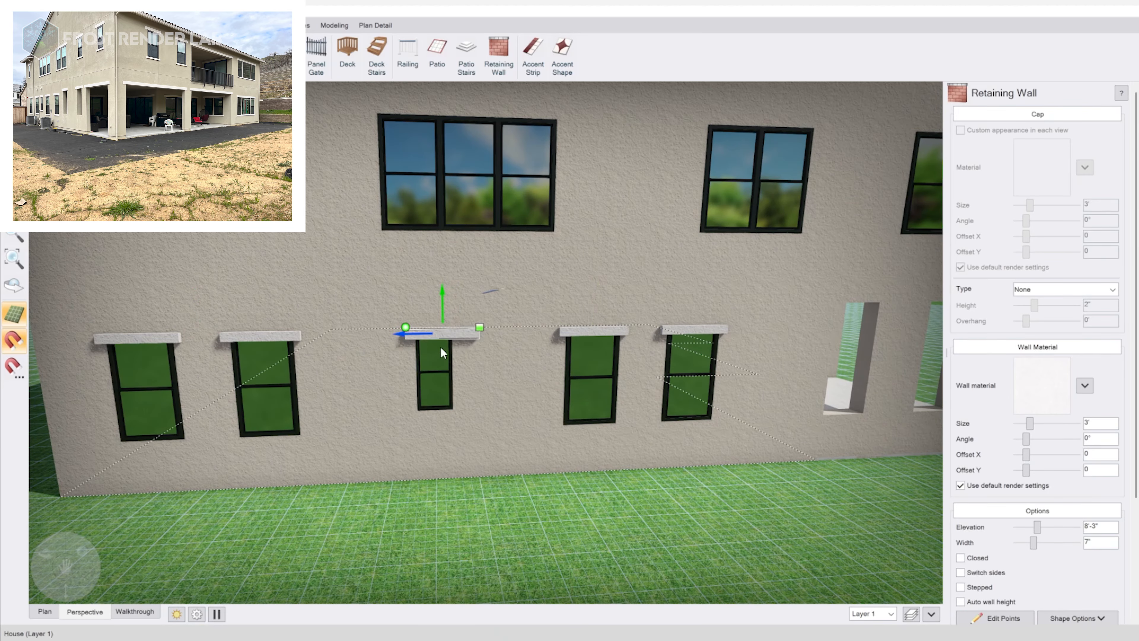
Edit the narrow window's trim end points to shorten it to 3' and center it over the window
{"action": "left_click", "coordinate": [1004, 619]}
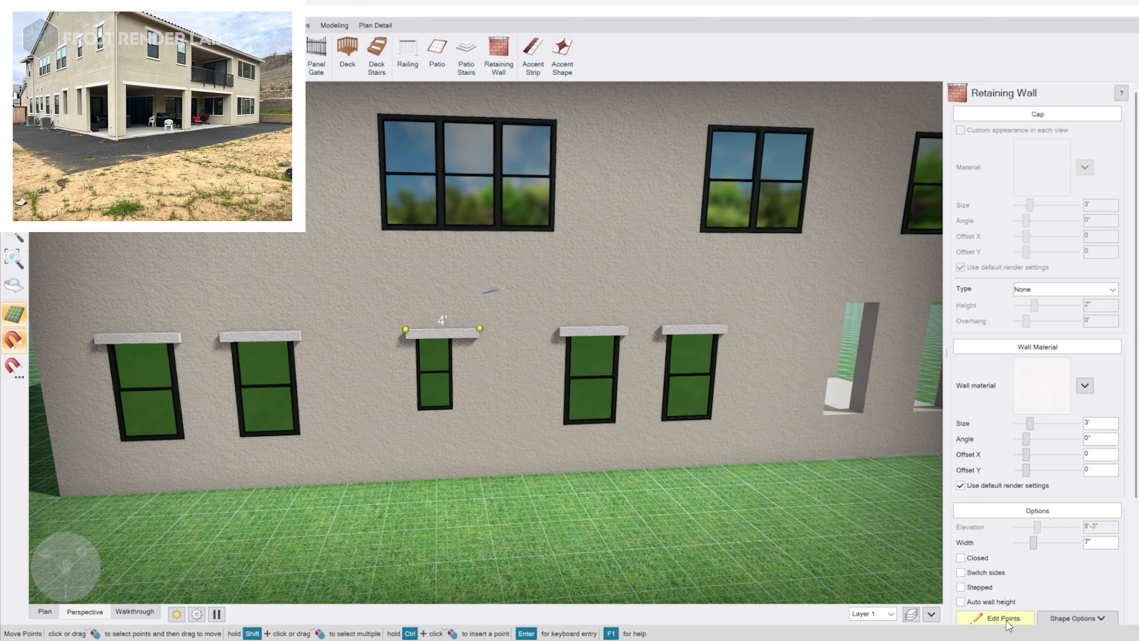
{"action": "left_click_drag", "start_coordinate": [397, 331], "coordinate": [468, 328]}
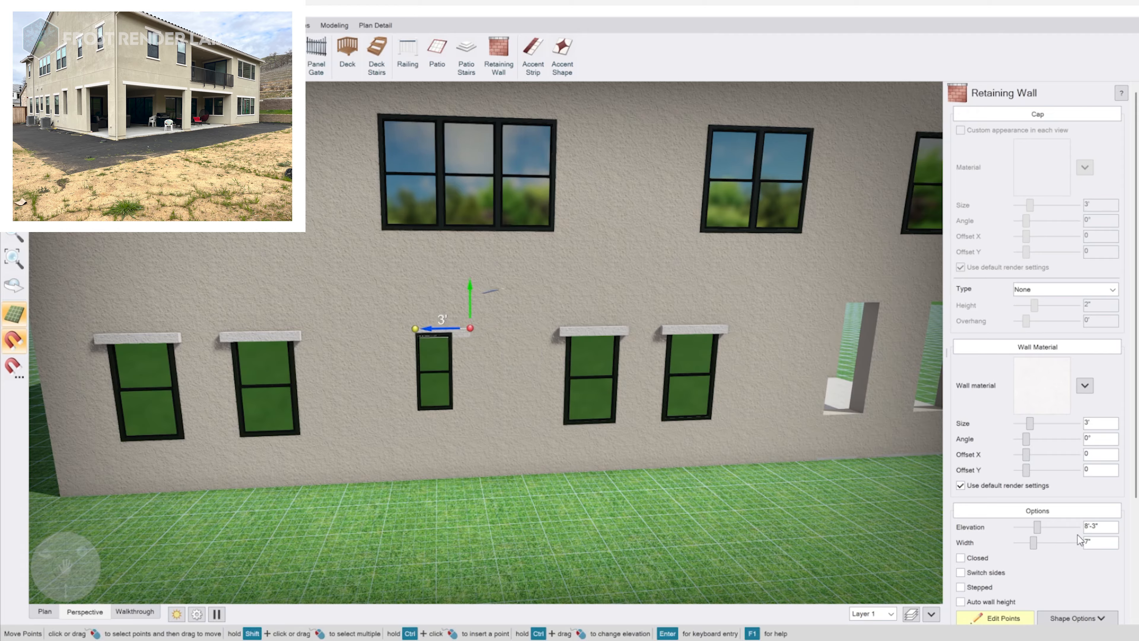
{"action": "left_click", "coordinate": [1010, 618]}
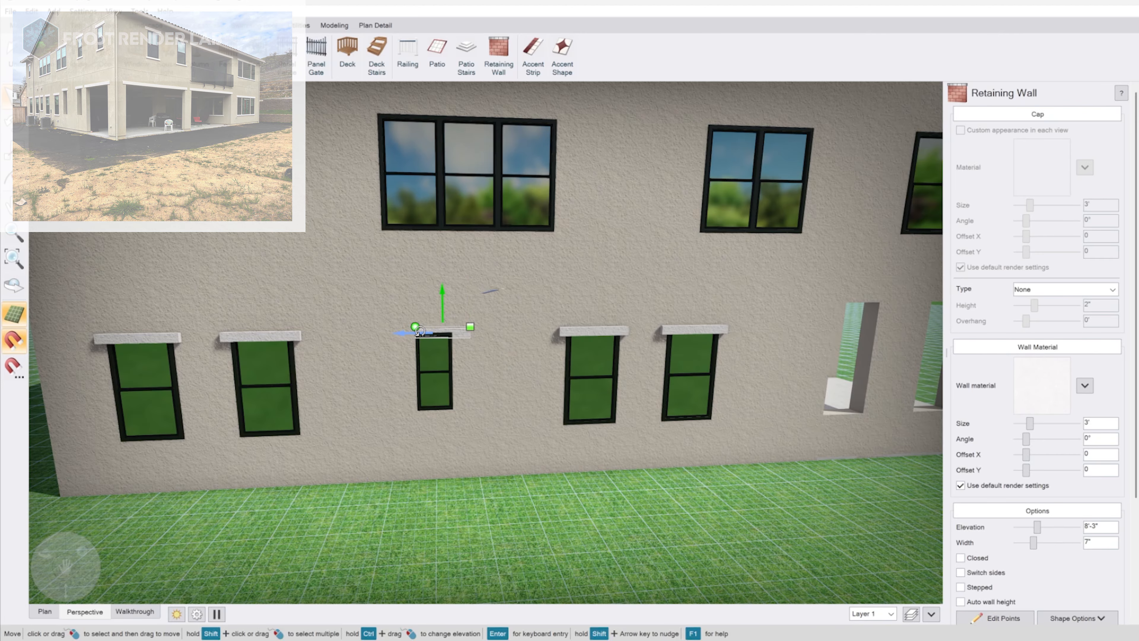
{"action": "left_click_drag", "start_coordinate": [422, 333], "coordinate": [420, 334]}
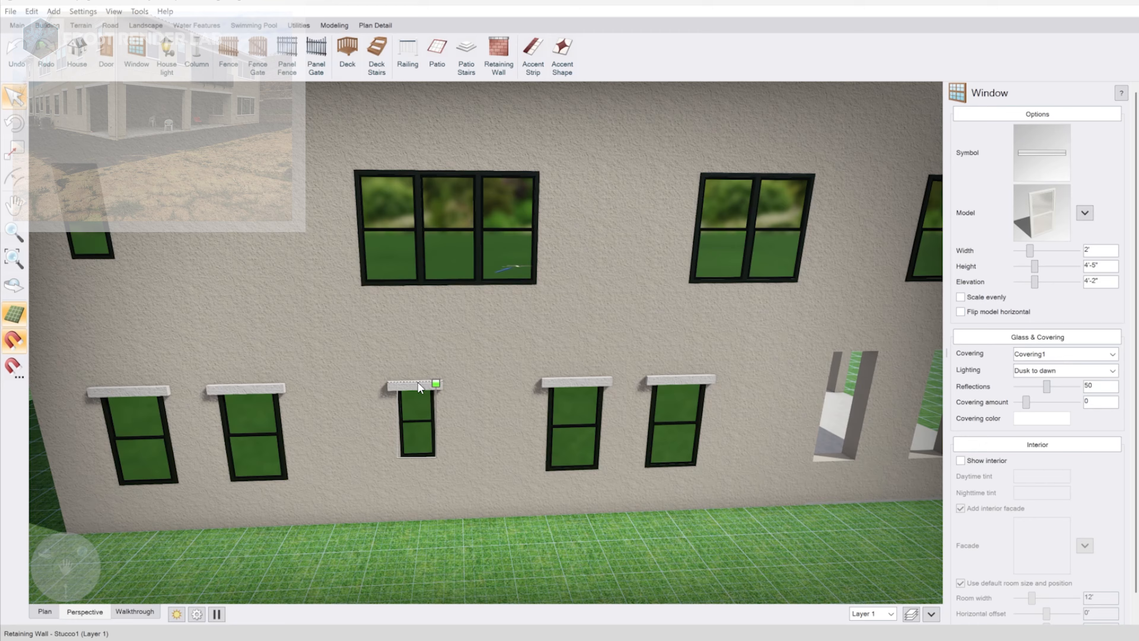
Copy the 3' trim up to 19'-3" elevation, over the narrow upper-floor window at the far end of the side wall
{"action": "left_click", "coordinate": [418, 383]}
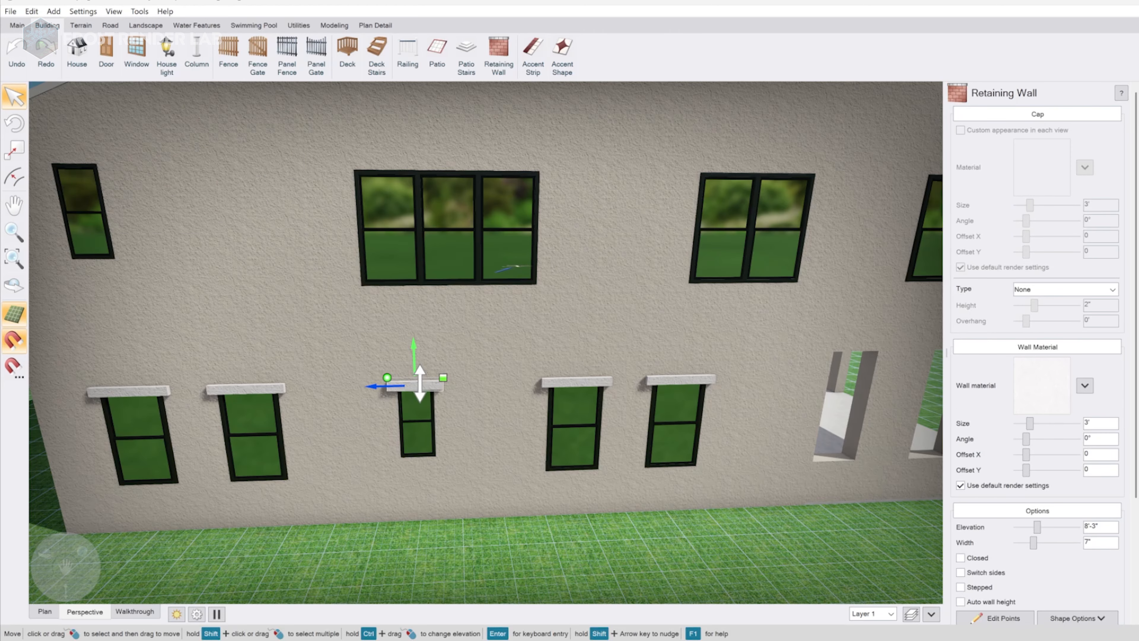
{"action": "left_click_drag", "start_coordinate": [414, 366], "coordinate": [2, 171]}
{"action": "mouse_move", "coordinate": [48, 186]}
{"action": "middle_mouse_down"}
{"action": "mouse_move", "coordinate": [61, 179]}
{"action": "mouse_move", "coordinate": [38, 177]}
{"action": "middle_mouse_up"}
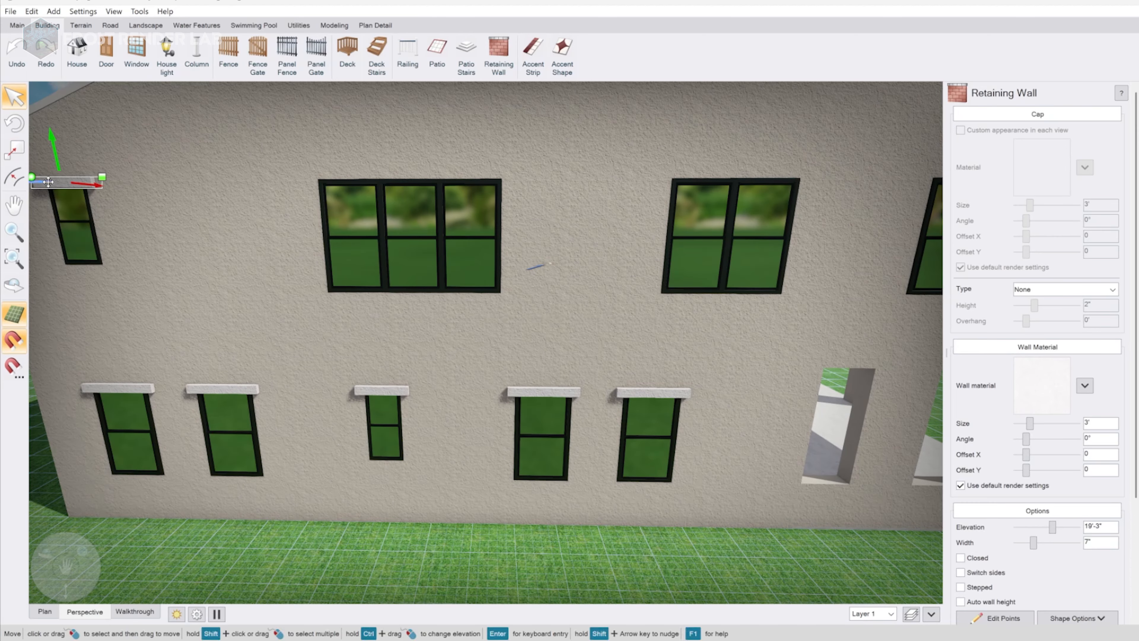
Copy the upper-floor trim over the three-pane window and edit its end point to lengthen it to 10'
{"action": "left_click_drag", "start_coordinate": [48, 182], "coordinate": [373, 182]}
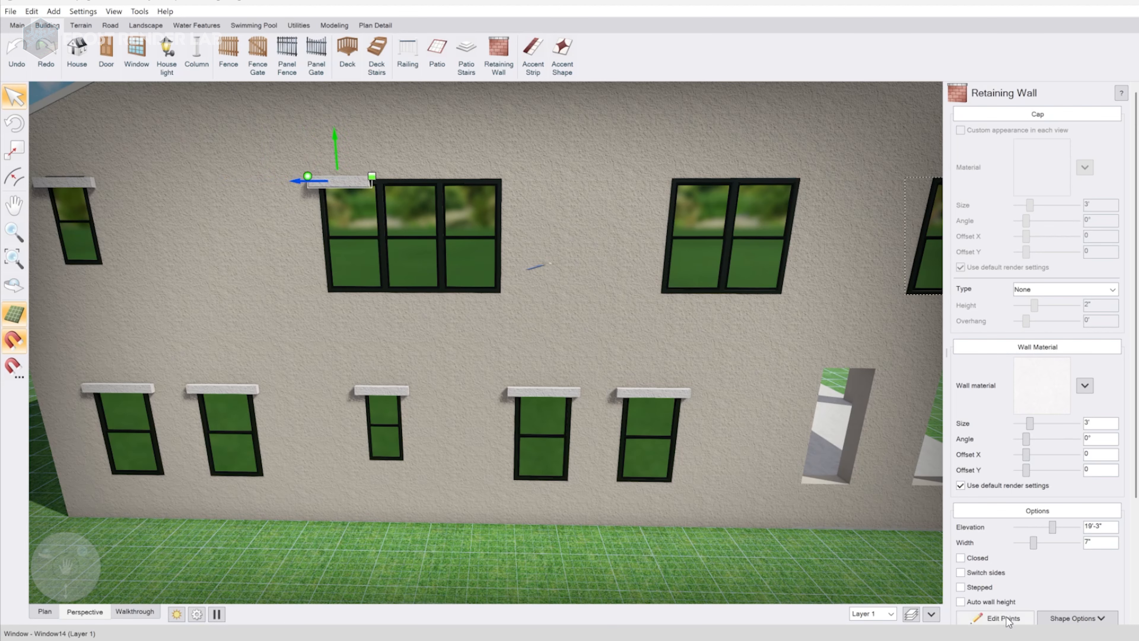
{"action": "left_click", "coordinate": [1004, 618]}
{"action": "left_click", "coordinate": [368, 177]}
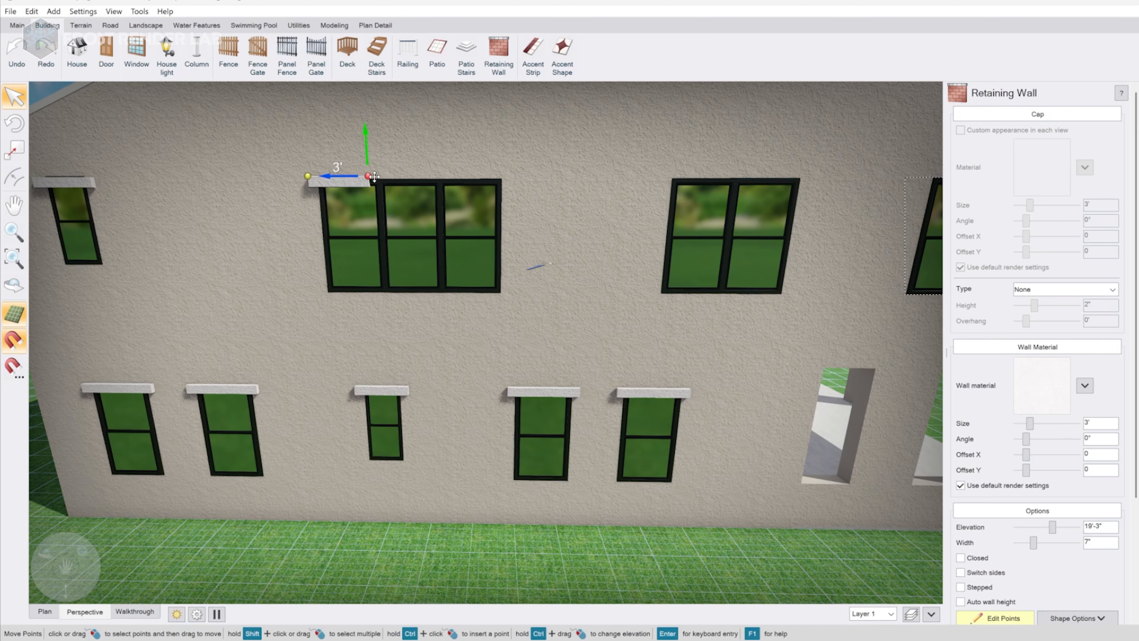
{"action": "left_click_drag", "start_coordinate": [326, 178], "coordinate": [469, 179]}
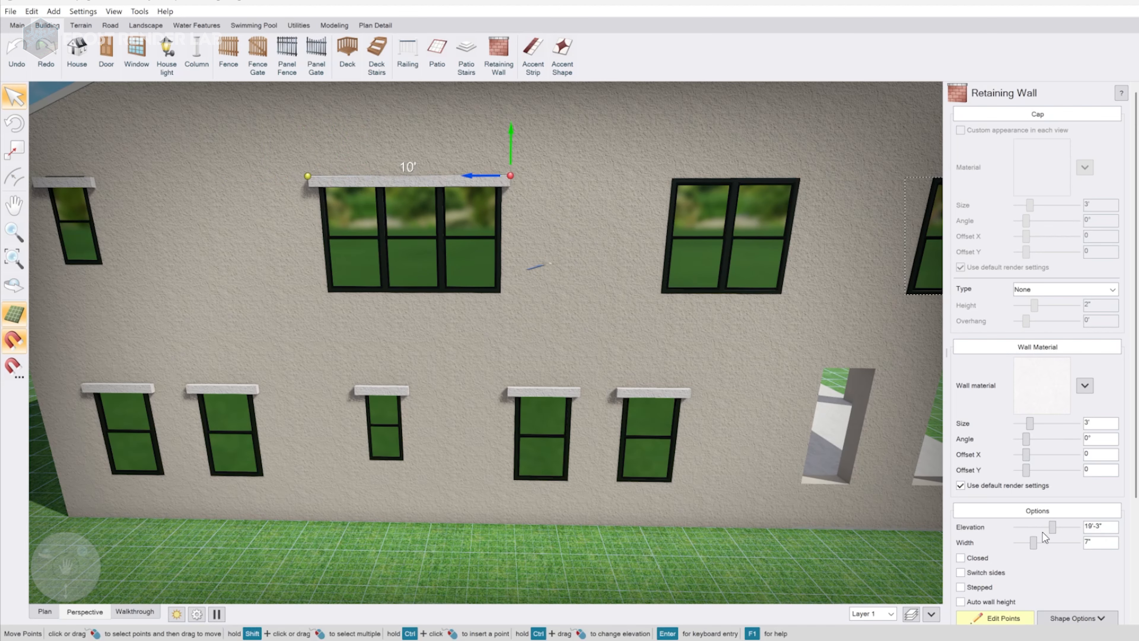
{"action": "right_click", "coordinate": [507, 286]}
Copy the 10' trim over the upper two-pane window and shorten it to fit that window's width
{"action": "left_click_drag", "start_coordinate": [379, 181], "coordinate": [683, 179], "text": "ctrl"}
{"action": "middle_click_drag", "start_coordinate": [683, 189], "coordinate": [597, 182]}
{"action": "left_click", "coordinate": [1004, 618]}
{"action": "left_click", "coordinate": [499, 165]}
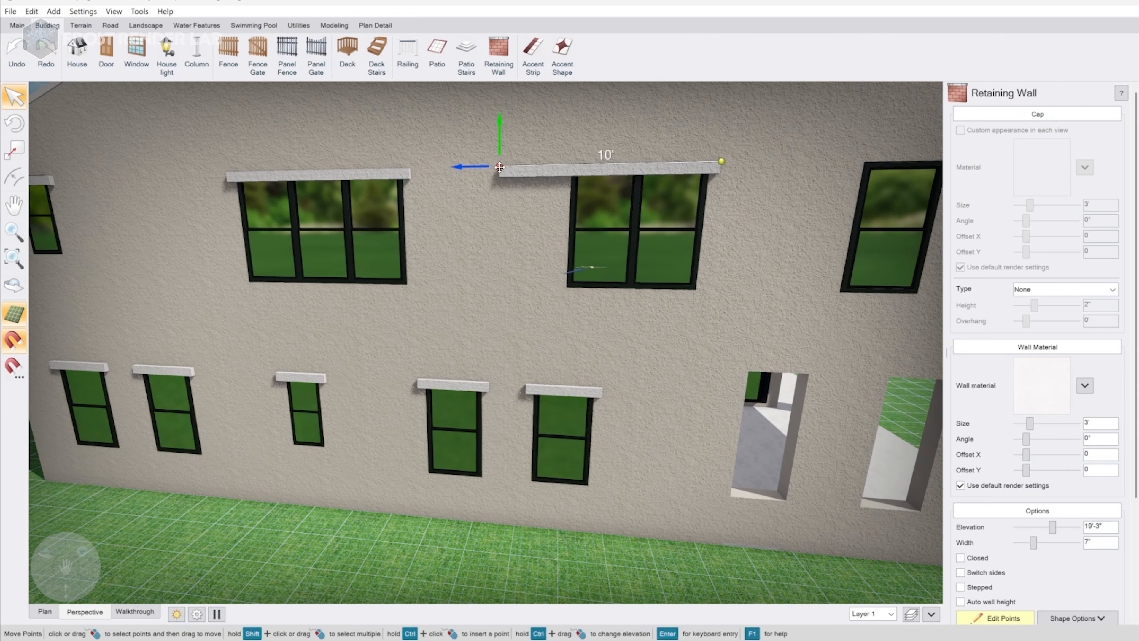
{"action": "left_click_drag", "start_coordinate": [476, 167], "coordinate": [530, 167]}
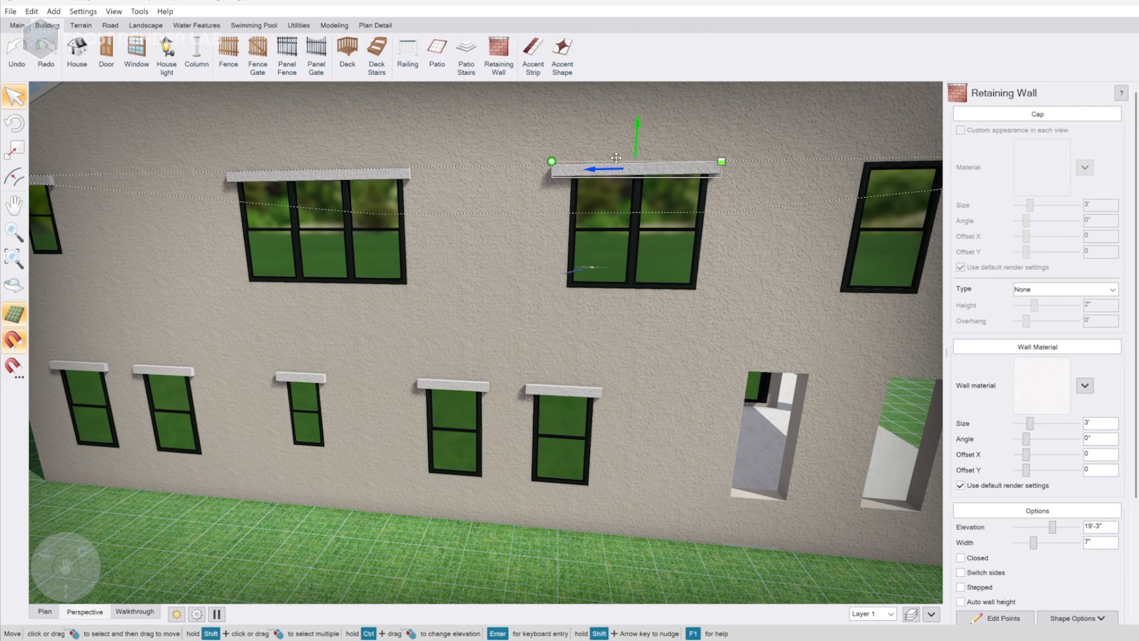
{"action": "left_click", "coordinate": [615, 168]}
{"action": "left_click", "coordinate": [616, 169]}
Copy the upper-floor trim over the single windows near the patio end of the side wall
{"action": "middle_click_drag", "start_coordinate": [628, 202], "coordinate": [435, 204]}
{"action": "scroll", "coordinate": [435, 206], "scroll_direction": "down", "scroll_amount": 4}
{"action": "left_click", "coordinate": [433, 378]}
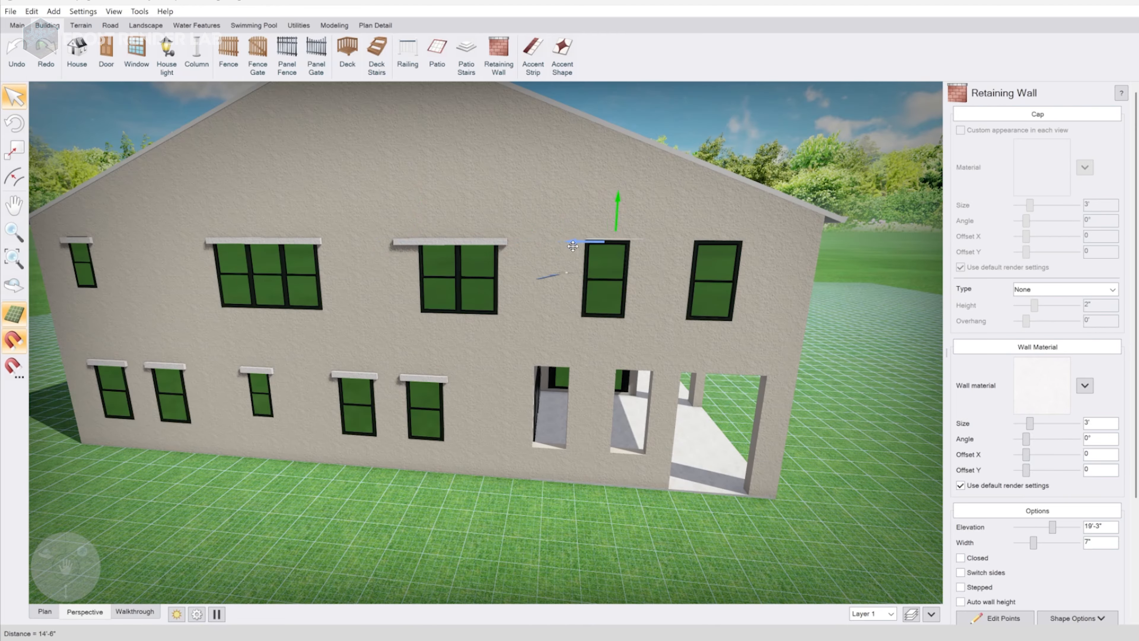
{"action": "left_click_drag", "start_coordinate": [573, 246], "coordinate": [567, 246]}
{"action": "middle_click_drag", "start_coordinate": [658, 263], "coordinate": [416, 254]}
Position the upper-floor trim over the patio-side wall's single windows and adjust its end points to fit their width
{"action": "left_click_drag", "start_coordinate": [597, 227], "coordinate": [612, 228]}
{"action": "middle_click_drag", "start_coordinate": [673, 287], "coordinate": [737, 286]}
{"action": "left_click", "coordinate": [996, 618]}
{"action": "left_click_drag", "start_coordinate": [571, 234], "coordinate": [577, 233]}
Fit a trim over the upper three-pane window at the patio side's far end and copy it over the window below at 8'-7" elevation
{"action": "scroll", "coordinate": [578, 238], "scroll_direction": "up", "scroll_amount": 5}
{"action": "scroll", "coordinate": [579, 315], "scroll_direction": "down", "scroll_amount": 3}
{"action": "middle_click_drag", "start_coordinate": [583, 377], "coordinate": [522, 412]}
{"action": "left_click_drag", "start_coordinate": [520, 340], "coordinate": [611, 340]}
{"action": "left_click", "coordinate": [996, 618]}
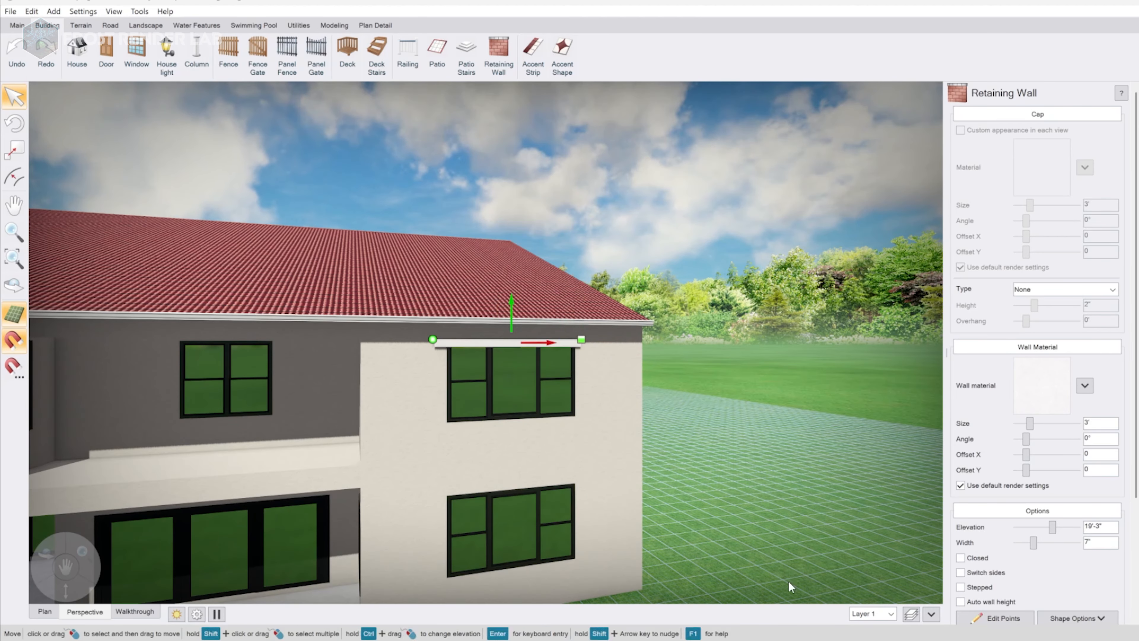
{"action": "left_click_drag", "start_coordinate": [508, 454], "coordinate": [508, 455], "text": "ctrl"}
{"action": "middle_click_drag", "start_coordinate": [508, 454], "coordinate": [662, 471]}
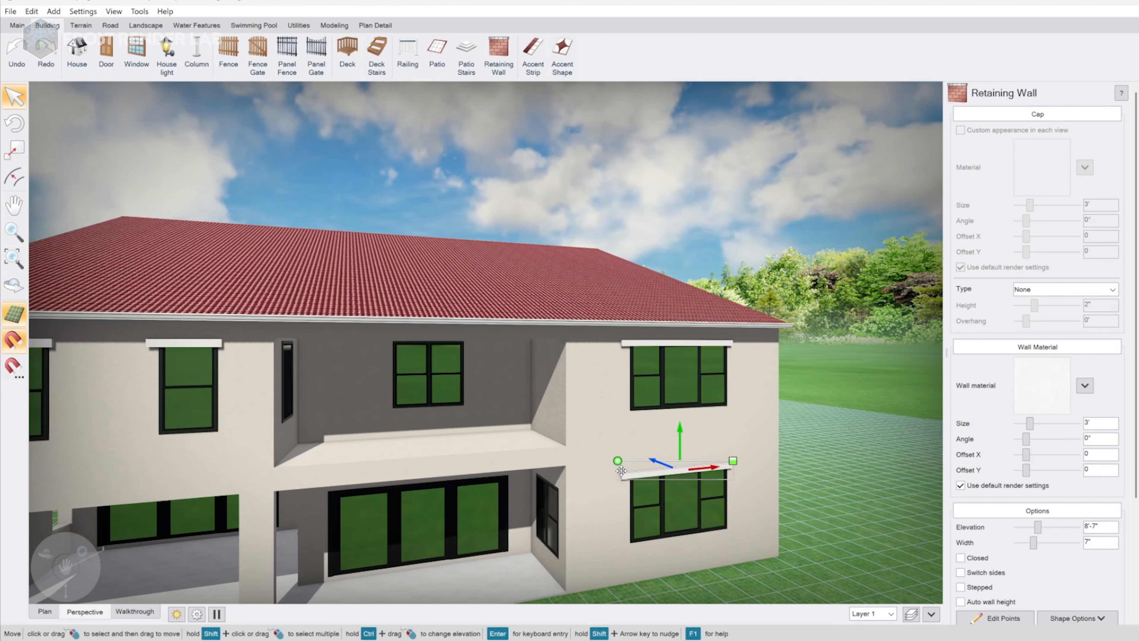
Copy the trim from the ground-floor three-pane window to the wall above the recessed three-panel patio door
{"action": "left_click_drag", "start_coordinate": [444, 513], "coordinate": [444, 515]}
{"action": "middle_click_drag", "start_coordinate": [444, 515], "coordinate": [522, 491]}
{"action": "scroll", "coordinate": [514, 449], "scroll_direction": "down", "scroll_amount": 5}
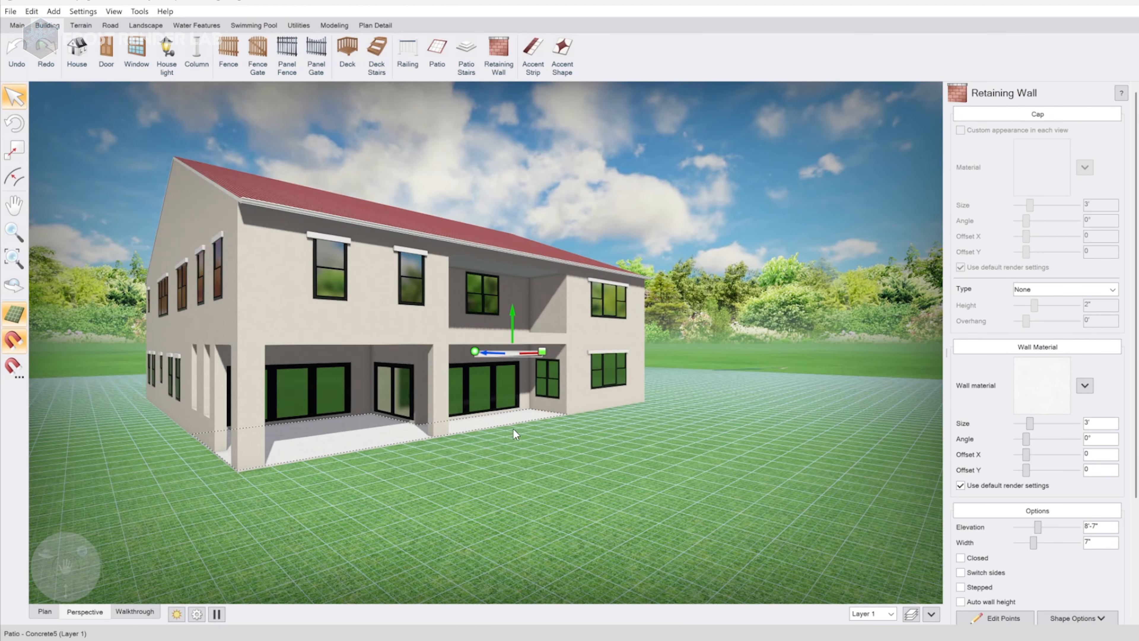
{"action": "scroll", "coordinate": [513, 430], "scroll_direction": "up", "scroll_amount": 6}
{"action": "left_click_drag", "start_coordinate": [495, 377], "coordinate": [444, 387]}
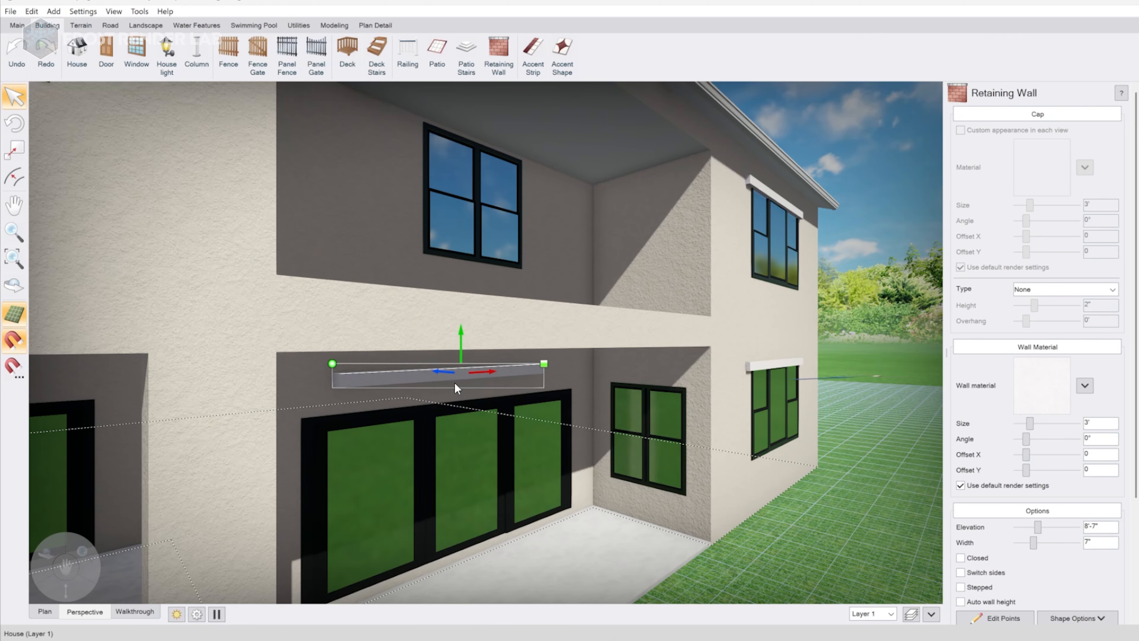
Lower the patio door trim to 7'-5" elevation and stretch its end points across the three-panel door
{"action": "middle_click_drag", "start_coordinate": [457, 387], "coordinate": [372, 395]}
{"action": "left_click_drag", "start_coordinate": [364, 350], "coordinate": [366, 372]}
{"action": "left_click", "coordinate": [996, 618]}
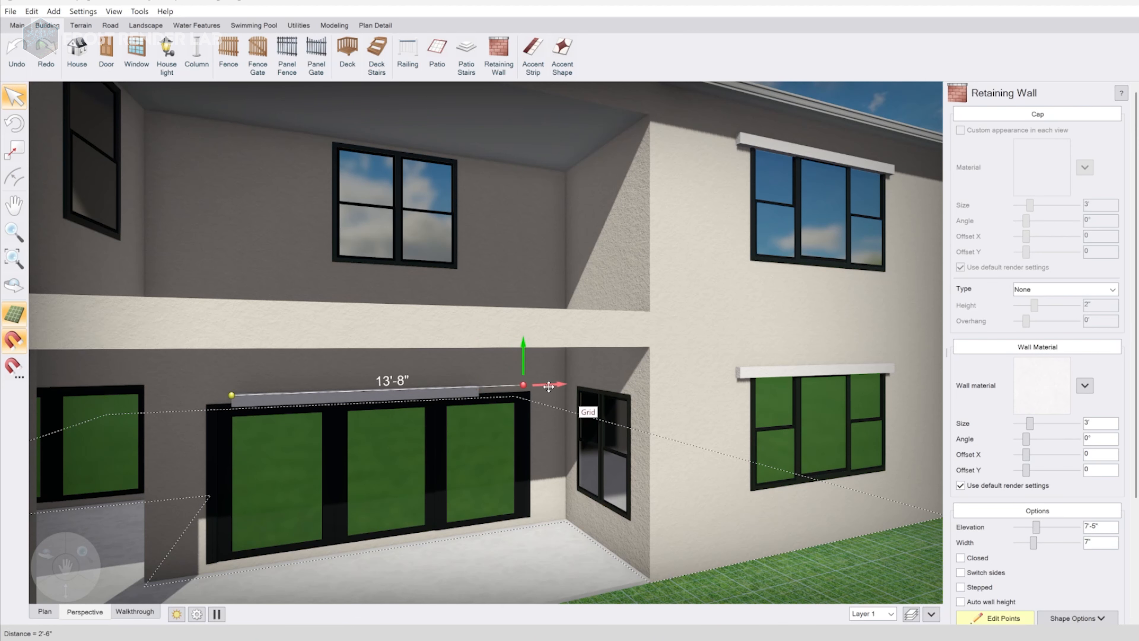
{"action": "middle_click_drag", "start_coordinate": [253, 415], "coordinate": [397, 359]}
{"action": "key", "text": "Escape"}
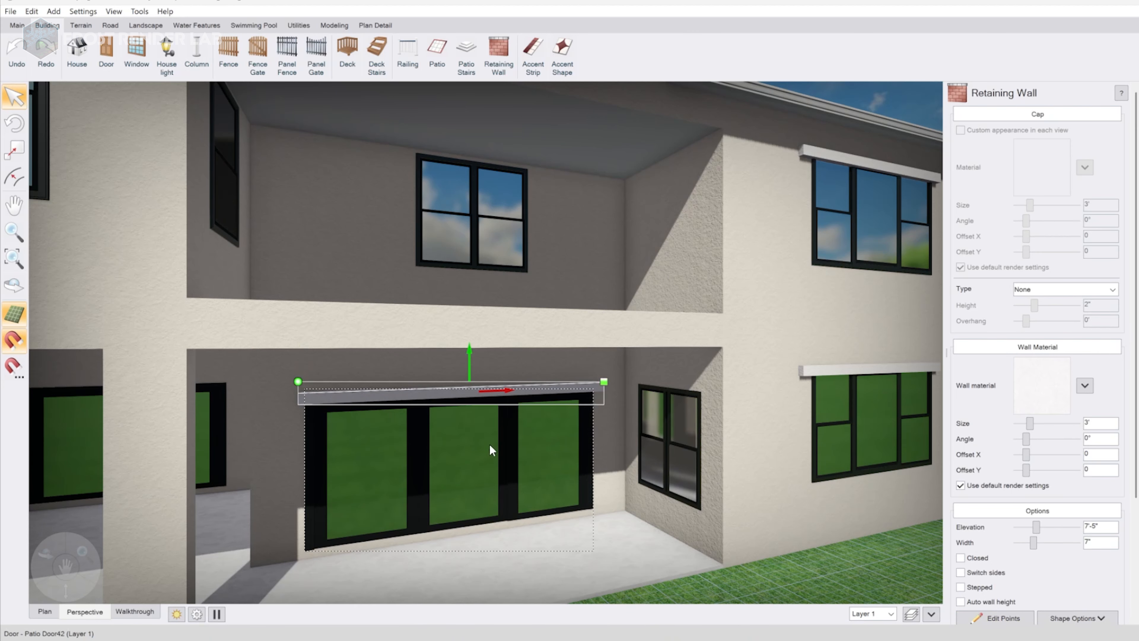
Copy the patio door trim and place it above the covered patio's three-panel door at about 7'-8" elevation
{"action": "key", "text": "ctrl+c"}
{"action": "key", "text": "ctrl+v"}
{"action": "middle_click_drag", "start_coordinate": [489, 443], "coordinate": [675, 385]}
{"action": "left_click_drag", "start_coordinate": [675, 385], "coordinate": [277, 422]}
{"action": "middle_click_drag", "start_coordinate": [277, 422], "coordinate": [453, 415]}
{"action": "left_click_drag", "start_coordinate": [453, 415], "coordinate": [442, 408]}
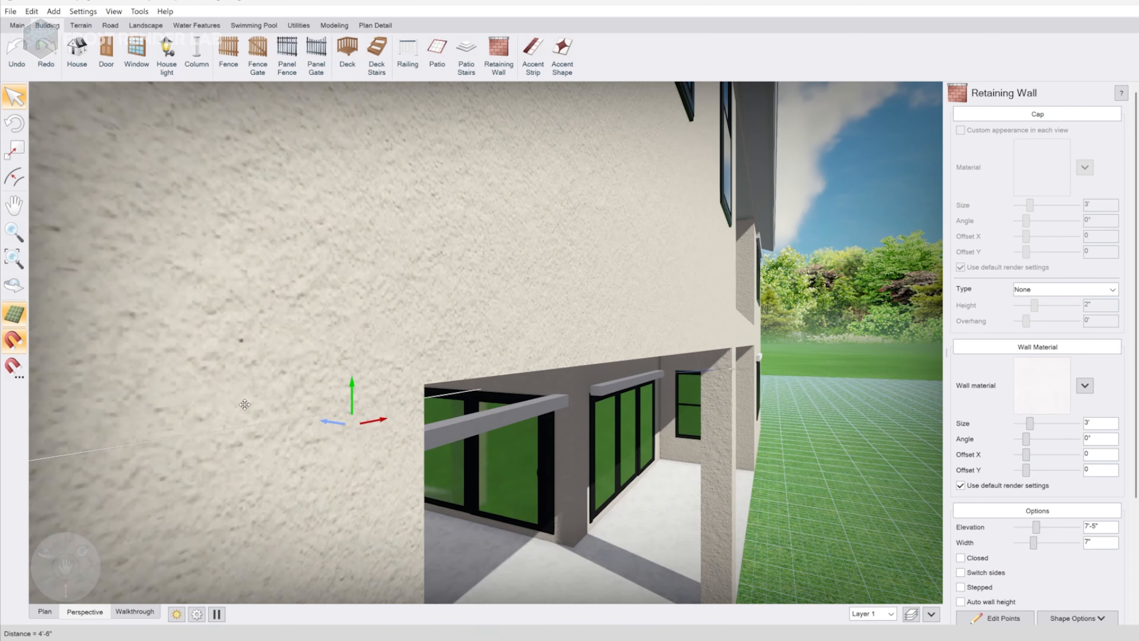
{"action": "middle_click_drag", "start_coordinate": [442, 409], "coordinate": [412, 427]}
{"action": "left_click_drag", "start_coordinate": [318, 409], "coordinate": [287, 382]}
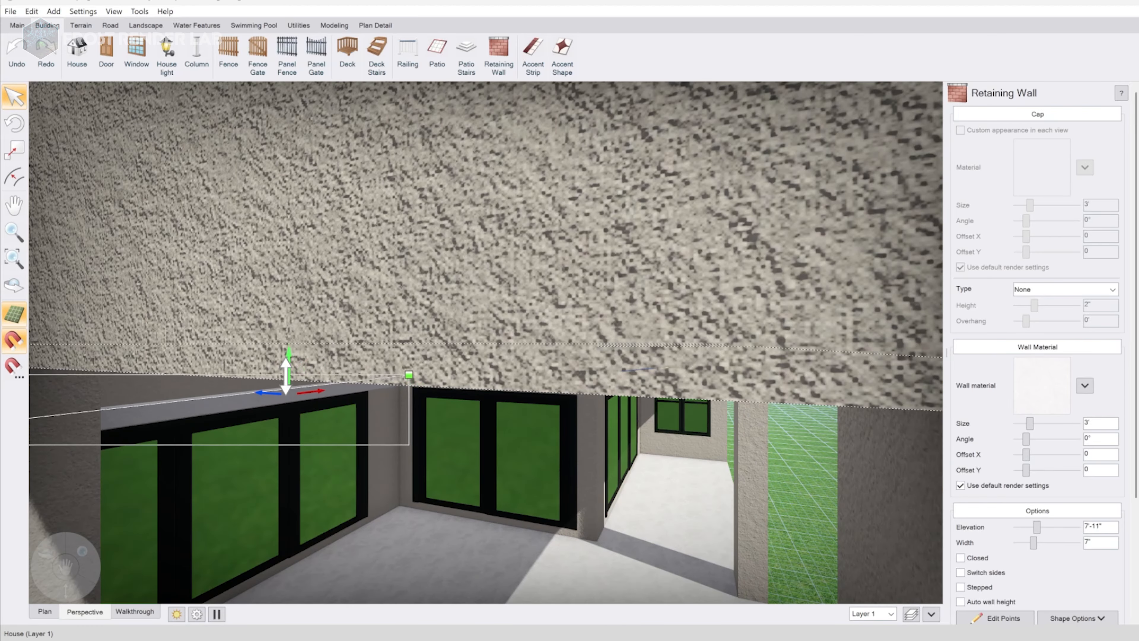
{"action": "middle_click_drag", "start_coordinate": [305, 365], "coordinate": [422, 422]}
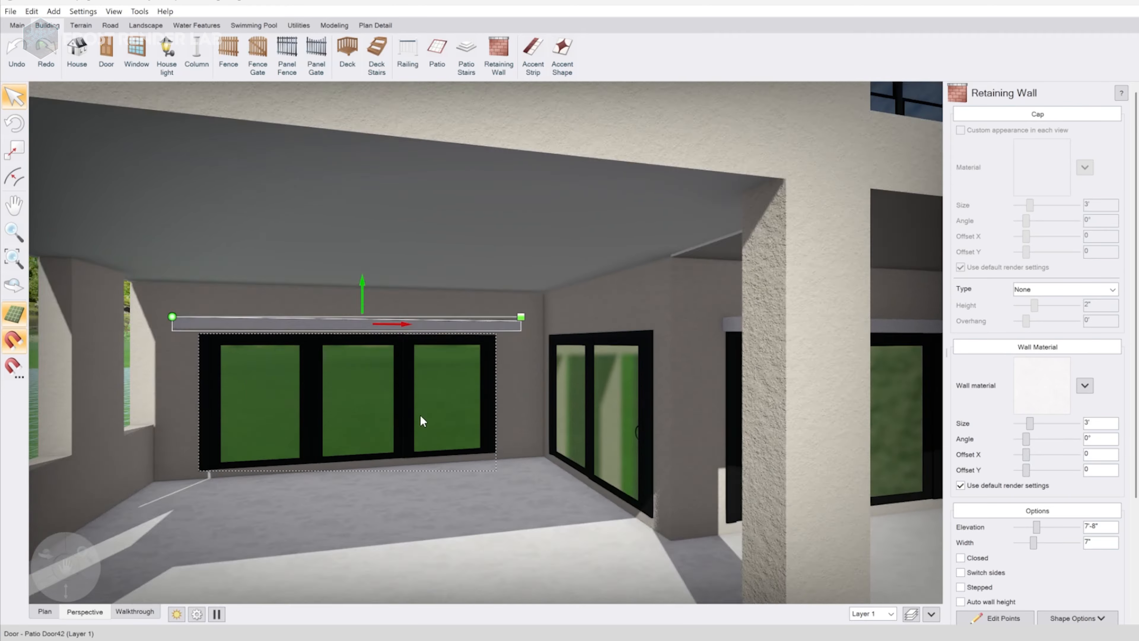
Lower the covered patio's door trim to 7'-2" elevation and edit its end points to span the three-panel door
{"action": "scroll", "coordinate": [422, 422], "scroll_direction": "up", "scroll_amount": 3}
{"action": "left_click_drag", "start_coordinate": [257, 270], "coordinate": [257, 291]}
{"action": "left_click", "coordinate": [1004, 618]}
{"action": "left_click", "coordinate": [547, 315]}
{"action": "middle_click_drag", "start_coordinate": [153, 330], "coordinate": [783, 390]}
{"action": "left_click", "coordinate": [1001, 621]}
{"action": "scroll", "coordinate": [583, 350], "scroll_direction": "down", "scroll_amount": 5}
{"action": "middle_click_drag", "start_coordinate": [583, 350], "coordinate": [543, 334]}
{"action": "left_click_drag", "start_coordinate": [529, 326], "coordinate": [516, 327]}
{"action": "middle_click_drag", "start_coordinate": [516, 326], "coordinate": [655, 366]}
{"action": "scroll", "coordinate": [654, 366], "scroll_direction": "up", "scroll_amount": 2}
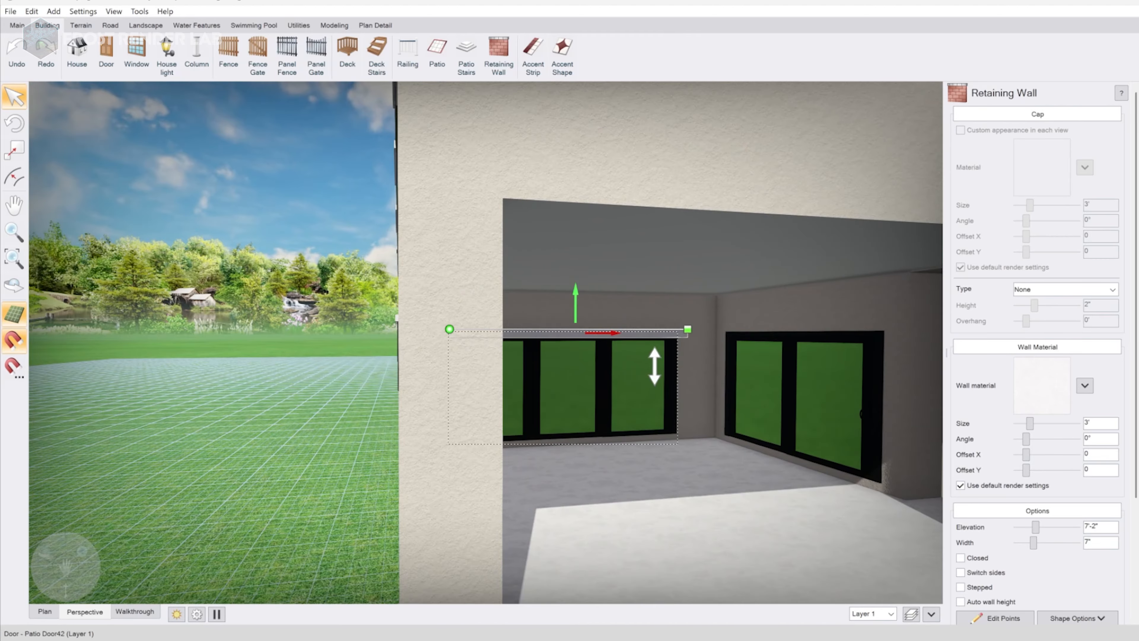
Try to reuse a copy of the long door trim over the adjoining two-panel patio door
{"action": "left_click_drag", "start_coordinate": [619, 317], "coordinate": [620, 317]}
{"action": "mouse_move", "coordinate": [620, 318]}
{"action": "middle_mouse_down"}
{"action": "mouse_move", "coordinate": [631, 364]}
{"action": "mouse_move", "coordinate": [623, 331]}
{"action": "middle_mouse_up"}
{"action": "left_click_drag", "start_coordinate": [626, 333], "coordinate": [887, 322]}
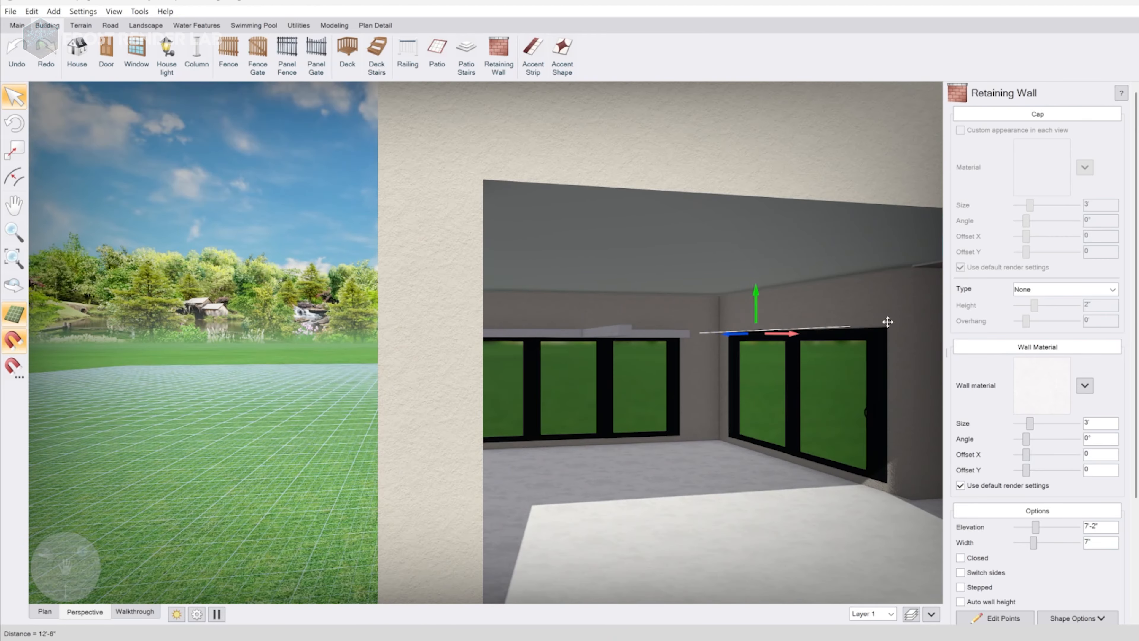
{"action": "middle_click_drag", "start_coordinate": [758, 334], "coordinate": [730, 366]}
{"action": "key", "text": "Delete"}
Copy a ground-floor window trim from the side wall and move the copy toward the covered patio
{"action": "left_click", "coordinate": [341, 316]}
{"action": "key", "text": "ctrl+c"}
{"action": "key", "text": "ctrl+v"}
{"action": "left_click_drag", "start_coordinate": [366, 317], "coordinate": [613, 325]}
{"action": "middle_click_drag", "start_coordinate": [612, 324], "coordinate": [379, 337]}
{"action": "scroll", "coordinate": [368, 331], "scroll_direction": "up", "scroll_amount": 3}
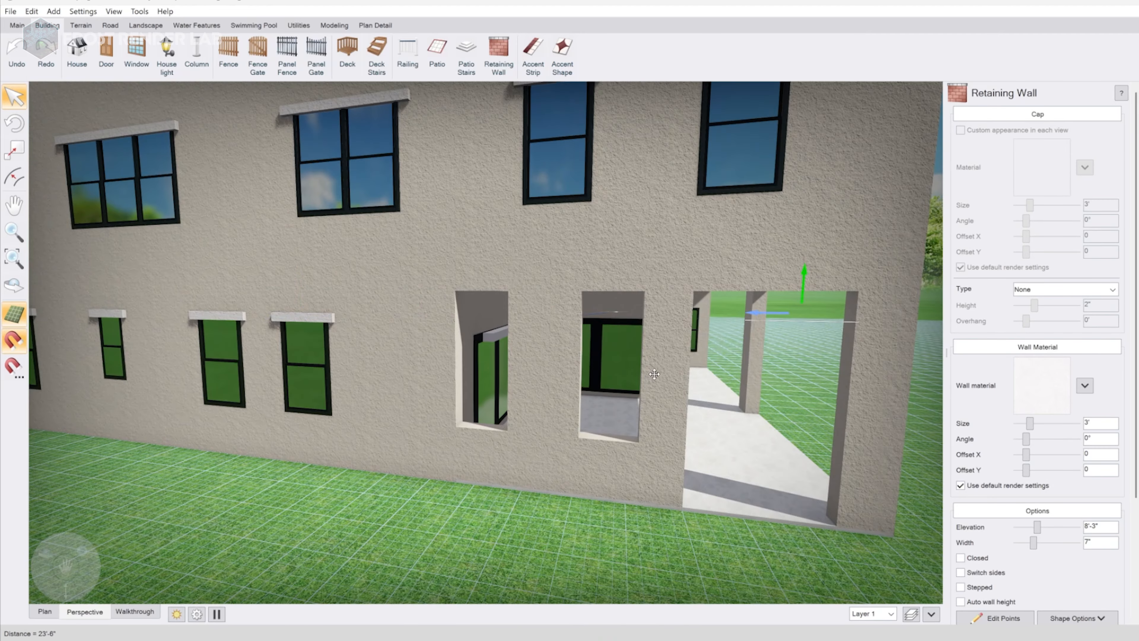
{"action": "left_click_drag", "start_coordinate": [655, 373], "coordinate": [635, 375]}
{"action": "middle_click_drag", "start_coordinate": [635, 375], "coordinate": [546, 387]}
Position the copied trim on the wall above the two-panel patio door at 7'-3" elevation
{"action": "left_click_drag", "start_coordinate": [426, 340], "coordinate": [547, 355]}
{"action": "middle_click_drag", "start_coordinate": [718, 368], "coordinate": [796, 372]}
{"action": "left_click_drag", "start_coordinate": [781, 276], "coordinate": [782, 296]}
{"action": "middle_click_drag", "start_coordinate": [798, 315], "coordinate": [859, 331]}
{"action": "left_click_drag", "start_coordinate": [859, 331], "coordinate": [937, 329]}
{"action": "middle_click_drag", "start_coordinate": [915, 339], "coordinate": [735, 359]}
{"action": "left_click_drag", "start_coordinate": [696, 295], "coordinate": [698, 286]}
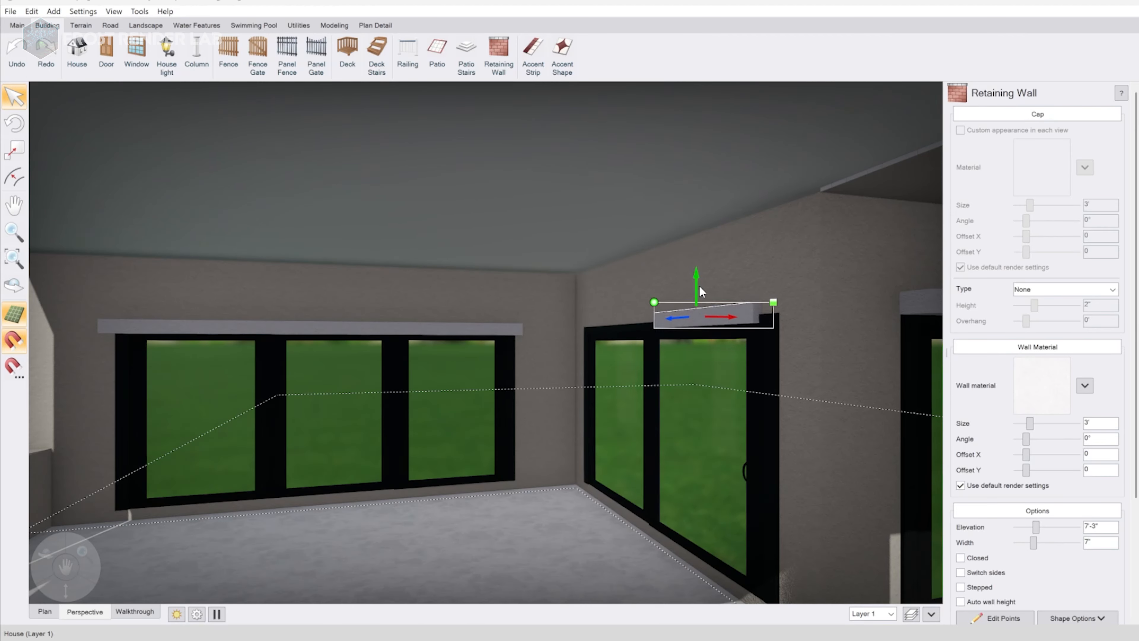
Edit the trim's end points to stretch it across the full width of the two-panel patio door
{"action": "middle_click_drag", "start_coordinate": [700, 288], "coordinate": [781, 299]}
{"action": "left_click", "coordinate": [1004, 618]}
{"action": "left_click", "coordinate": [806, 313]}
{"action": "left_click_drag", "start_coordinate": [779, 315], "coordinate": [818, 315]}
{"action": "left_click", "coordinate": [687, 318]}
{"action": "left_click_drag", "start_coordinate": [655, 320], "coordinate": [508, 329]}
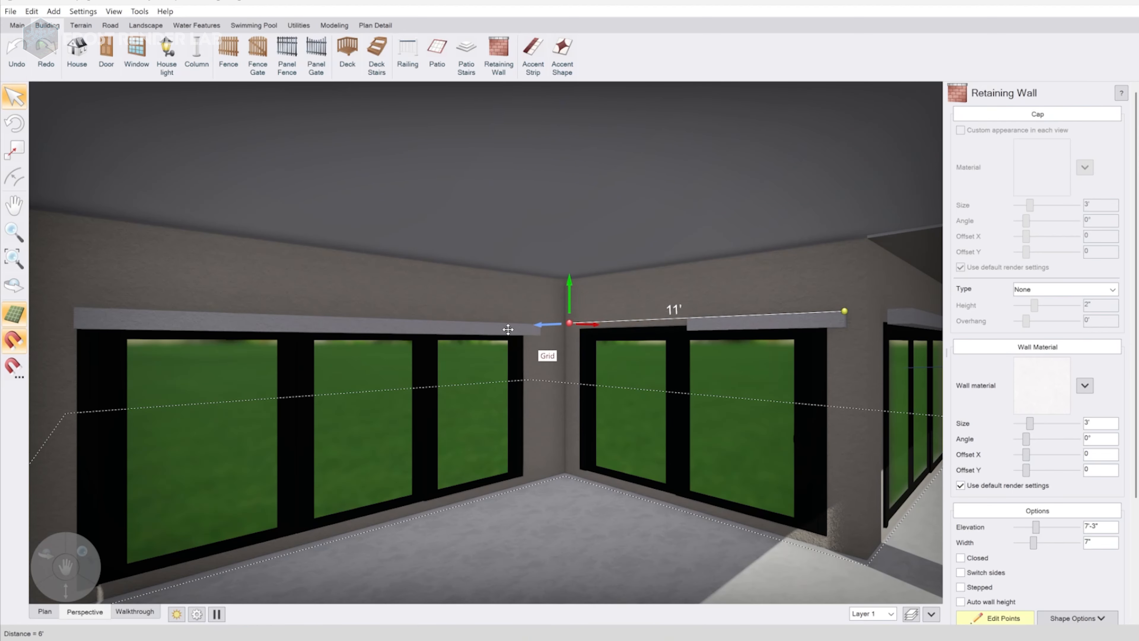
{"action": "left_click", "coordinate": [1009, 619]}
Copy the two-panel door's trim over the two-pane window on the side wall of the recessed patio
{"action": "middle_click_drag", "start_coordinate": [763, 499], "coordinate": [843, 485]}
{"action": "left_click_drag", "start_coordinate": [693, 332], "coordinate": [801, 382]}
{"action": "middle_click_drag", "start_coordinate": [808, 381], "coordinate": [919, 381]}
{"action": "left_click_drag", "start_coordinate": [785, 321], "coordinate": [821, 320]}
{"action": "middle_click_drag", "start_coordinate": [821, 320], "coordinate": [673, 332]}
{"action": "left_click_drag", "start_coordinate": [422, 320], "coordinate": [852, 323]}
{"action": "middle_click_drag", "start_coordinate": [852, 332], "coordinate": [761, 334]}
{"action": "left_click_drag", "start_coordinate": [750, 319], "coordinate": [629, 320]}
{"action": "middle_click_drag", "start_coordinate": [629, 328], "coordinate": [745, 342]}
Edit the end points of the copied trim to shorten it to 5'-6" over the recessed patio's two-pane window
{"action": "left_click", "coordinate": [1005, 618]}
{"action": "left_click", "coordinate": [615, 327]}
{"action": "left_click_drag", "start_coordinate": [644, 327], "coordinate": [907, 339]}
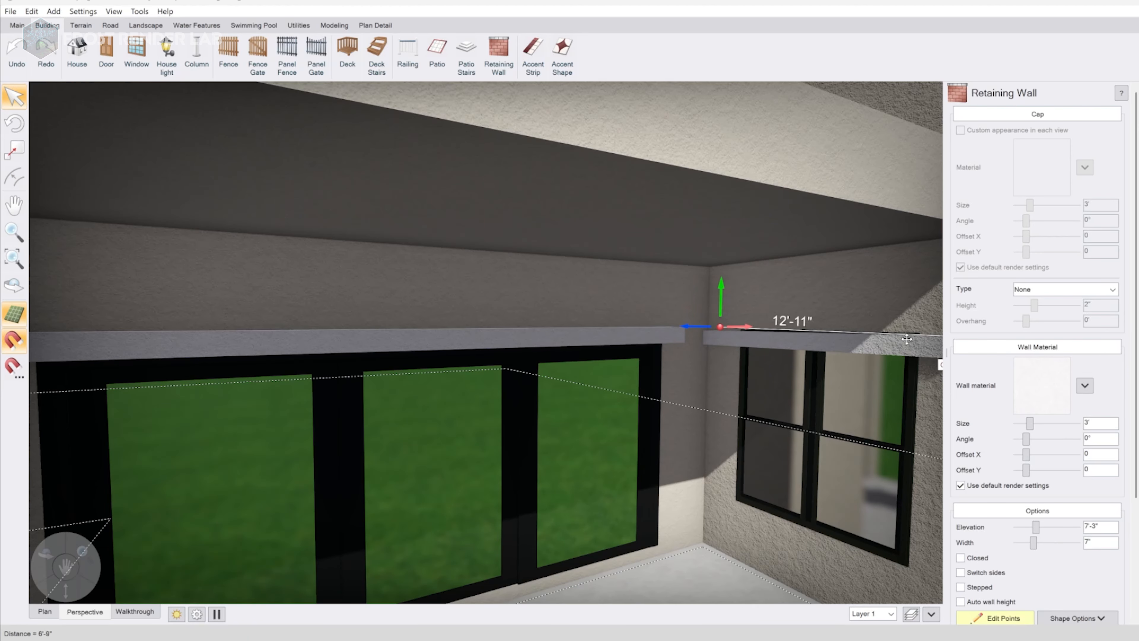
{"action": "middle_click_drag", "start_coordinate": [907, 339], "coordinate": [820, 379]}
{"action": "left_click_drag", "start_coordinate": [628, 334], "coordinate": [668, 339]}
{"action": "middle_click_drag", "start_coordinate": [673, 339], "coordinate": [567, 346]}
{"action": "left_click", "coordinate": [768, 361]}
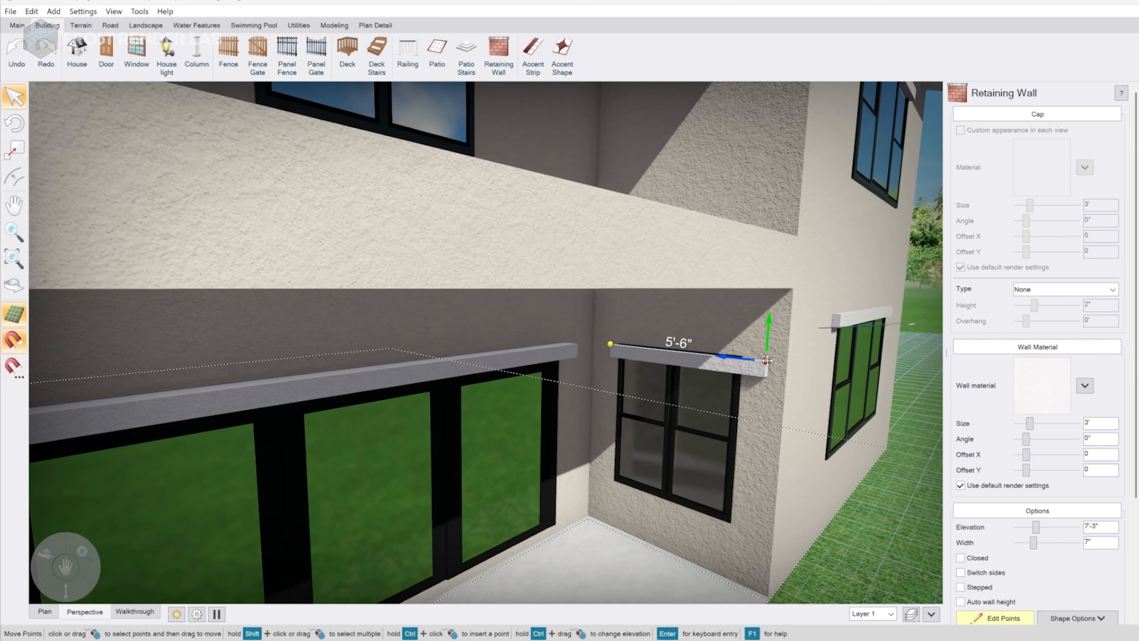
{"action": "left_click_drag", "start_coordinate": [738, 358], "coordinate": [673, 326]}
{"action": "left_click", "coordinate": [1009, 617]}
Copy the ground-floor two-panel patio door onto the second-floor balcony's side wall with a width of 6'
{"action": "middle_click_drag", "start_coordinate": [673, 326], "coordinate": [561, 381]}
{"action": "scroll", "coordinate": [561, 381], "scroll_direction": "down", "scroll_amount": 5}
{"action": "left_click", "coordinate": [303, 386]}
{"action": "key", "text": "ctrl+c"}
{"action": "key", "text": "ctrl+v"}
{"action": "left_click_drag", "start_coordinate": [309, 389], "coordinate": [567, 406]}
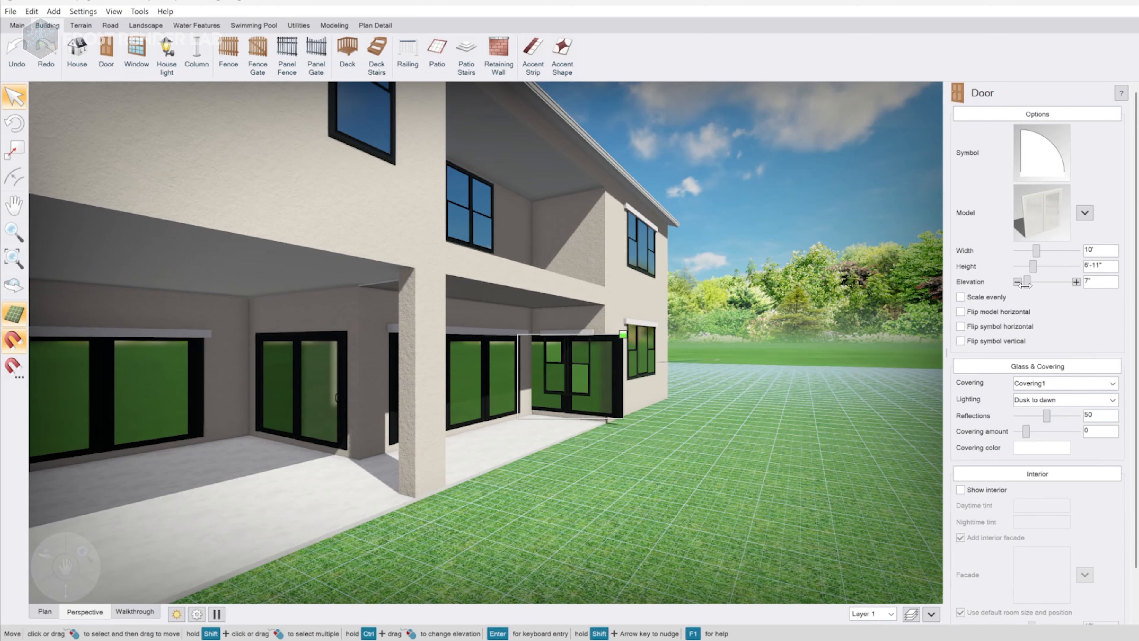
{"action": "left_click_drag", "start_coordinate": [1026, 283], "coordinate": [1050, 283]}
{"action": "middle_click_drag", "start_coordinate": [638, 392], "coordinate": [568, 352]}
Copy the recessed patio window's trim above the balcony door at 18'-3" elevation and adjust its length to 5'-6"
{"action": "left_click", "coordinate": [568, 350]}
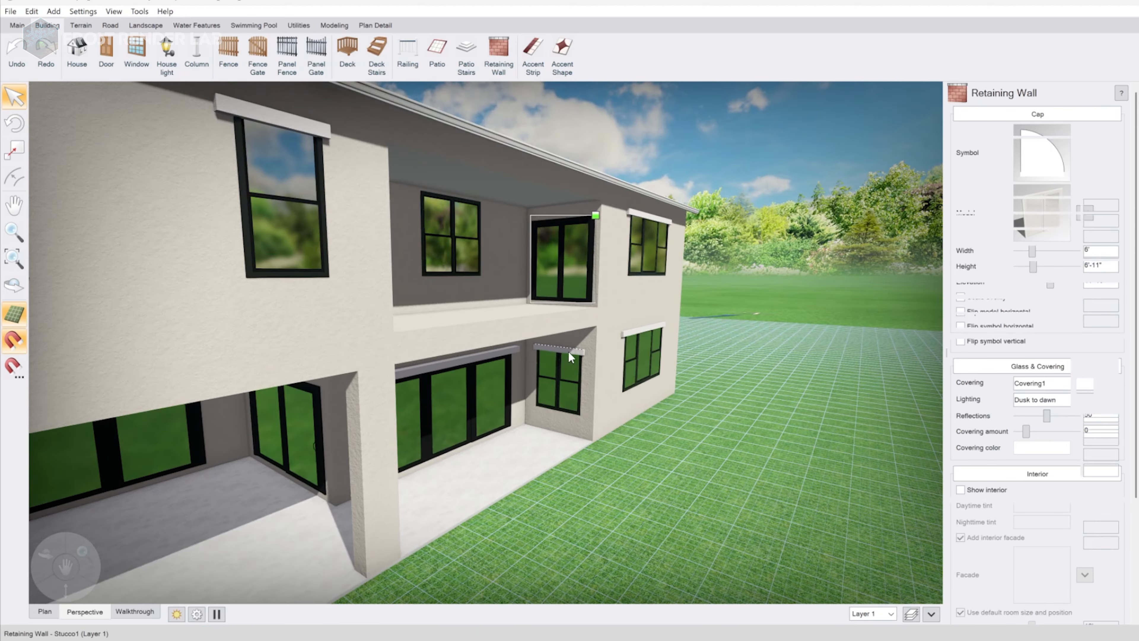
{"action": "double_click", "coordinate": [573, 220]}
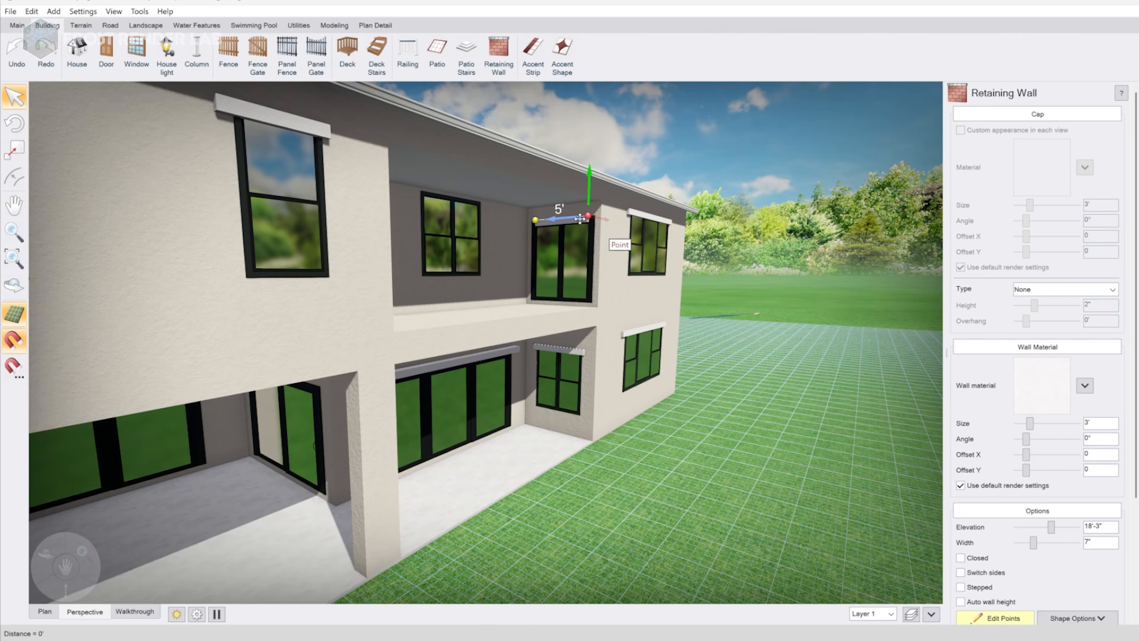
{"action": "scroll", "coordinate": [563, 217], "scroll_direction": "up", "scroll_amount": 5}
{"action": "middle_click_drag", "start_coordinate": [713, 194], "coordinate": [709, 330]}
{"action": "left_click_drag", "start_coordinate": [755, 215], "coordinate": [736, 216]}
{"action": "left_click", "coordinate": [590, 226]}
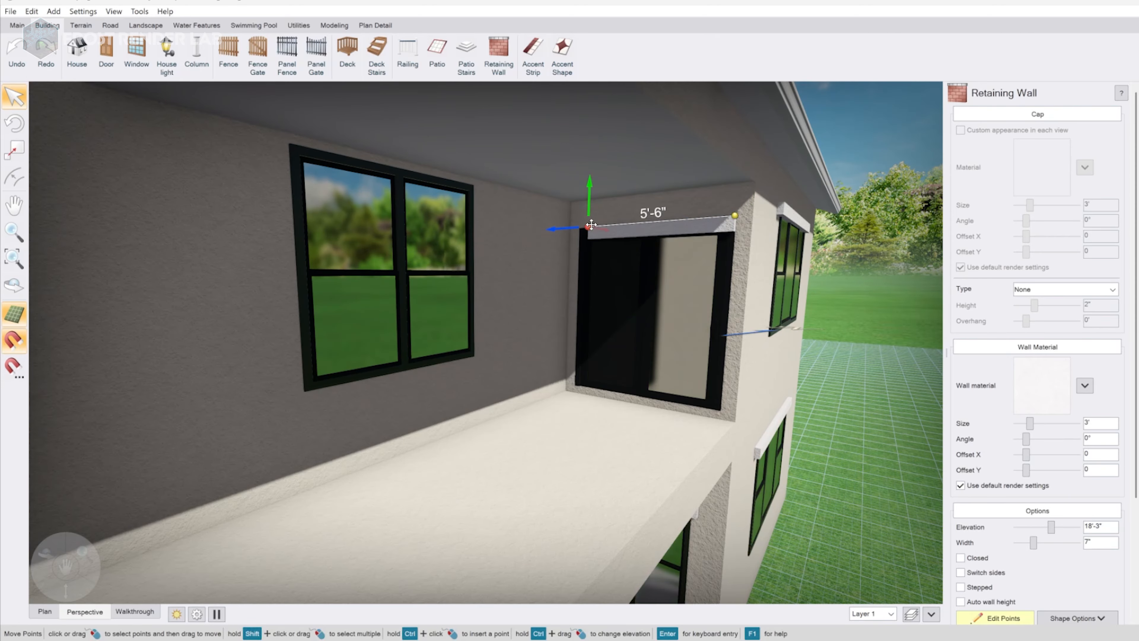
{"action": "left_click", "coordinate": [996, 618]}
Copy the balcony door's trim to the opposite side wall and raise it above the narrow window at 19'-5" elevation
{"action": "middle_click_drag", "start_coordinate": [664, 386], "coordinate": [740, 318]}
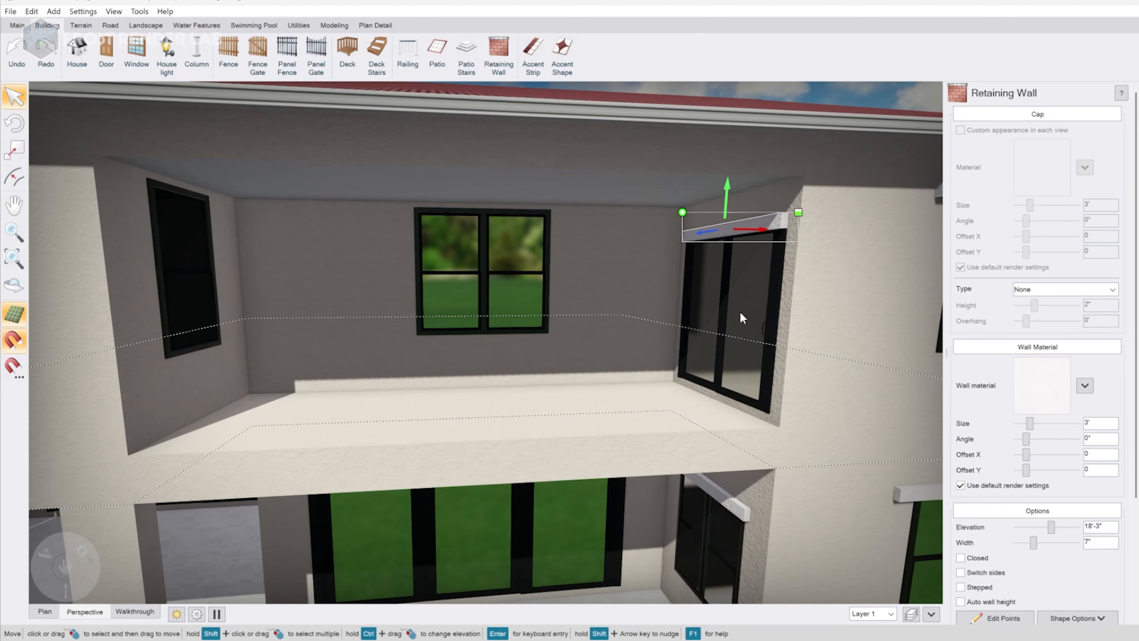
{"action": "key", "text": "ctrl+c"}
{"action": "key", "text": "ctrl+v"}
{"action": "left_click_drag", "start_coordinate": [754, 229], "coordinate": [341, 245]}
{"action": "middle_click_drag", "start_coordinate": [341, 269], "coordinate": [309, 265]}
{"action": "left_click_drag", "start_coordinate": [297, 227], "coordinate": [246, 219]}
{"action": "left_click_drag", "start_coordinate": [207, 189], "coordinate": [203, 158]}
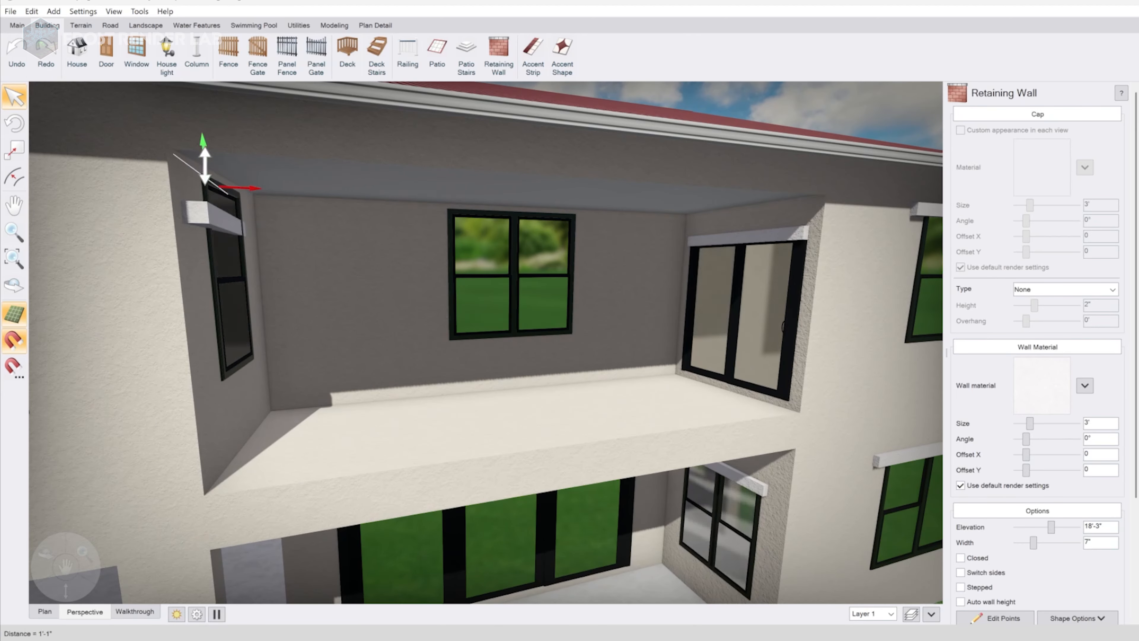
{"action": "middle_click_drag", "start_coordinate": [211, 207], "coordinate": [196, 227]}
Fit the trim's end points to the balcony's side window and edit the end points of the trim over the rear balcony window
{"action": "double_click", "coordinate": [198, 186]}
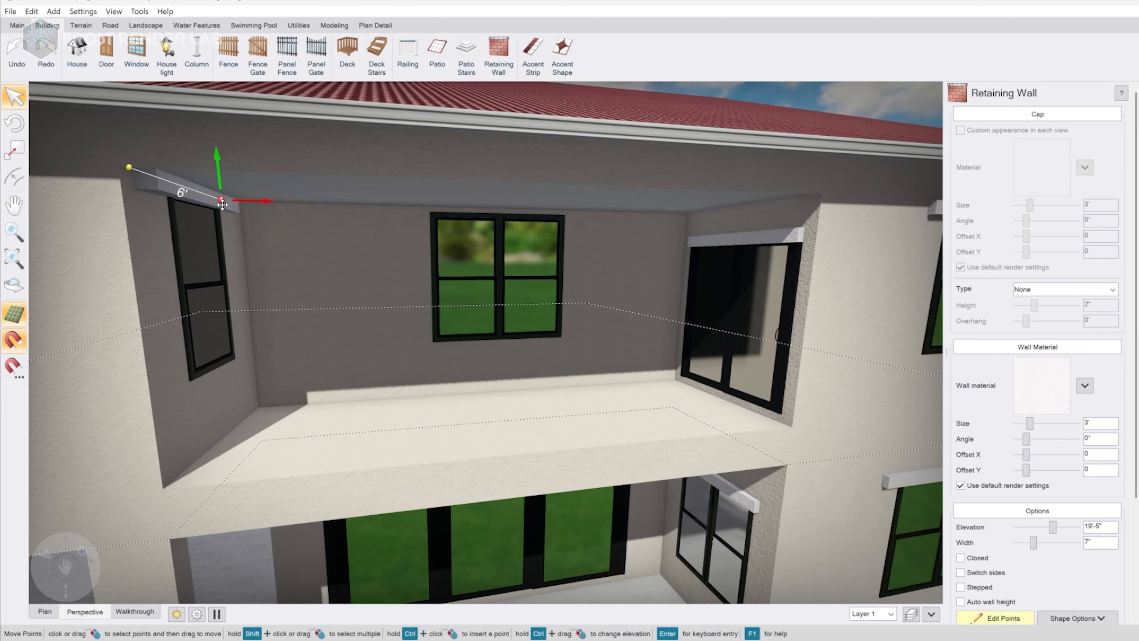
{"action": "middle_click_drag", "start_coordinate": [341, 242], "coordinate": [265, 224]}
{"action": "left_click_drag", "start_coordinate": [270, 222], "coordinate": [248, 223]}
{"action": "left_click", "coordinate": [102, 216]}
{"action": "left_click_drag", "start_coordinate": [148, 219], "coordinate": [171, 219]}
{"action": "middle_click_drag", "start_coordinate": [189, 234], "coordinate": [287, 238]}
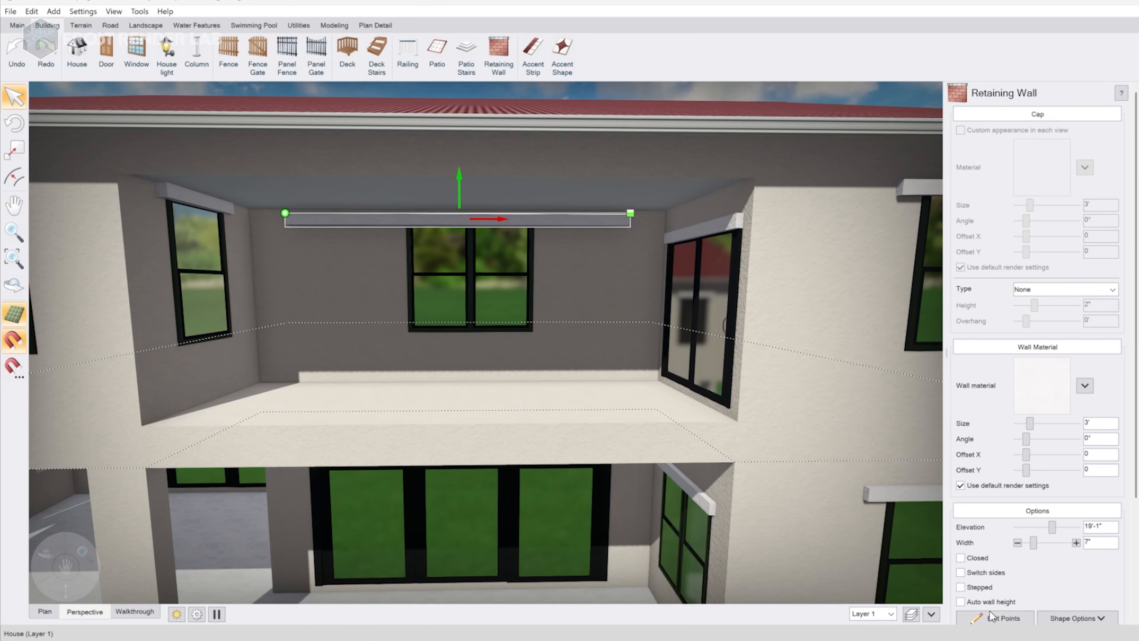
{"action": "double_click", "coordinate": [308, 214]}
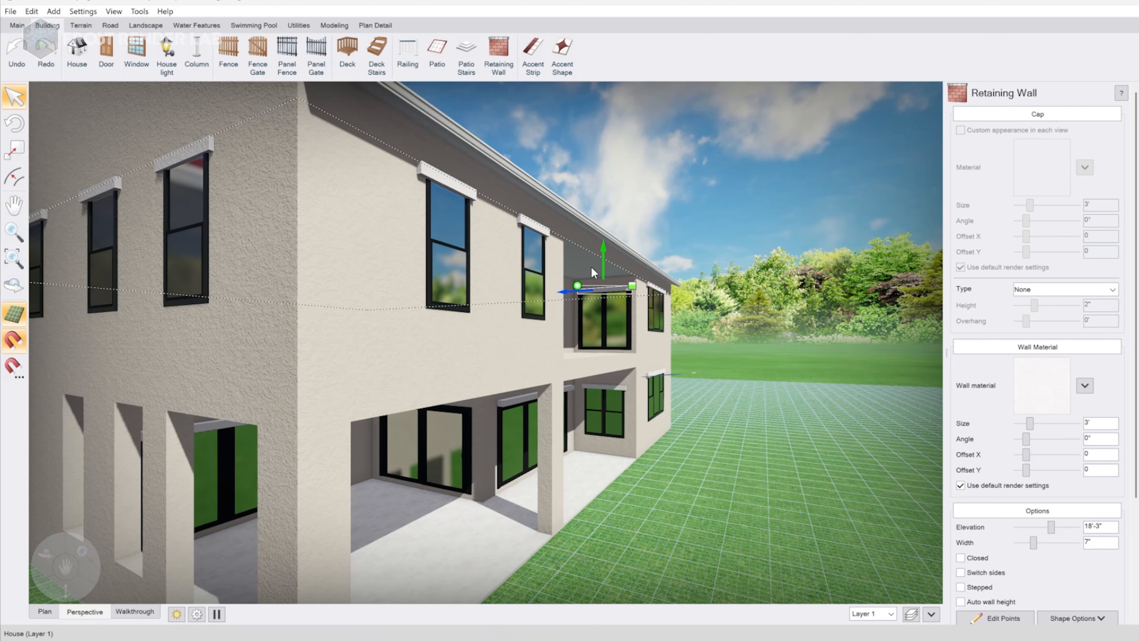
Bring a copy of the balcony trim down over the covered patio's two-panel door at 7'-3" elevation and stretch it to 10'-6"
{"action": "left_click_drag", "start_coordinate": [603, 260], "coordinate": [584, 404]}
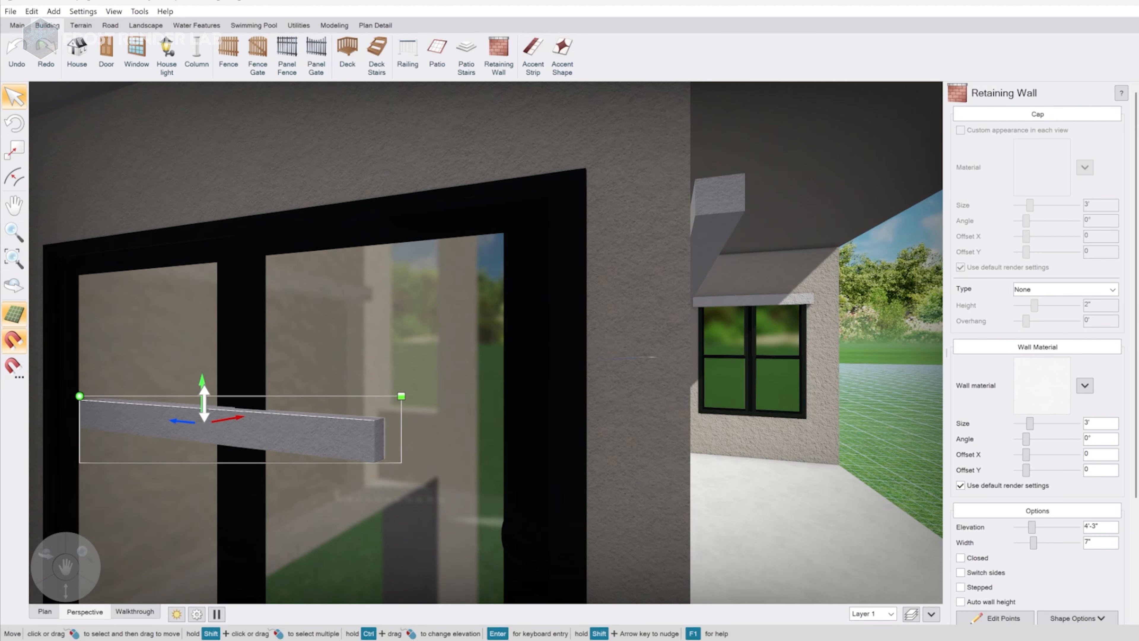
{"action": "left_click_drag", "start_coordinate": [229, 395], "coordinate": [228, 244]}
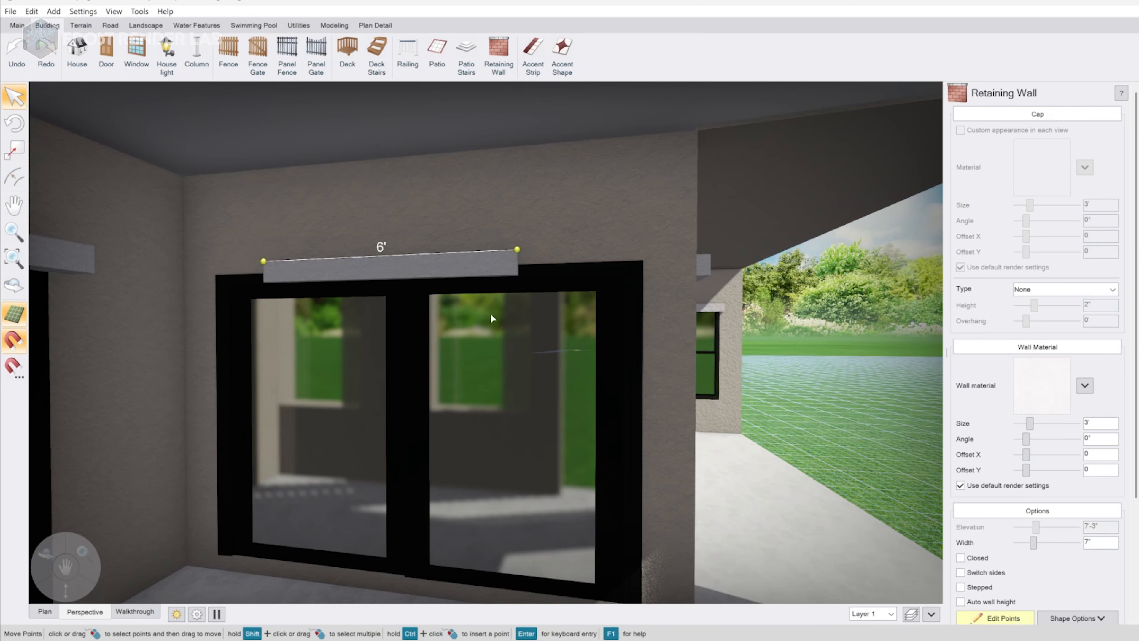
{"action": "left_click_drag", "start_coordinate": [517, 255], "coordinate": [668, 283]}
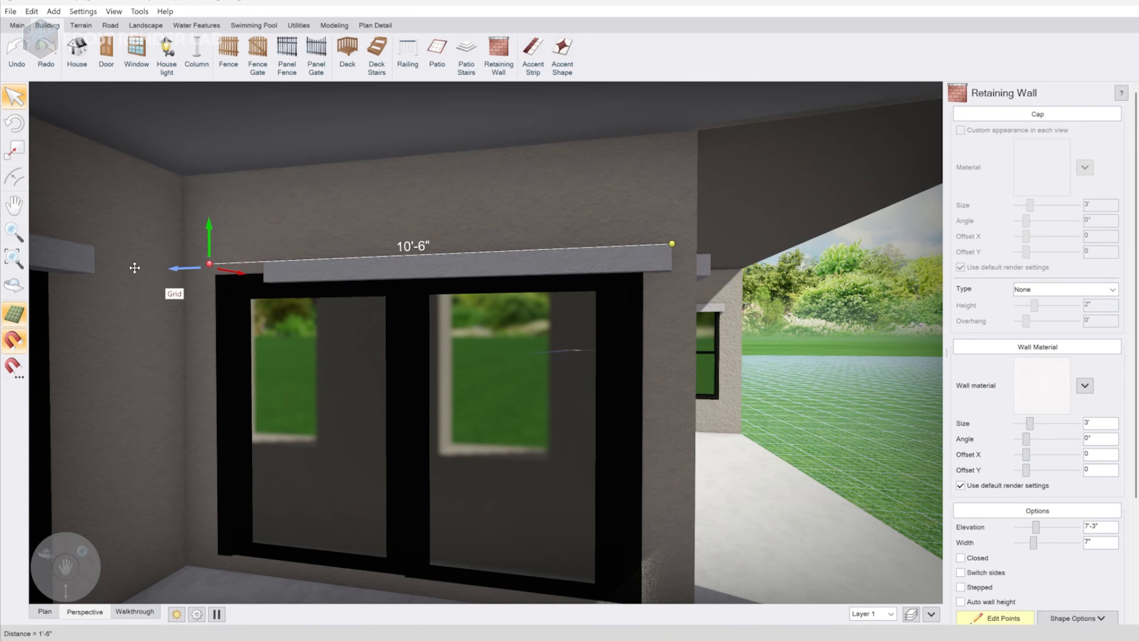
{"action": "left_click", "coordinate": [1001, 621]}
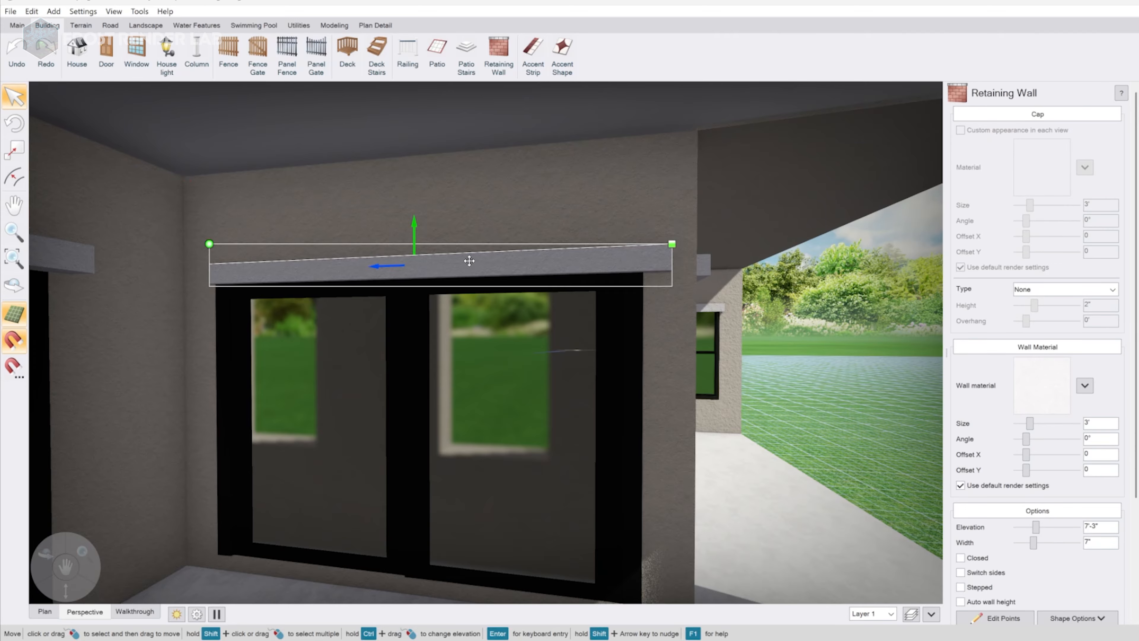
Copy all window trims on the gable side wall, paste them in place, and lower the copies beneath the windows as 3" high sills
{"action": "scroll", "coordinate": [509, 315], "scroll_direction": "down", "scroll_amount": 8}
{"action": "right_click_drag", "start_coordinate": [507, 319], "coordinate": [482, 379]}
{"action": "scroll", "coordinate": [453, 371], "scroll_direction": "down", "scroll_amount": 4}
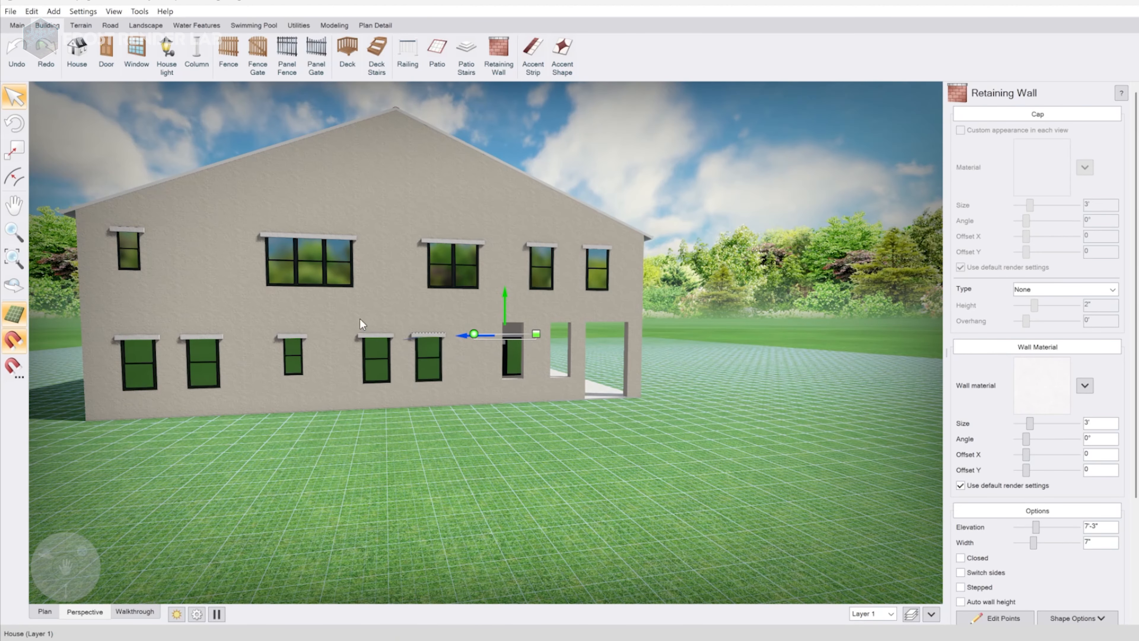
{"action": "left_click", "coordinate": [141, 233]}
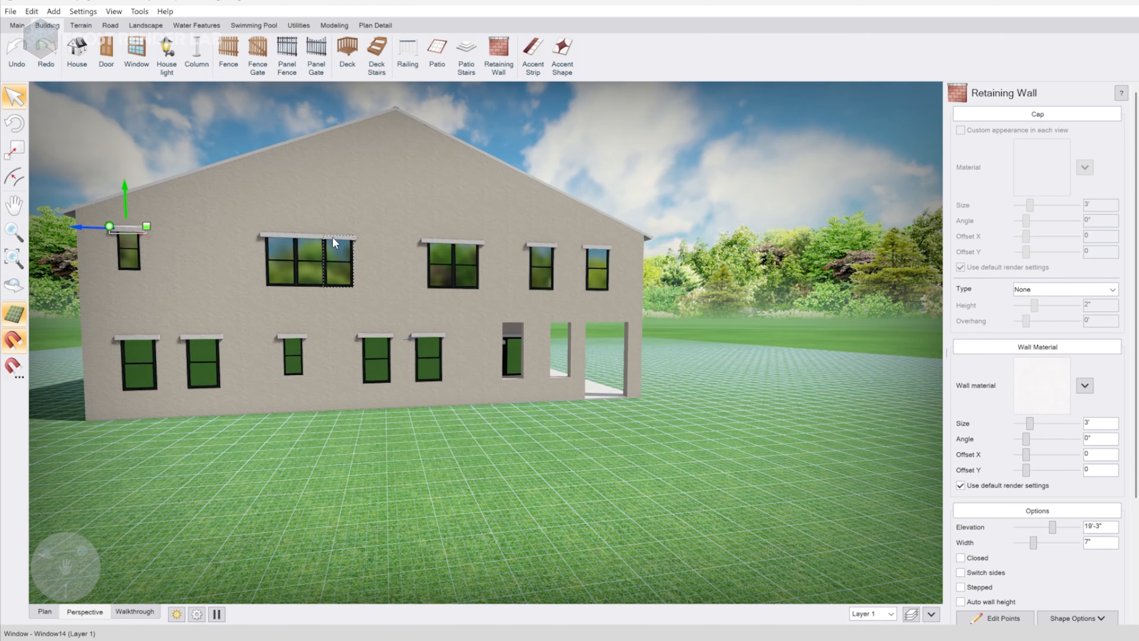
{"action": "left_click", "coordinate": [280, 233], "text": "shift"}
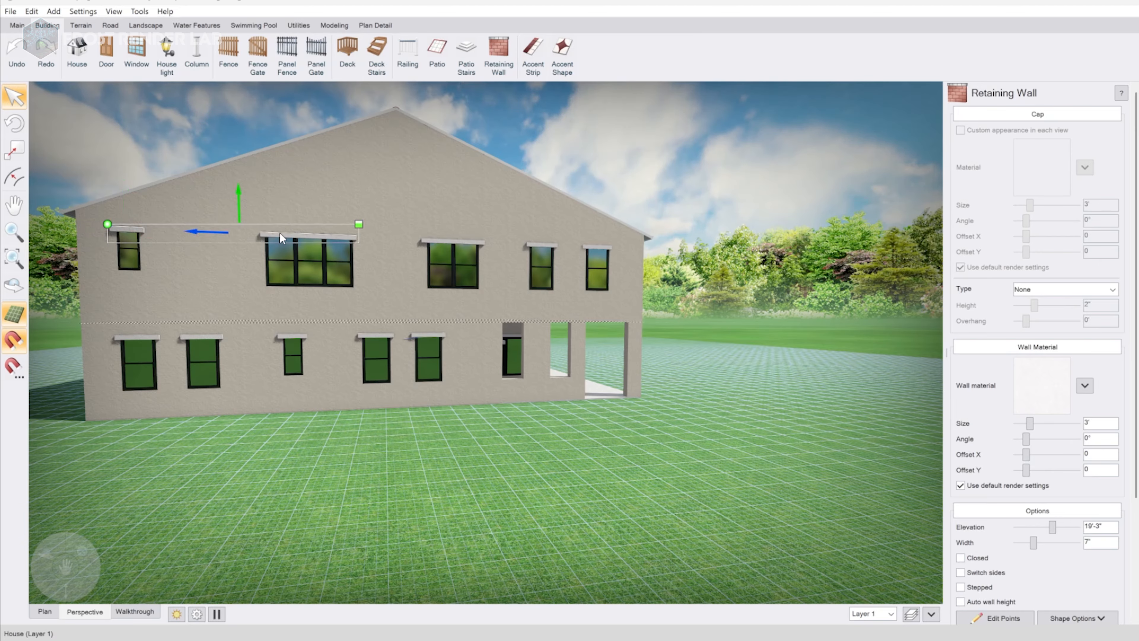
{"action": "left_click", "coordinate": [424, 239], "text": "shift"}
{"action": "left_click", "coordinate": [540, 244], "text": "shift"}
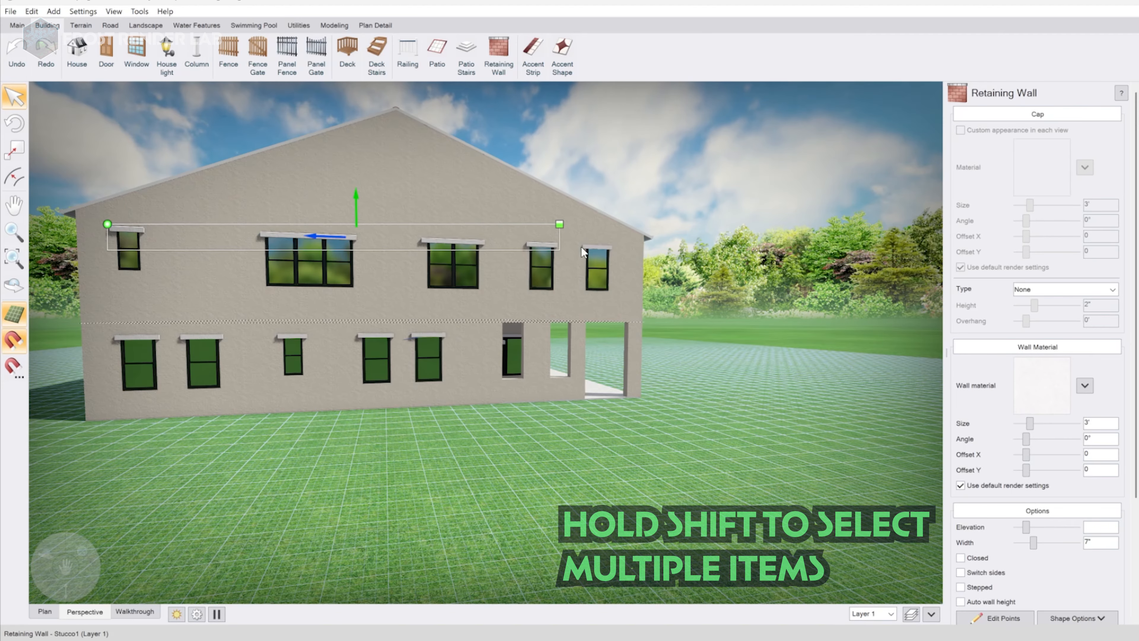
{"action": "left_click", "coordinate": [592, 246], "text": "shift"}
{"action": "left_click", "coordinate": [432, 332], "text": "shift"}
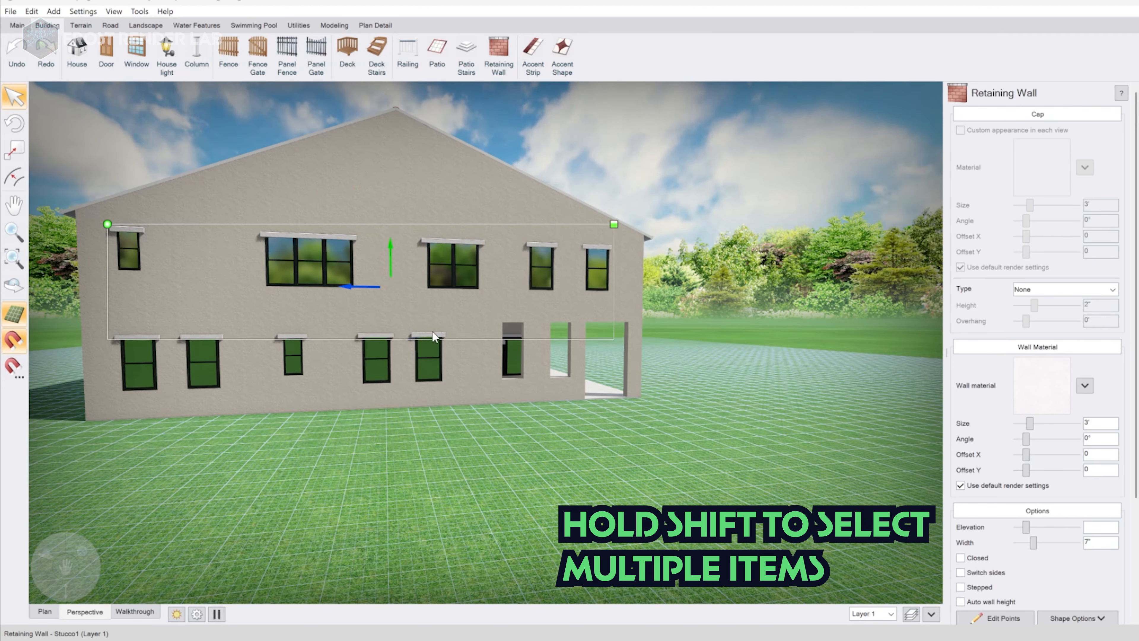
{"action": "left_click", "coordinate": [297, 337], "text": "shift"}
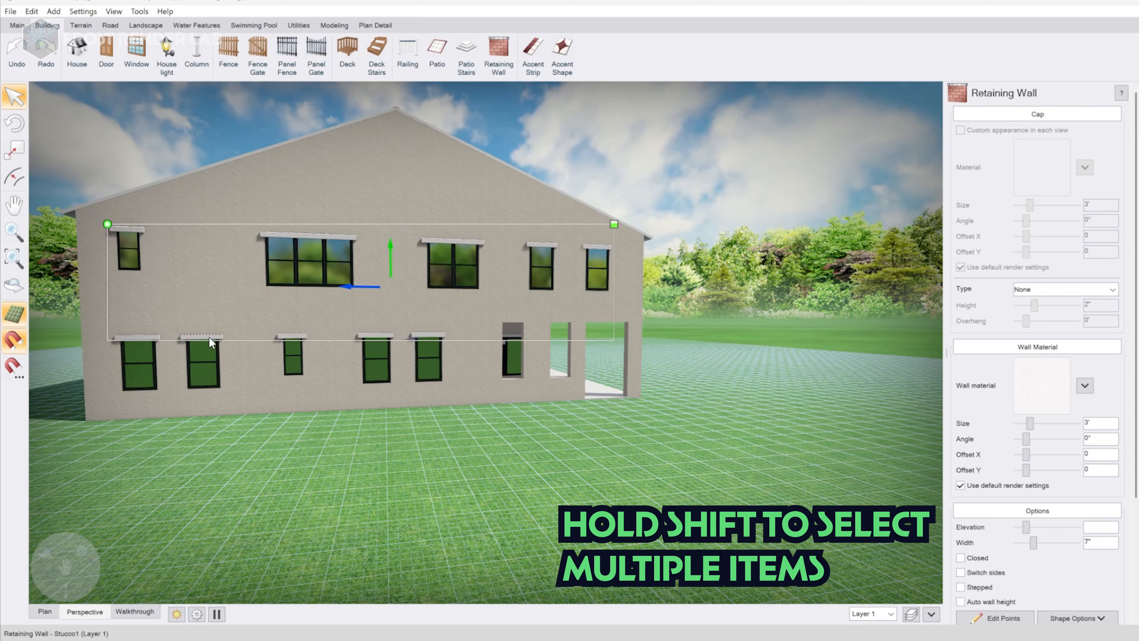
{"action": "left_click", "coordinate": [143, 335], "text": "shift"}
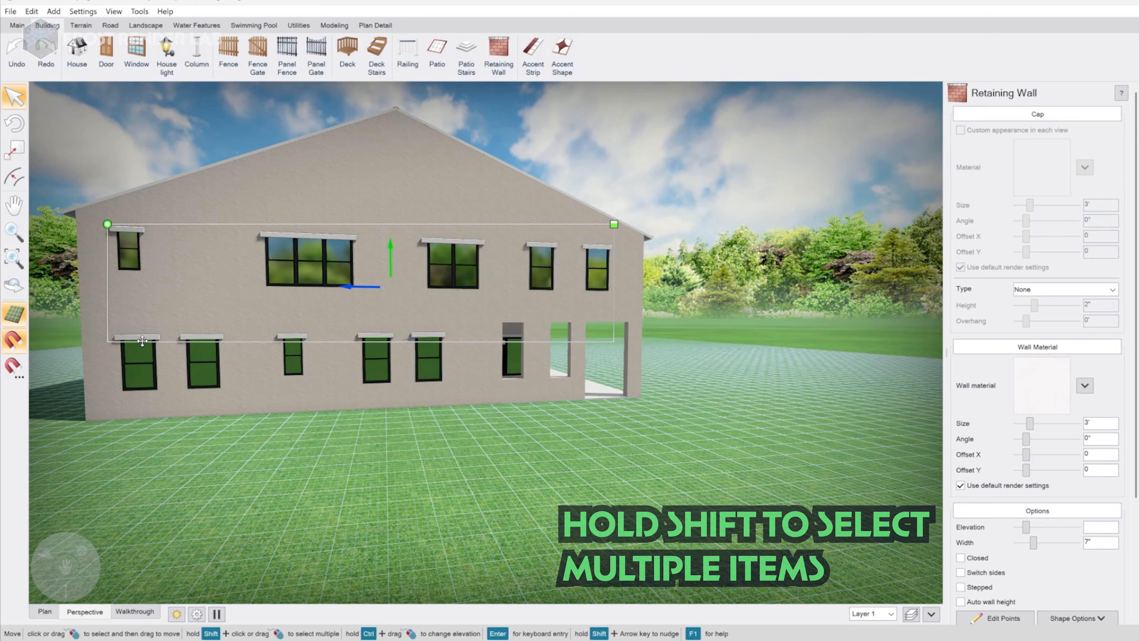
{"action": "key", "text": "ctrl+c"}
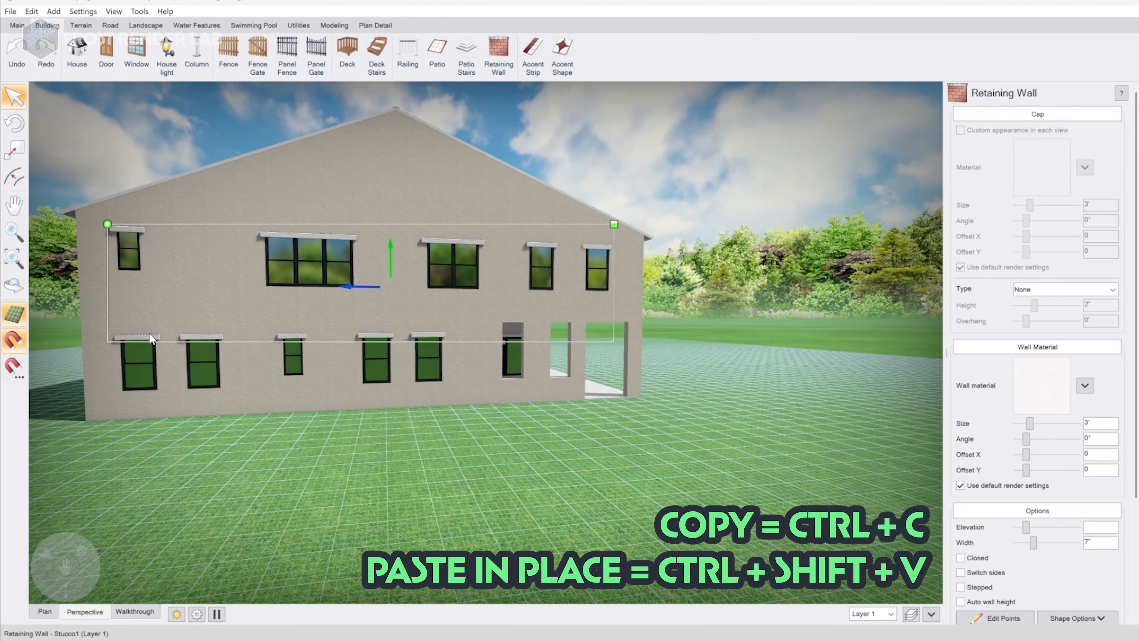
{"action": "key", "text": "ctrl+shift+v"}
{"action": "left_click_drag", "start_coordinate": [390, 255], "coordinate": [391, 267]}
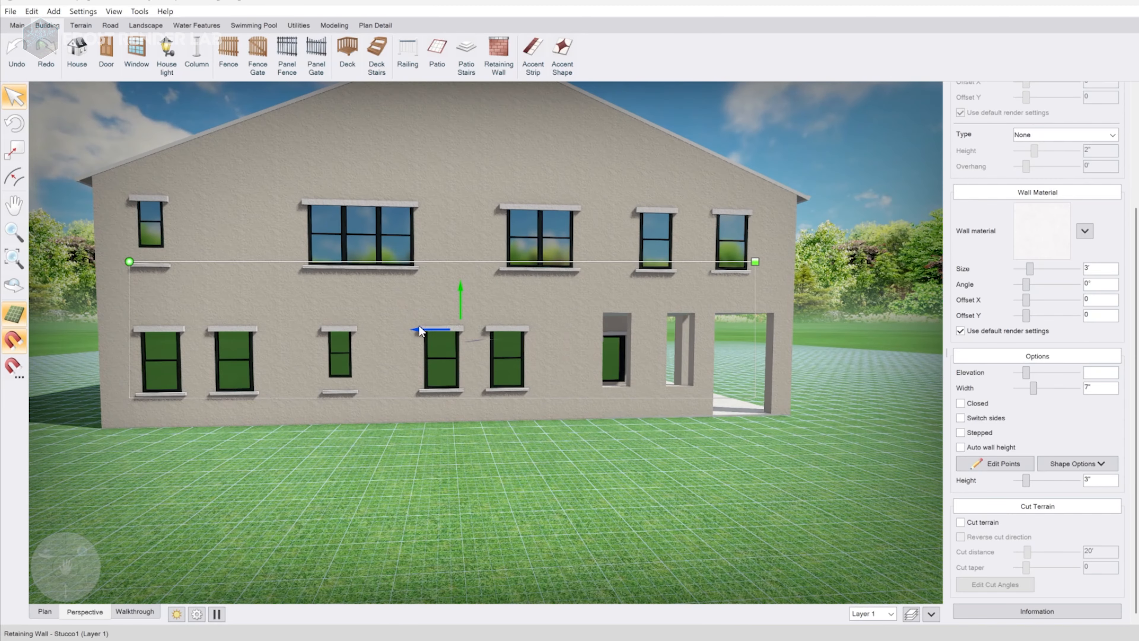
Raise the sills under the gable wall's short windows against their frames, placing the upper one at 15'-2" elevation
{"action": "left_click", "coordinate": [350, 396]}
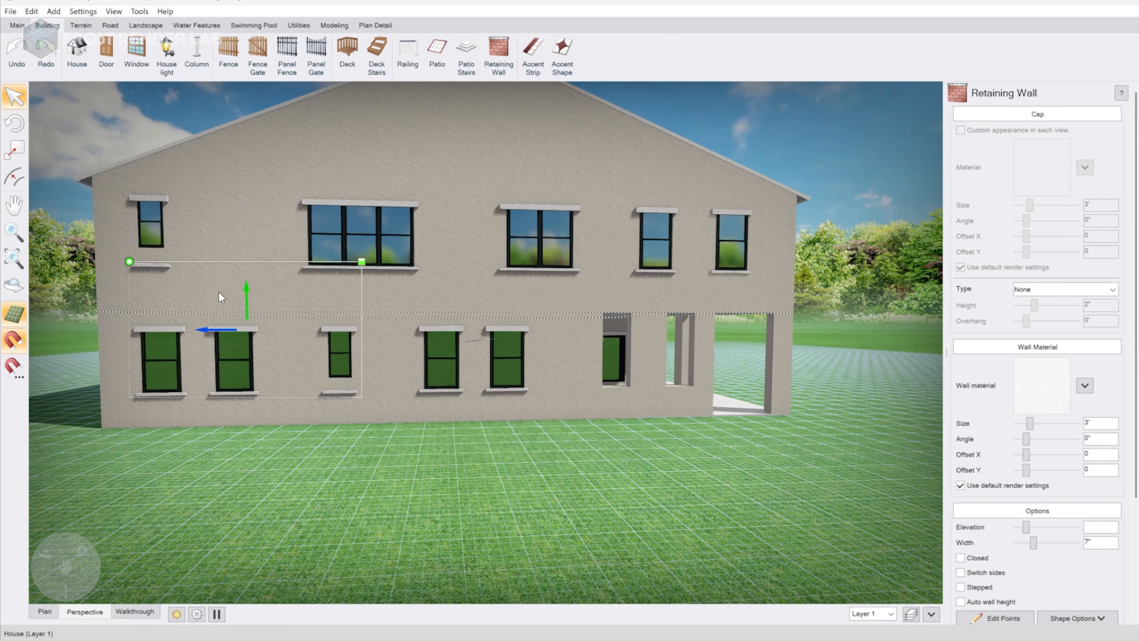
{"action": "left_click", "coordinate": [156, 252]}
{"action": "scroll", "coordinate": [529, 473], "scroll_direction": "down", "scroll_amount": 3}
{"action": "middle_click_drag", "start_coordinate": [646, 463], "coordinate": [529, 473]}
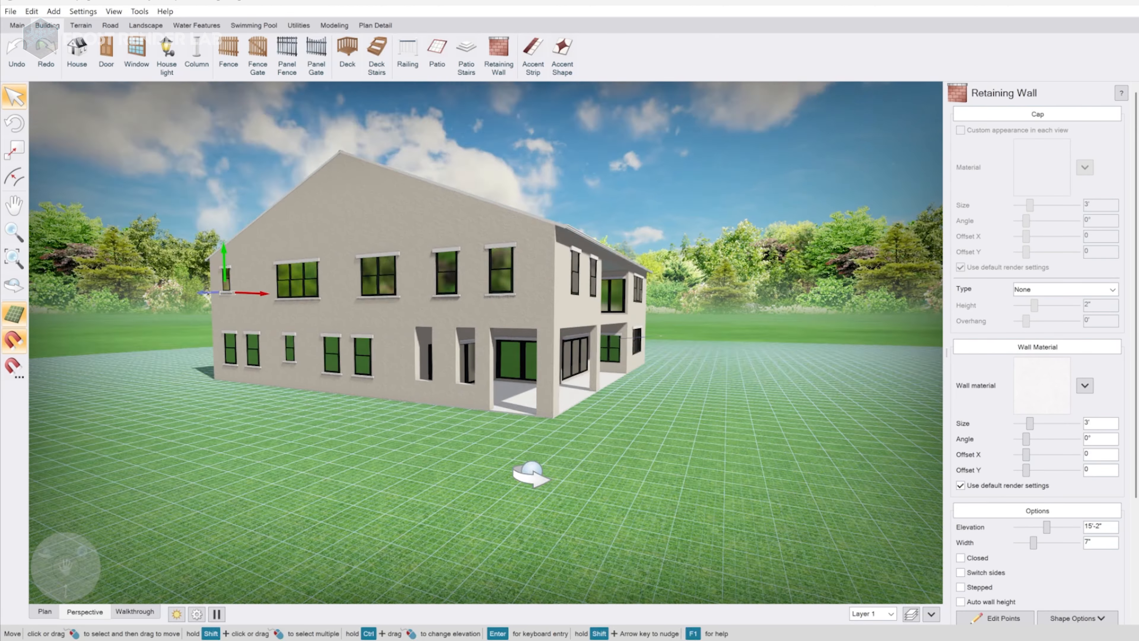
{"action": "left_click", "coordinate": [529, 473]}
Copy the upper-floor trims on the patio side, lower the copies beneath the windows and balcony door, and set their height to 3"
{"action": "middle_click_drag", "start_coordinate": [300, 300], "coordinate": [307, 325]}
{"action": "left_click", "coordinate": [326, 270]}
{"action": "middle_click_drag", "start_coordinate": [503, 262], "coordinate": [534, 281]}
{"action": "left_click_drag", "start_coordinate": [472, 246], "coordinate": [472, 281], "text": "ctrl"}
{"action": "left_click", "coordinate": [1101, 527]}
{"action": "type", "text": "3"}
{"action": "key", "text": "Tab"}
{"action": "key", "text": "ctrl+z"}
{"action": "scroll", "coordinate": [1093, 556], "scroll_direction": "down", "scroll_amount": 3}
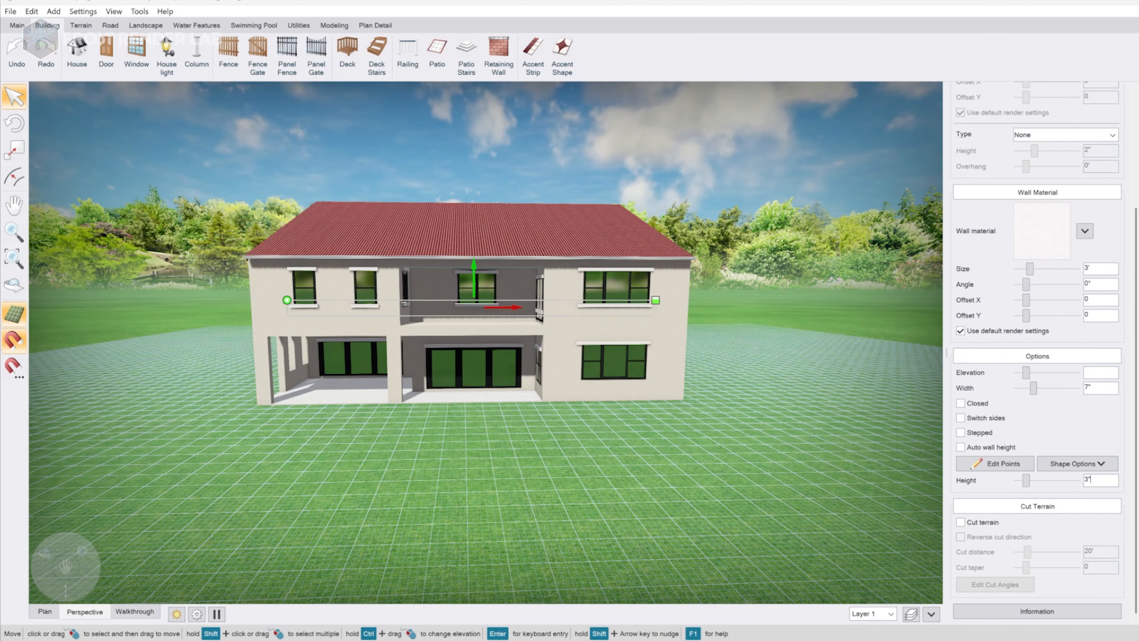
{"action": "key", "text": "Tab"}
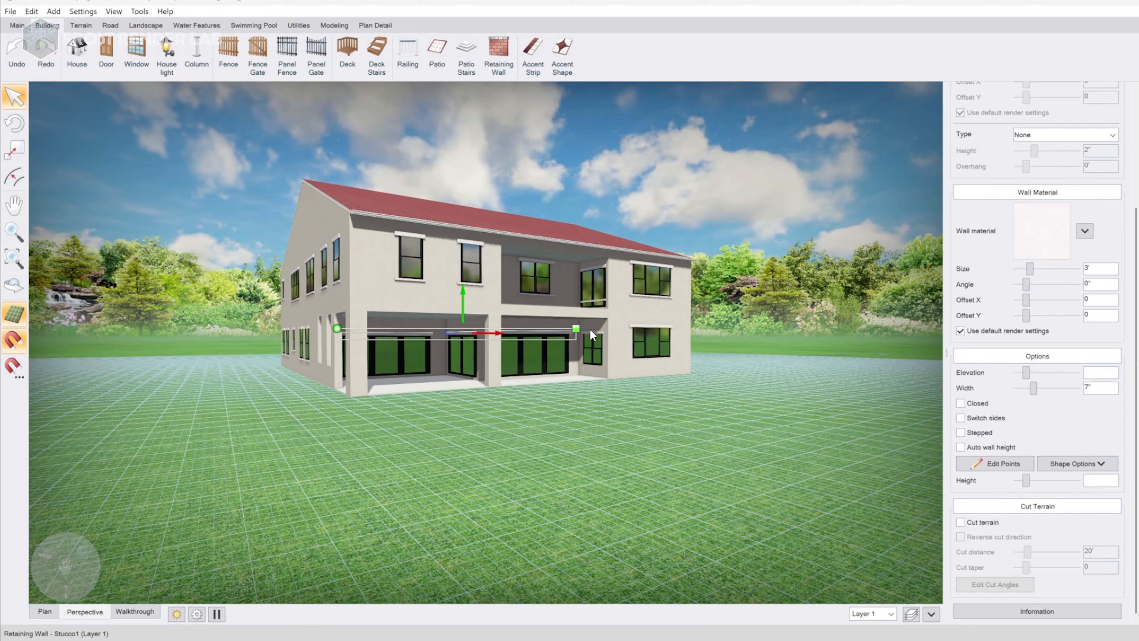
Copy the ground-floor trims on the patio side, lower the copies below the windows, and set their height to 3"
{"action": "left_click", "coordinate": [591, 332], "text": "shift"}
{"action": "left_click", "coordinate": [648, 326], "text": "shift"}
{"action": "key", "text": "ctrl+c"}
{"action": "key", "text": "ctrl+v"}
{"action": "left_click_drag", "start_coordinate": [519, 294], "coordinate": [519, 331]}
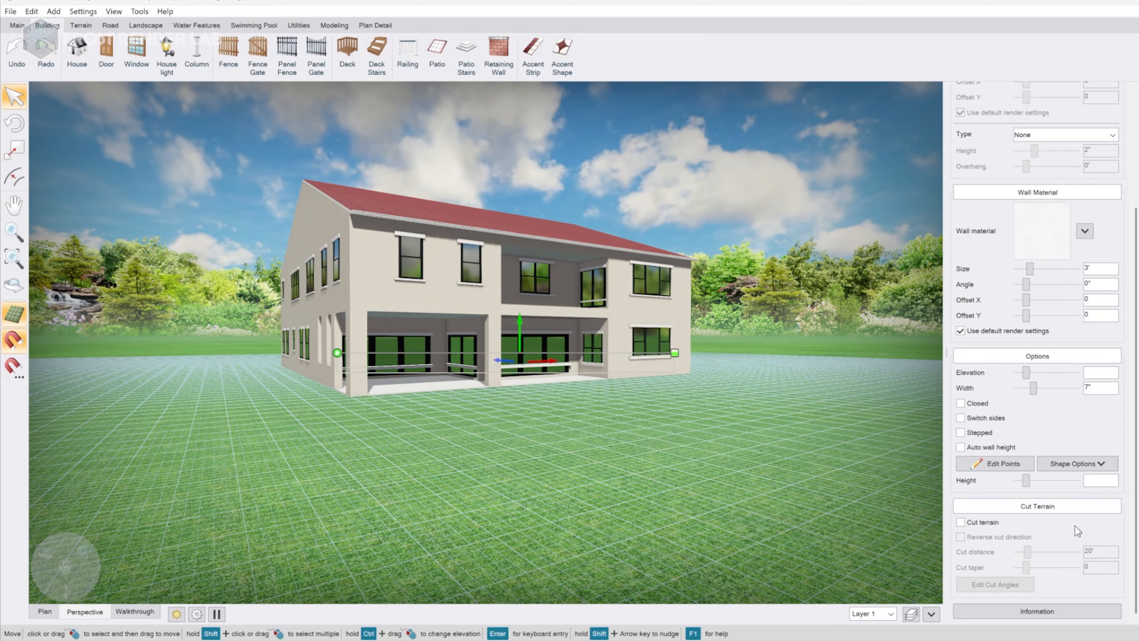
{"action": "left_click", "coordinate": [1099, 480]}
{"action": "type", "text": "3\""}
{"action": "key", "text": "Tab"}
Select the sills crossing the three ground-floor patio doors and lower them together toward the bases of the doors
{"action": "left_click", "coordinate": [603, 387]}
{"action": "scroll", "coordinate": [603, 387], "scroll_direction": "up", "scroll_amount": 8}
{"action": "right_click_drag", "start_coordinate": [603, 395], "coordinate": [700, 438]}
{"action": "left_click", "coordinate": [596, 430]}
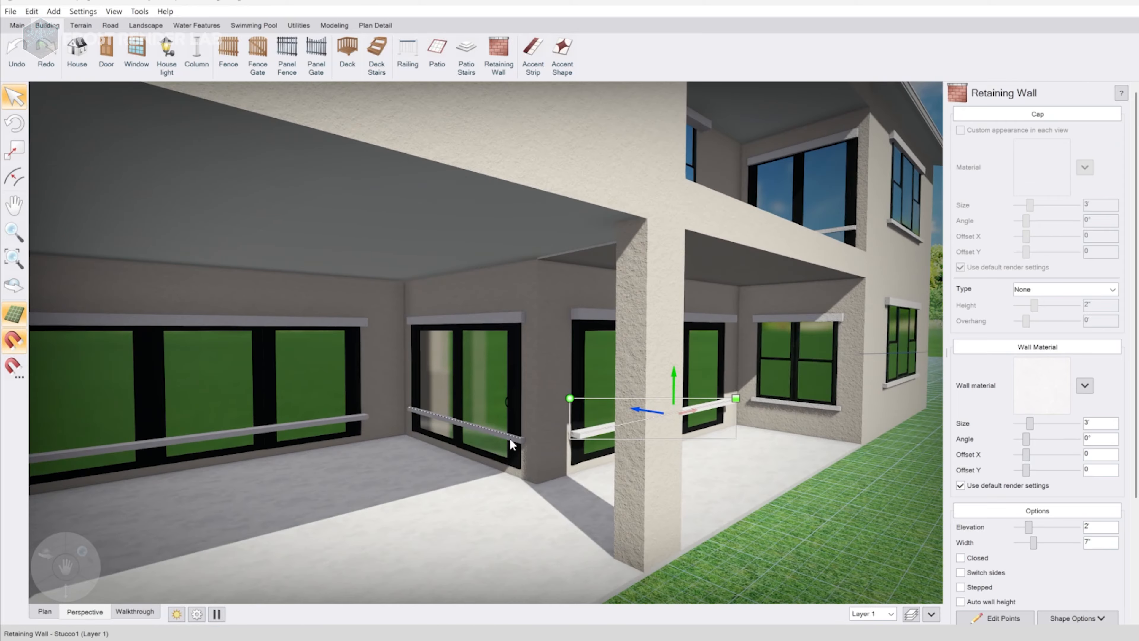
{"action": "left_click", "coordinate": [285, 425], "text": "shift"}
{"action": "left_click", "coordinate": [454, 421], "text": "shift"}
{"action": "left_click_drag", "start_coordinate": [460, 395], "coordinate": [460, 421]}
{"action": "key", "text": "ctrl+z"}
{"action": "right_click_drag", "start_coordinate": [462, 458], "coordinate": [436, 450]}
{"action": "left_click_drag", "start_coordinate": [428, 388], "coordinate": [428, 407]}
Fine-tune the positions of the patio door sills so they sit along the bottom edges of their doors
{"action": "left_click", "coordinate": [452, 446]}
{"action": "left_click", "coordinate": [451, 443]}
{"action": "right_click_drag", "start_coordinate": [660, 427], "coordinate": [671, 432]}
{"action": "left_click_drag", "start_coordinate": [524, 393], "coordinate": [524, 399]}
{"action": "right_click_drag", "start_coordinate": [546, 403], "coordinate": [514, 399]}
{"action": "left_click", "coordinate": [587, 478]}
{"action": "left_click_drag", "start_coordinate": [644, 439], "coordinate": [633, 438]}
{"action": "left_click", "coordinate": [479, 469]}
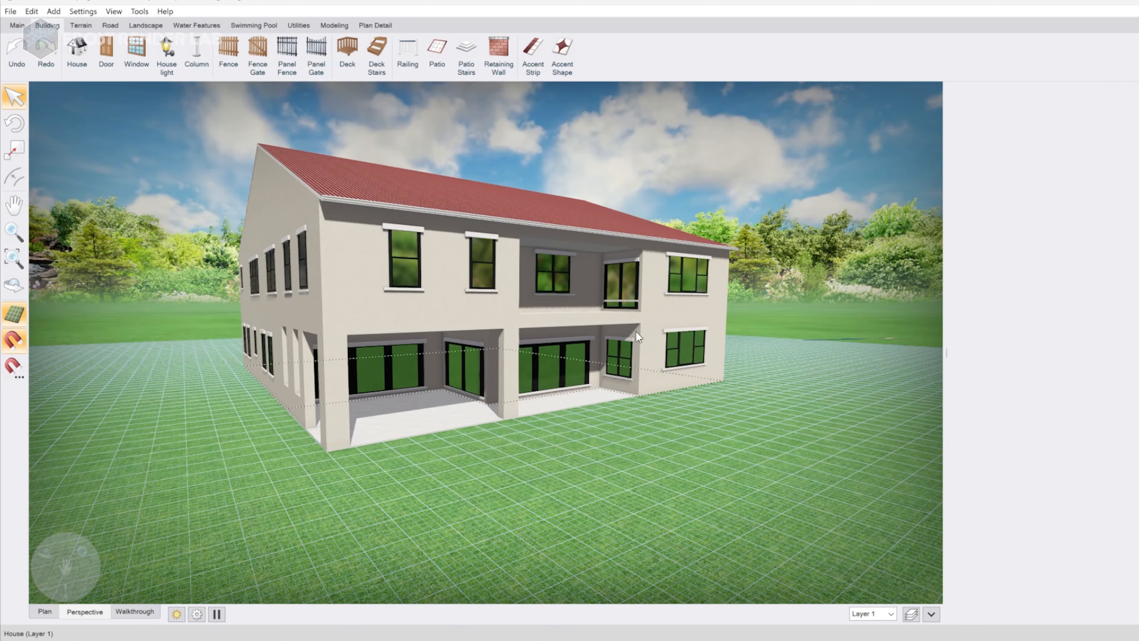
Lower the balcony door's sill to the door's base and reposition the recessed patio door's sill at 7" elevation
{"action": "left_click", "coordinate": [541, 270]}
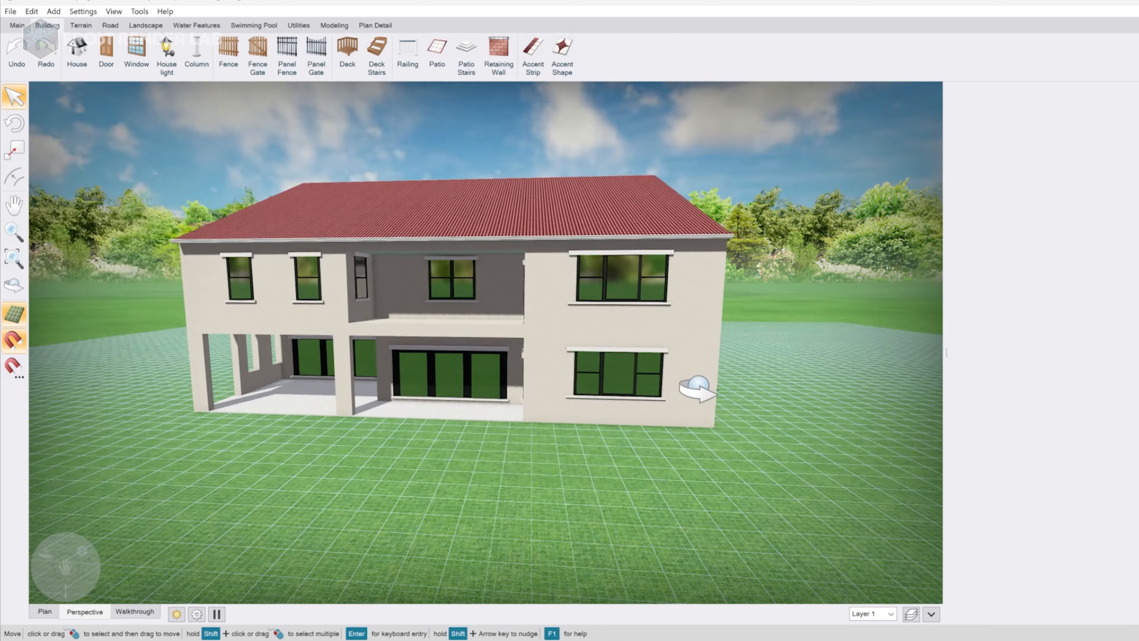
{"action": "right_click_drag", "start_coordinate": [694, 387], "coordinate": [794, 381]}
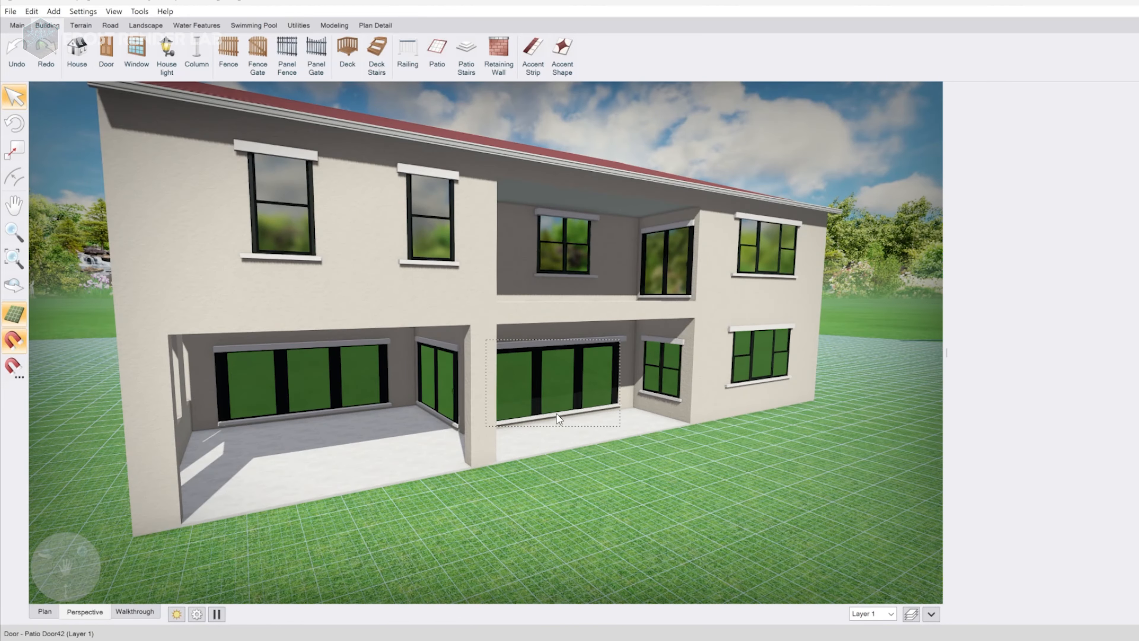
{"action": "left_click", "coordinate": [557, 414]}
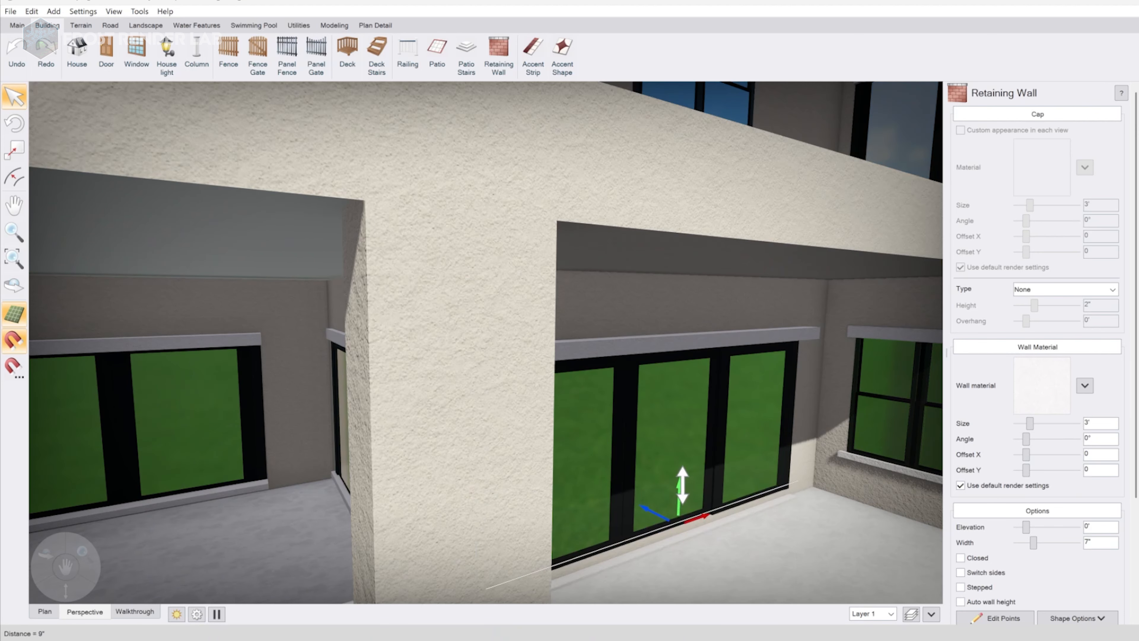
{"action": "left_click", "coordinate": [680, 492]}
{"action": "left_click", "coordinate": [680, 516]}
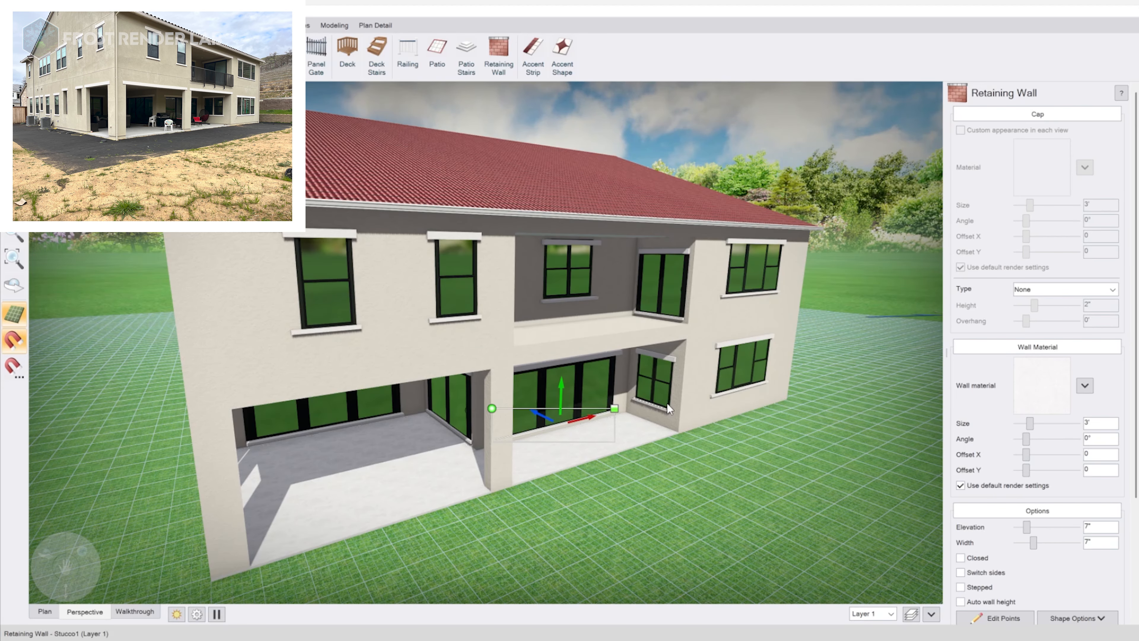
Start a new panel fence using the black Fence15 (Ovation Pool) model for the balcony railing
{"action": "middle_click_drag", "start_coordinate": [667, 420], "coordinate": [756, 468]}
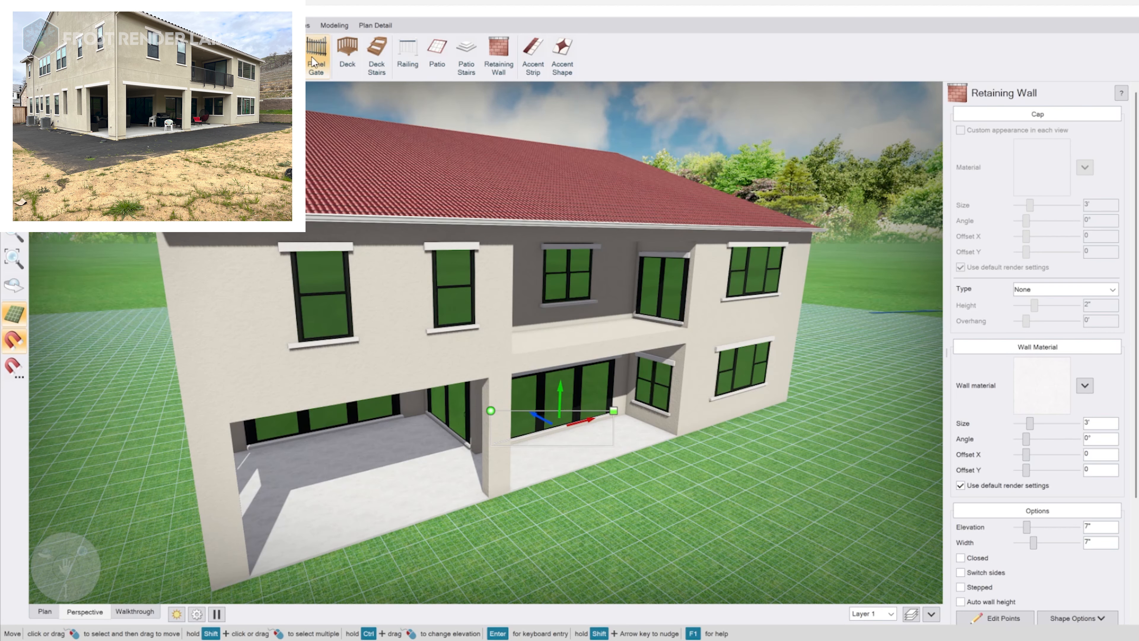
{"action": "left_click", "coordinate": [315, 58]}
{"action": "left_click", "coordinate": [1051, 168]}
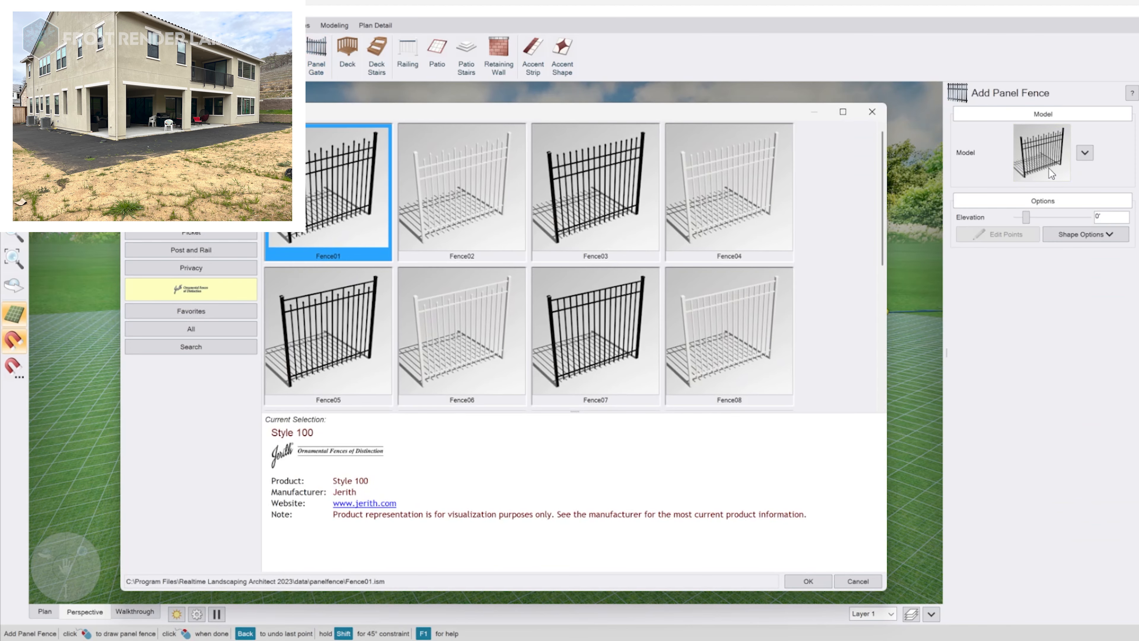
{"action": "scroll", "coordinate": [577, 303], "scroll_direction": "down", "scroll_amount": 2}
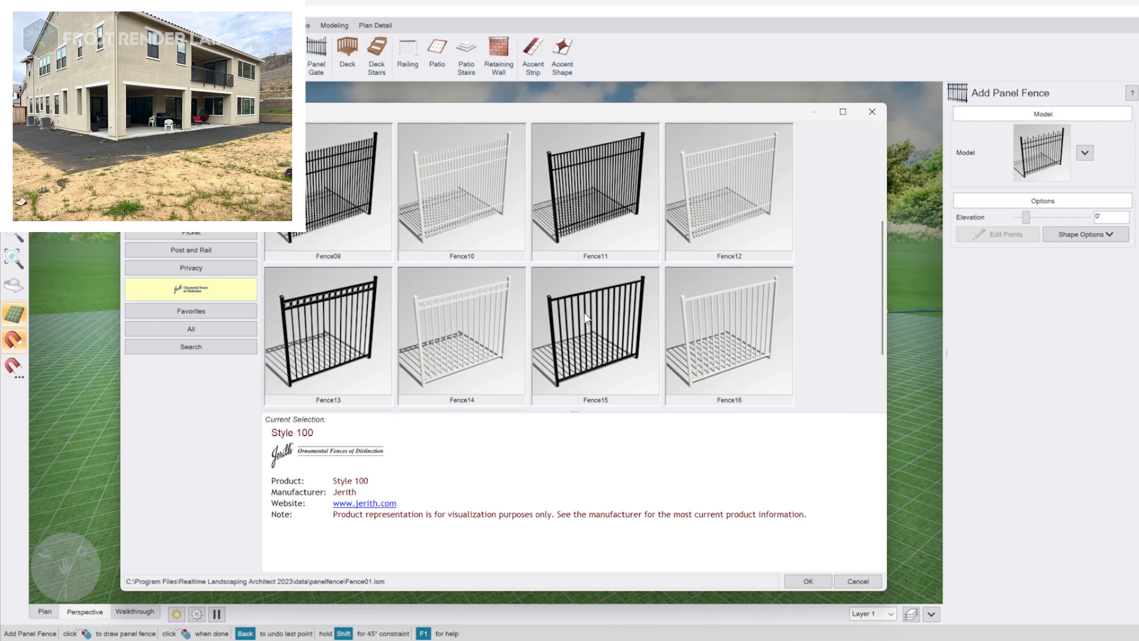
{"action": "left_click", "coordinate": [586, 314]}
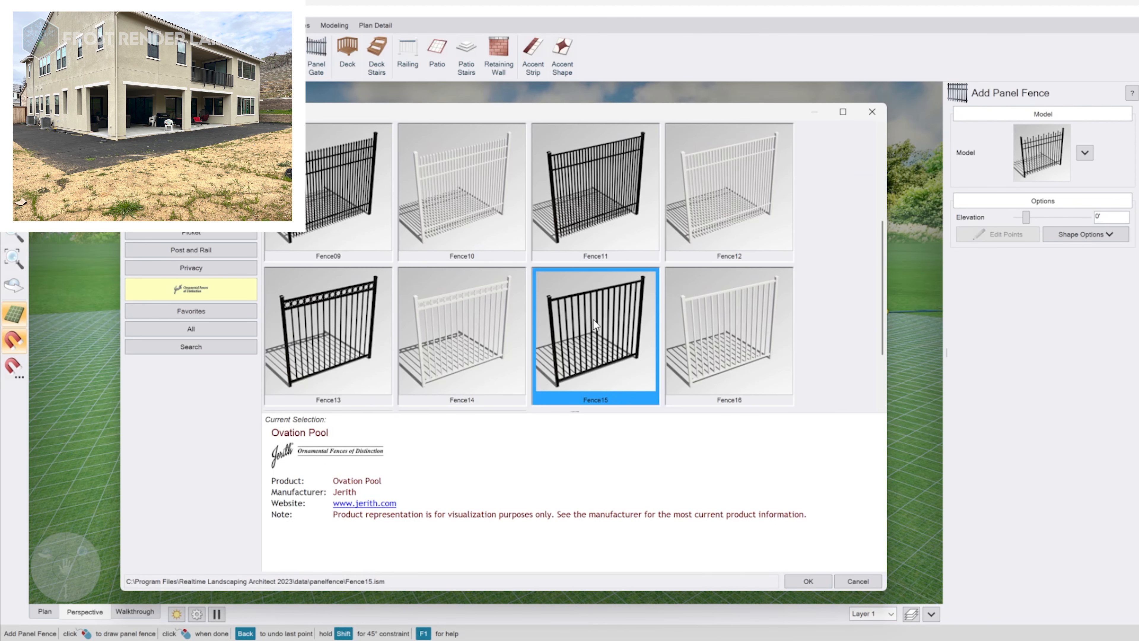
{"action": "double_click", "coordinate": [594, 320]}
Draw a straight panel fence on the lawn in front of the balcony, spanning its opening, and raise it to 11'-6" elevation
{"action": "middle_click_drag", "start_coordinate": [598, 340], "coordinate": [543, 366]}
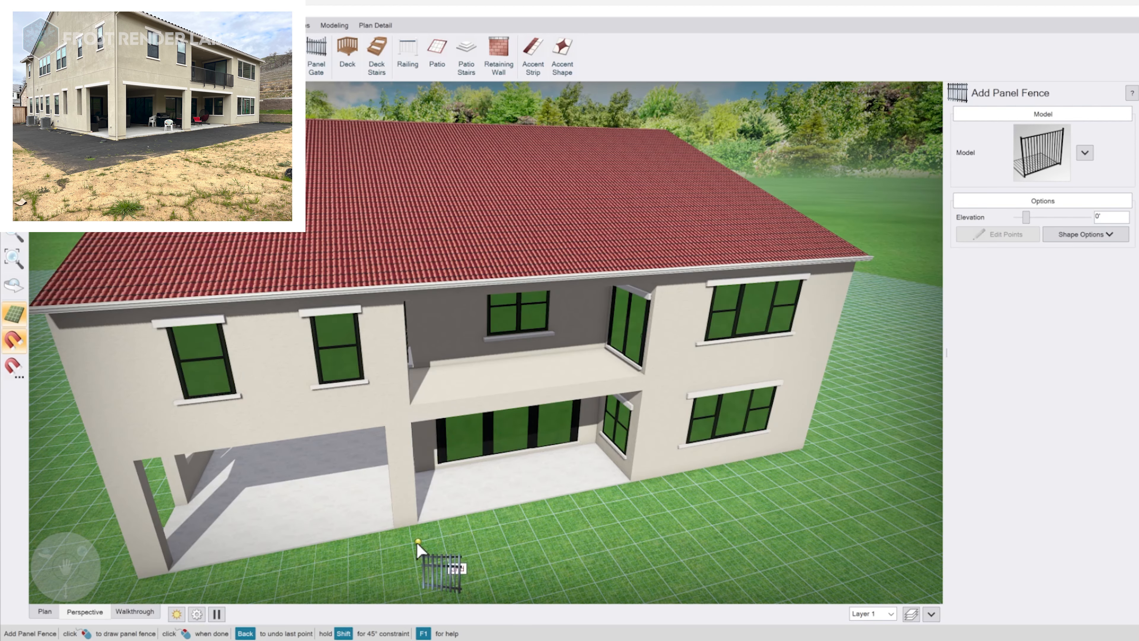
{"action": "right_click", "coordinate": [655, 492]}
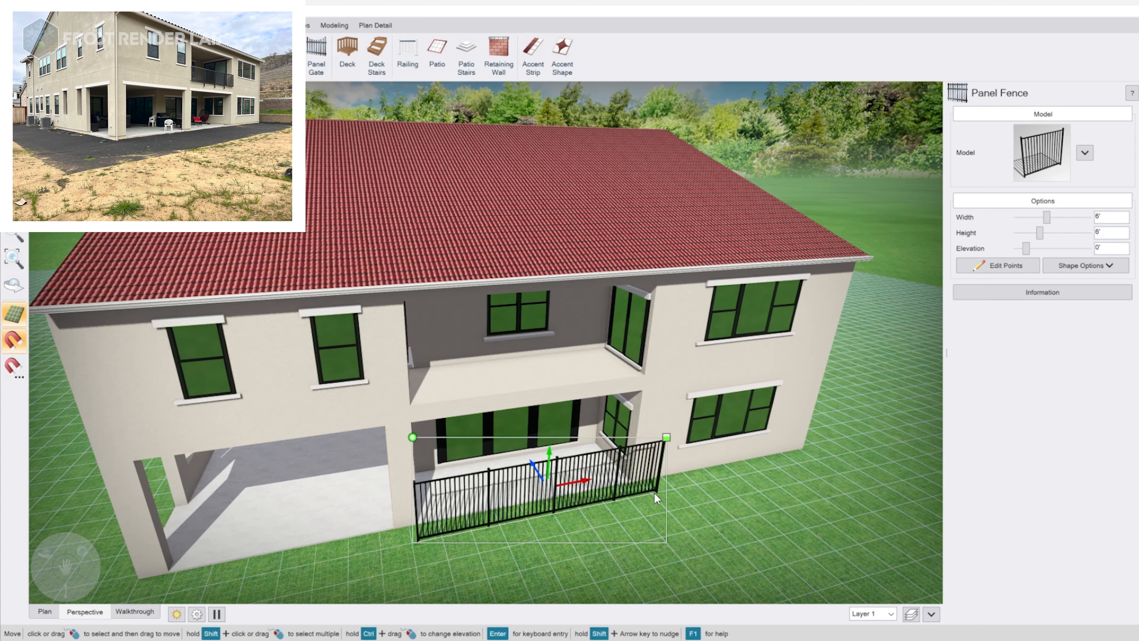
{"action": "mouse_move", "coordinate": [583, 486]}
{"action": "middle_mouse_down"}
{"action": "mouse_move", "coordinate": [618, 460]}
{"action": "mouse_move", "coordinate": [583, 479]}
{"action": "middle_mouse_up"}
{"action": "left_click_drag", "start_coordinate": [546, 403], "coordinate": [562, 238]}
{"action": "middle_click_drag", "start_coordinate": [549, 307], "coordinate": [571, 322]}
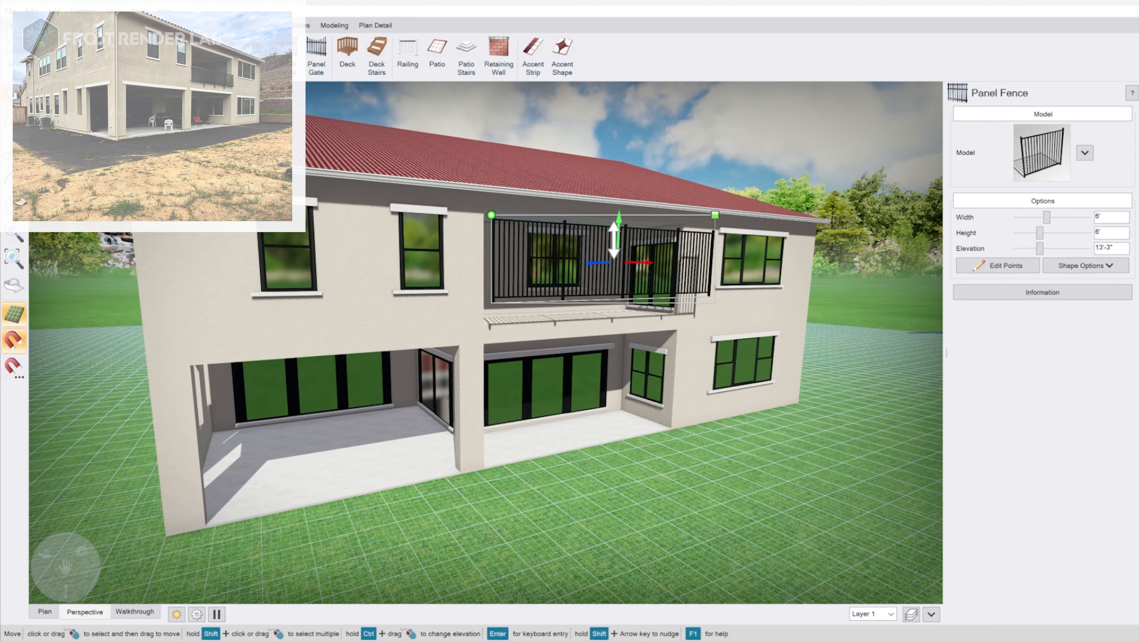
{"action": "left_click_drag", "start_coordinate": [614, 234], "coordinate": [613, 257]}
{"action": "mouse_move", "coordinate": [614, 257]}
{"action": "middle_mouse_down"}
{"action": "mouse_move", "coordinate": [633, 259]}
{"action": "mouse_move", "coordinate": [601, 260]}
{"action": "middle_mouse_up"}
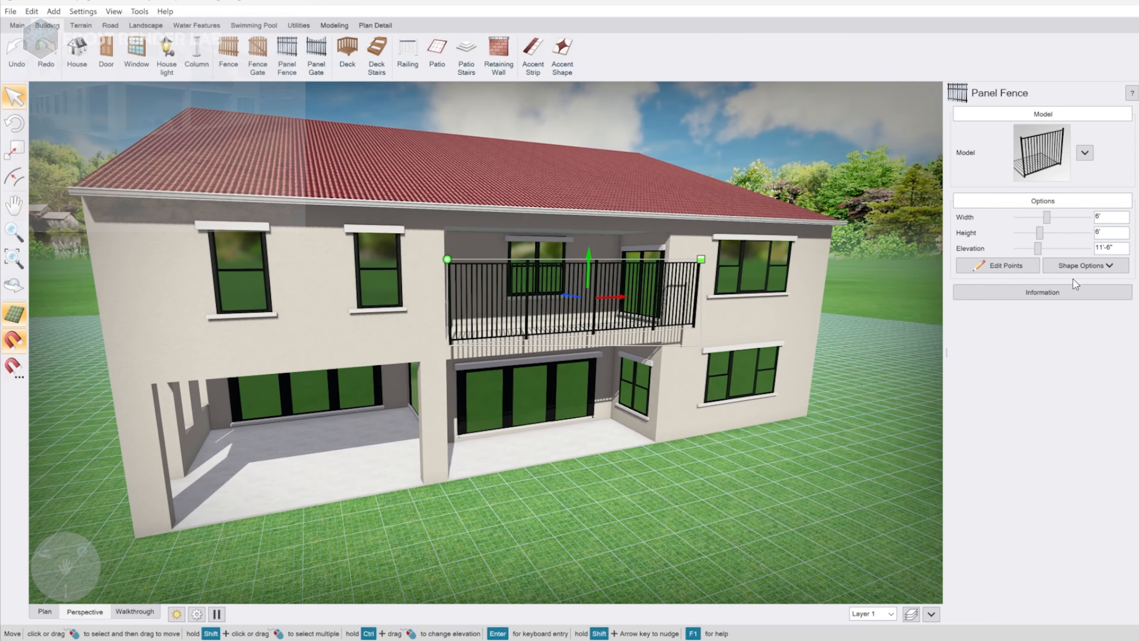
Set the balcony fence's height to 3' and shift it back onto the balcony's front edge
{"action": "double_click", "coordinate": [1107, 235]}
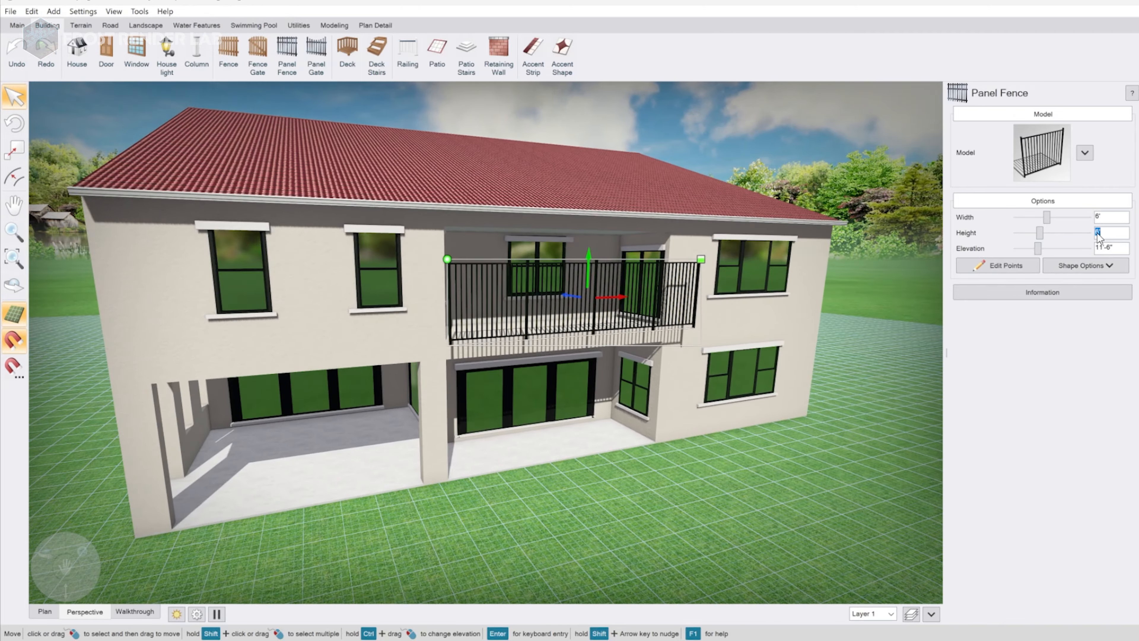
{"action": "type", "text": "3"}
{"action": "key", "text": "Tab"}
{"action": "middle_click_drag", "start_coordinate": [502, 314], "coordinate": [576, 347]}
{"action": "left_click_drag", "start_coordinate": [646, 349], "coordinate": [622, 339]}
{"action": "mouse_move", "coordinate": [625, 346]}
{"action": "middle_mouse_down"}
{"action": "mouse_move", "coordinate": [713, 340]}
{"action": "mouse_move", "coordinate": [621, 347]}
{"action": "middle_mouse_up"}
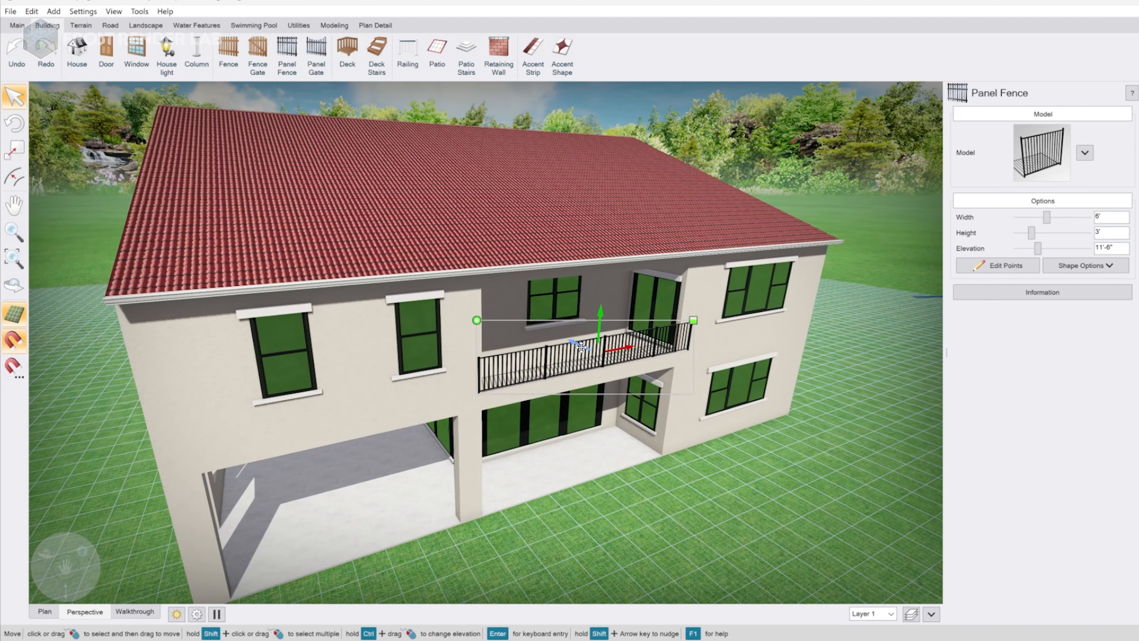
Examine the house from the side and patio corner, comparing its windows, trims and balcony railing with the reference photo
{"action": "scroll", "coordinate": [581, 347], "scroll_direction": "down", "scroll_amount": 1}
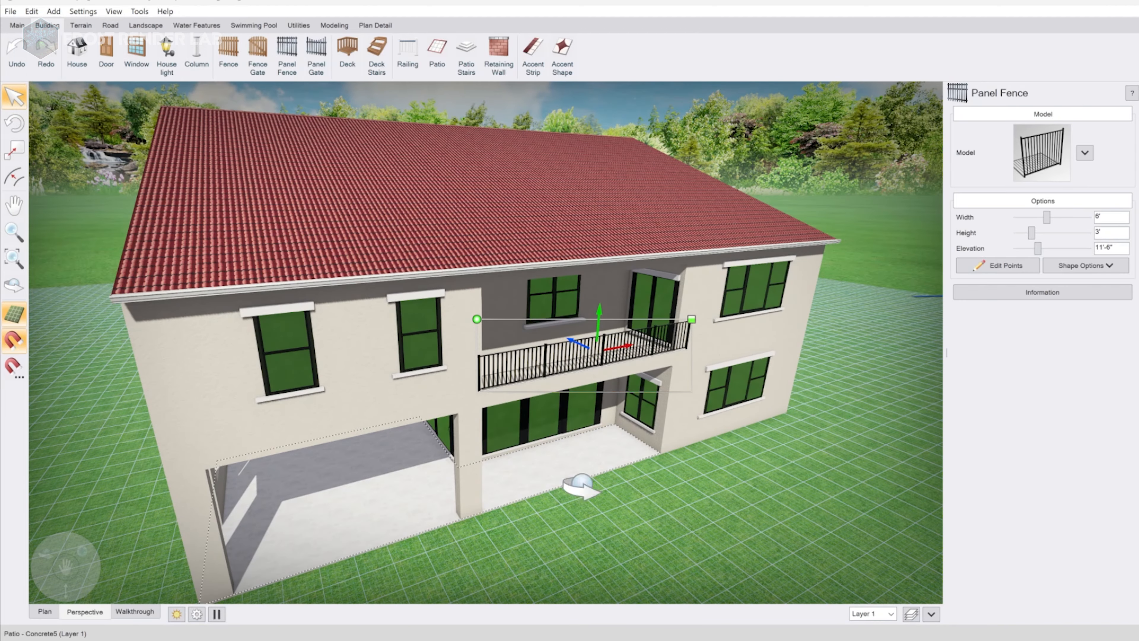
{"action": "mouse_move", "coordinate": [598, 484]}
{"action": "middle_mouse_down"}
{"action": "mouse_move", "coordinate": [590, 471]}
{"action": "mouse_move", "coordinate": [603, 477]}
{"action": "middle_mouse_up"}
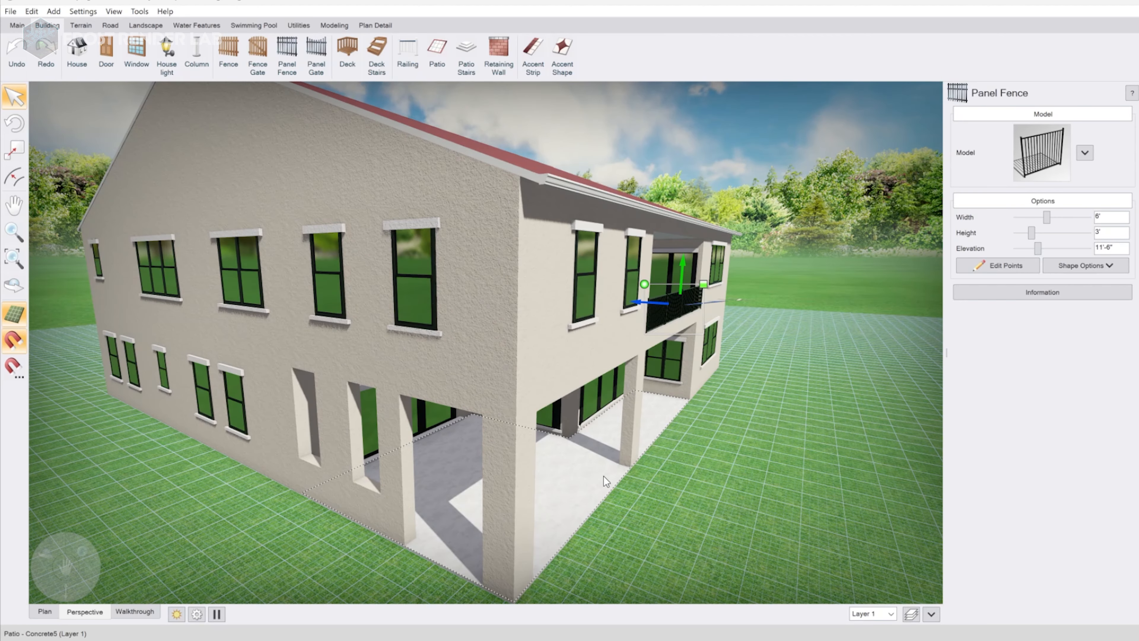
{"action": "scroll", "coordinate": [603, 476], "scroll_direction": "down", "scroll_amount": 3}
{"action": "mouse_move", "coordinate": [660, 462]}
{"action": "middle_mouse_down"}
{"action": "mouse_move", "coordinate": [641, 452]}
{"action": "mouse_move", "coordinate": [658, 453]}
{"action": "middle_mouse_up"}
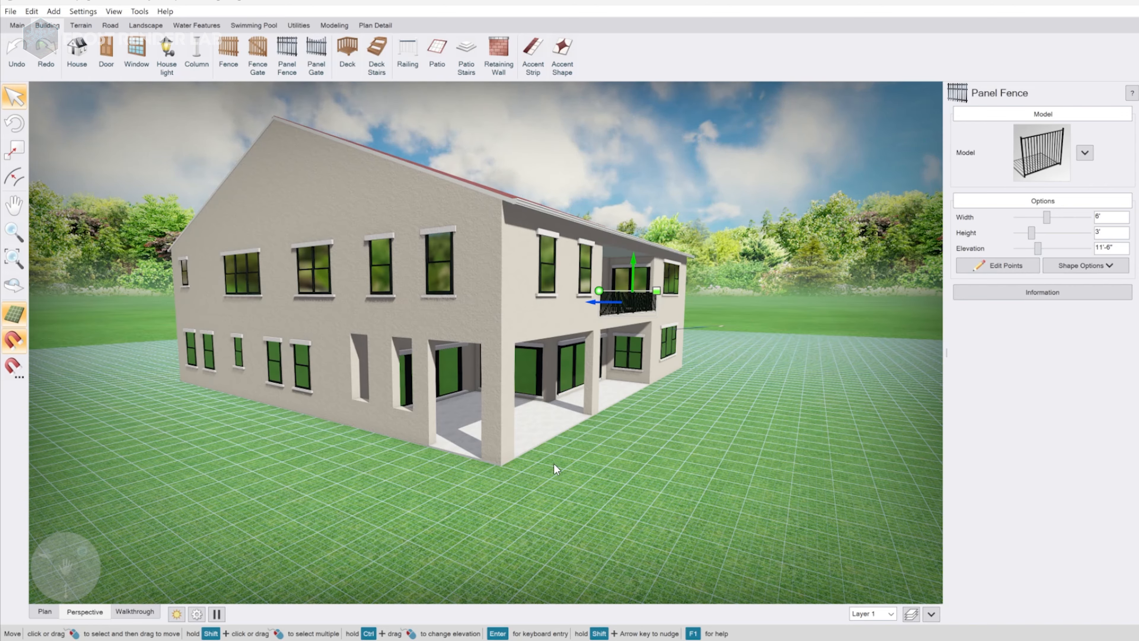
{"action": "middle_click_drag", "start_coordinate": [566, 465], "coordinate": [562, 469]}
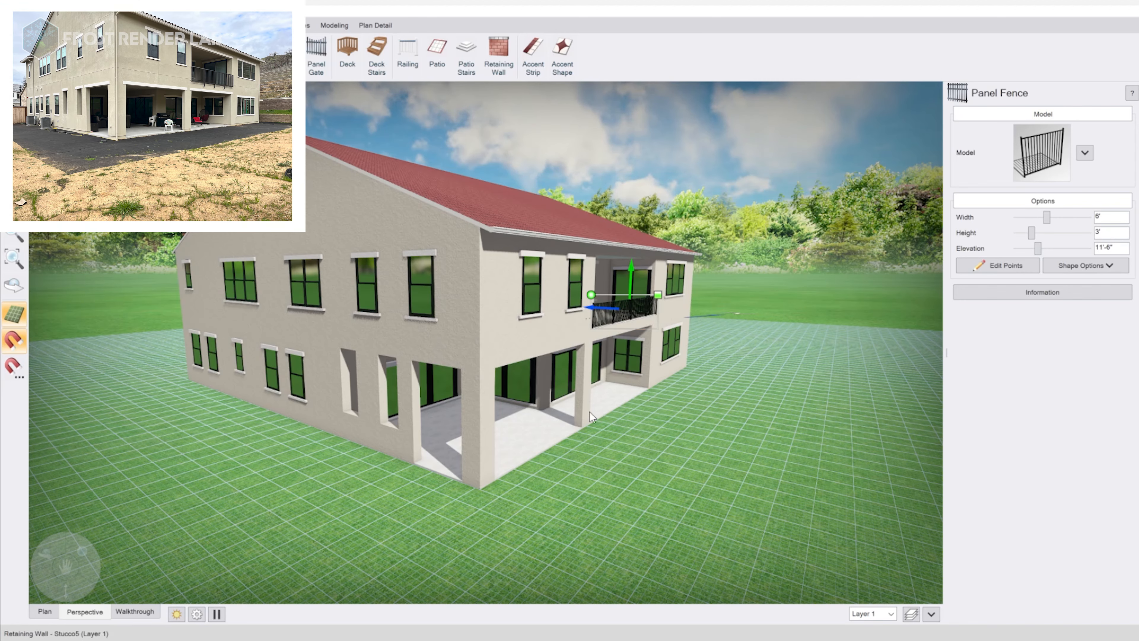
{"action": "mouse_move", "coordinate": [589, 412]}
{"action": "middle_mouse_down"}
{"action": "mouse_move", "coordinate": [615, 411]}
{"action": "mouse_move", "coordinate": [611, 425]}
{"action": "mouse_move", "coordinate": [605, 416]}
{"action": "middle_mouse_up"}
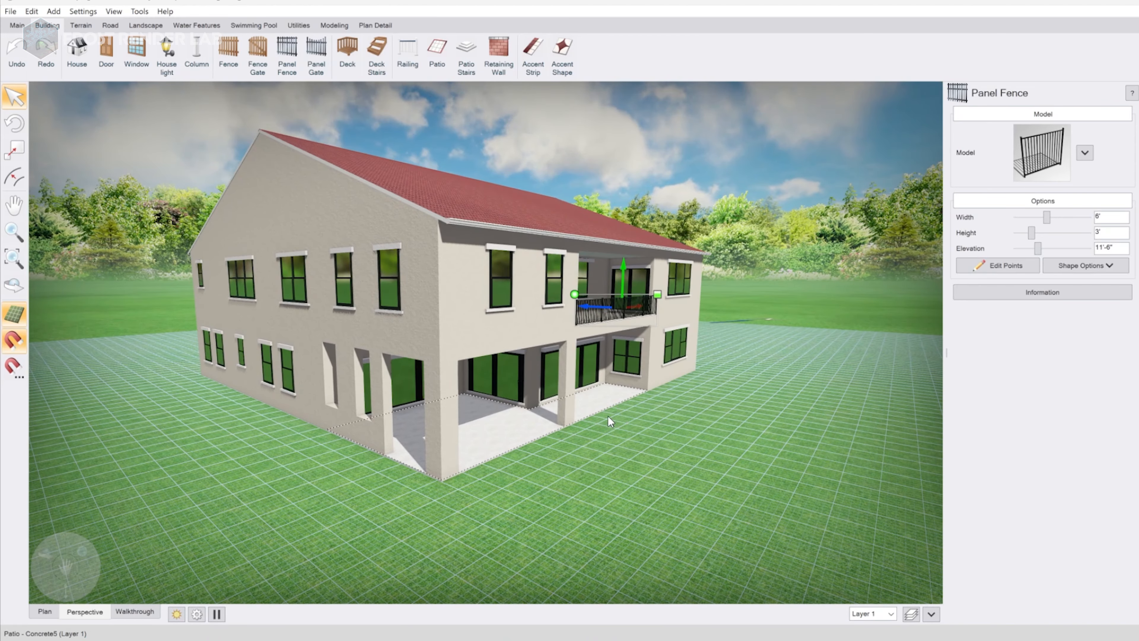